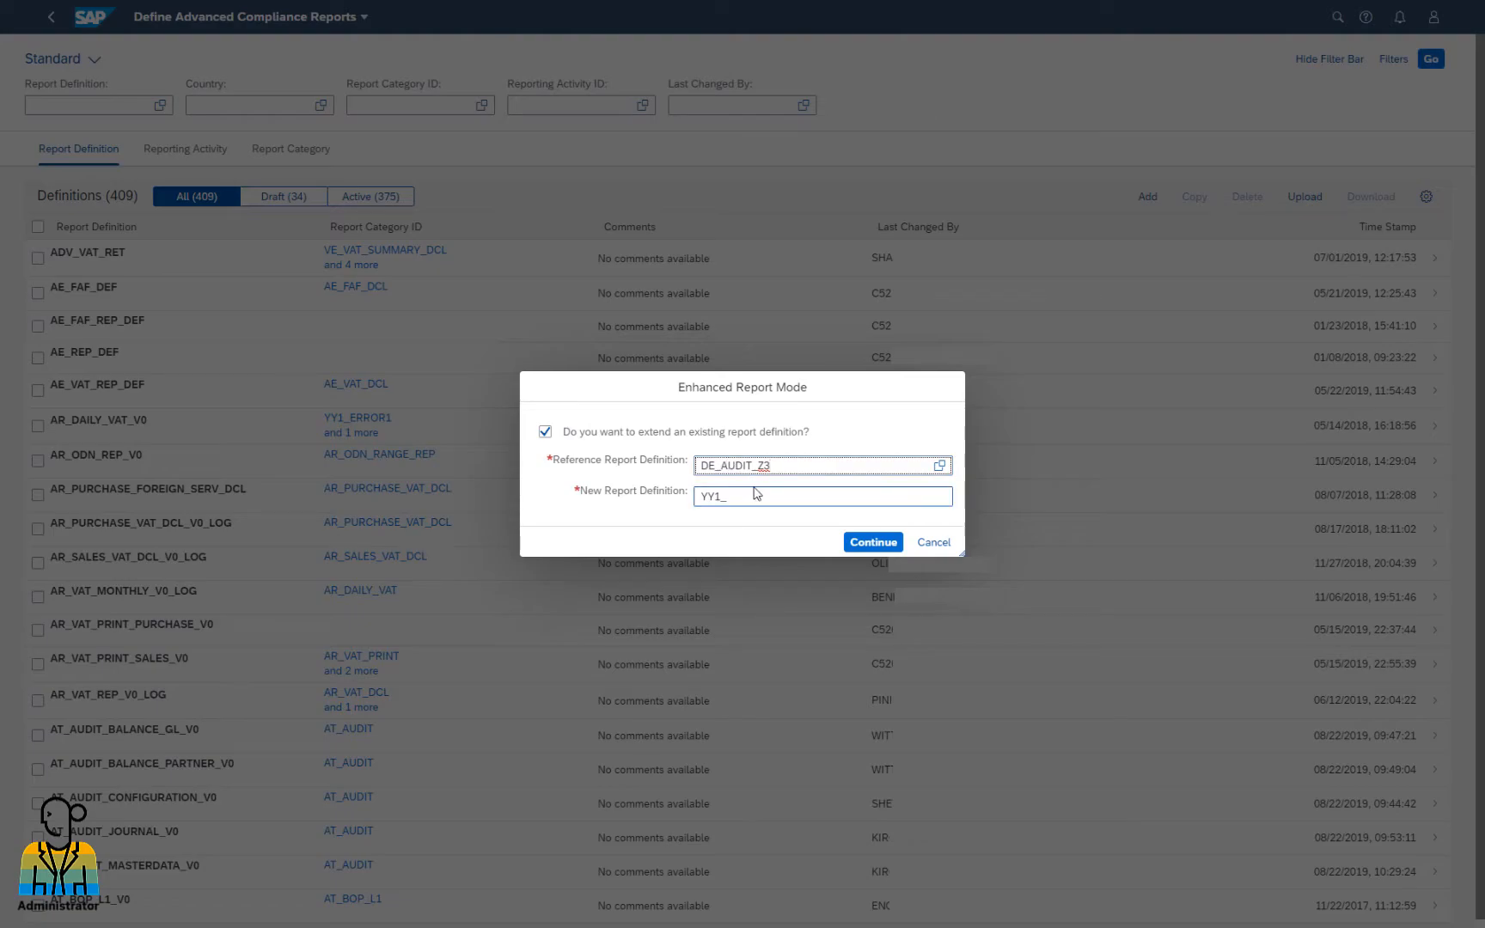
Enter YY1_DE_AUDIT_Z3_EXT as the new report definition and scroll to its inherited document definitions
type("YY1_DE_AUDIT")
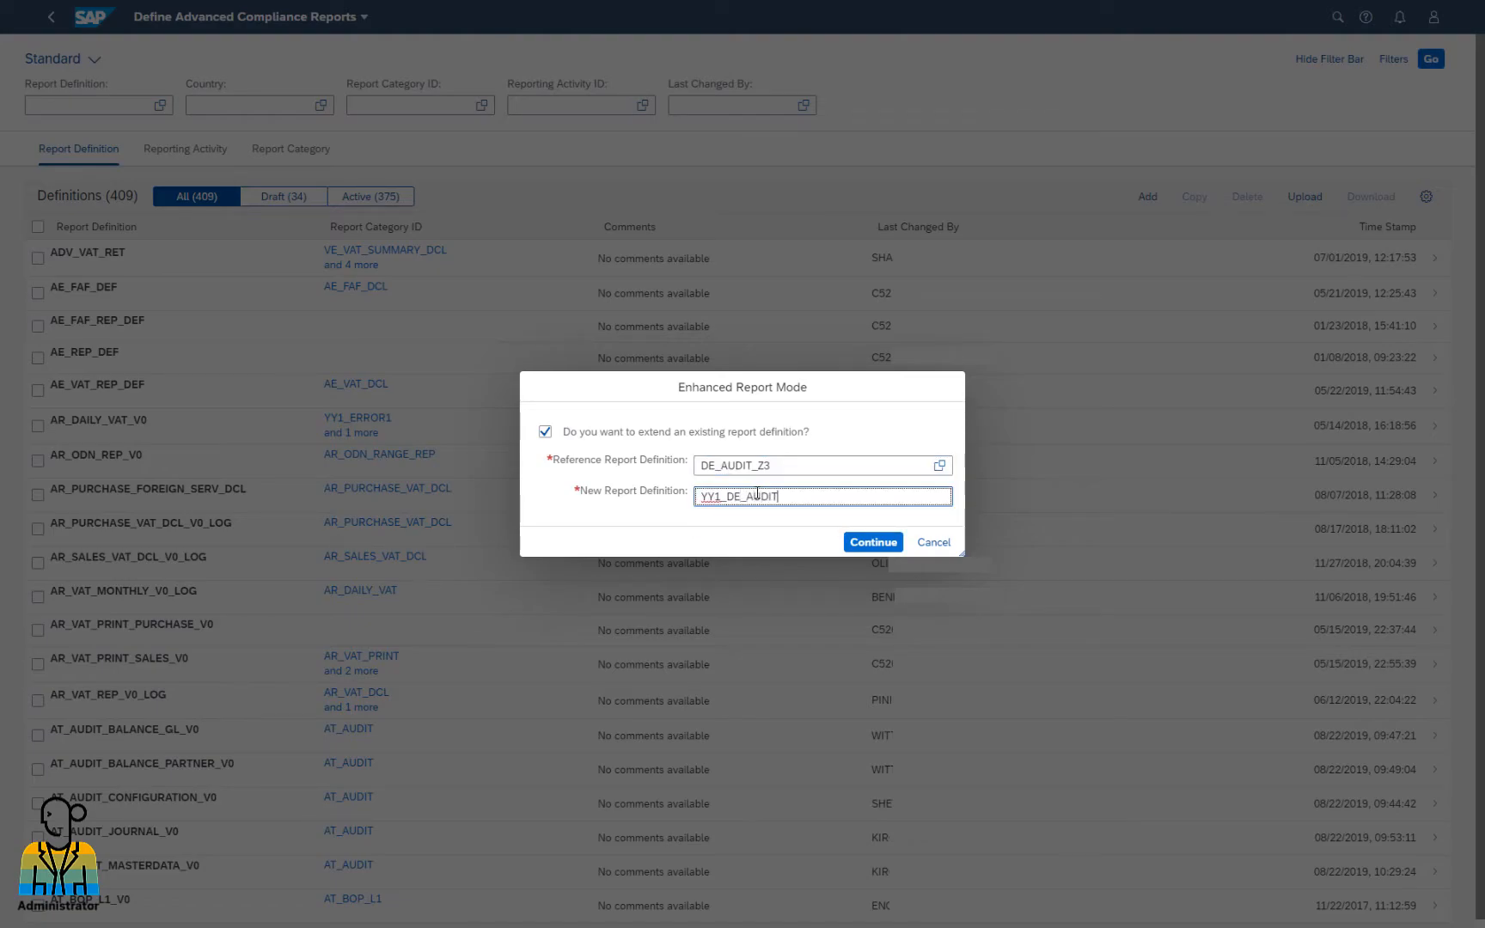
type("_Z3_EXT")
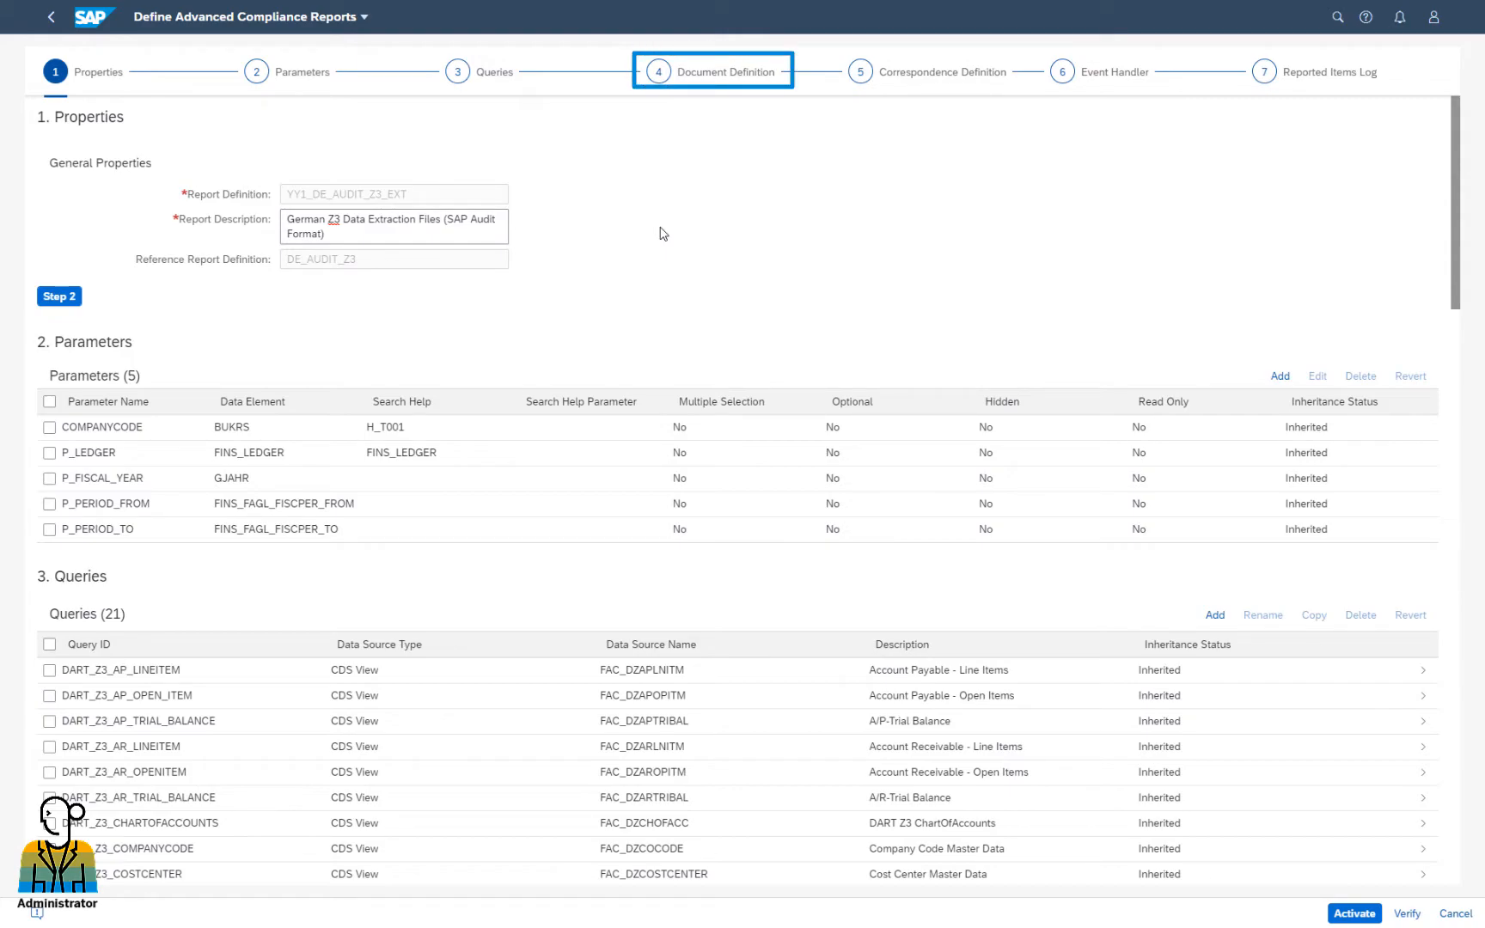
scroll(663, 234, "down", 10)
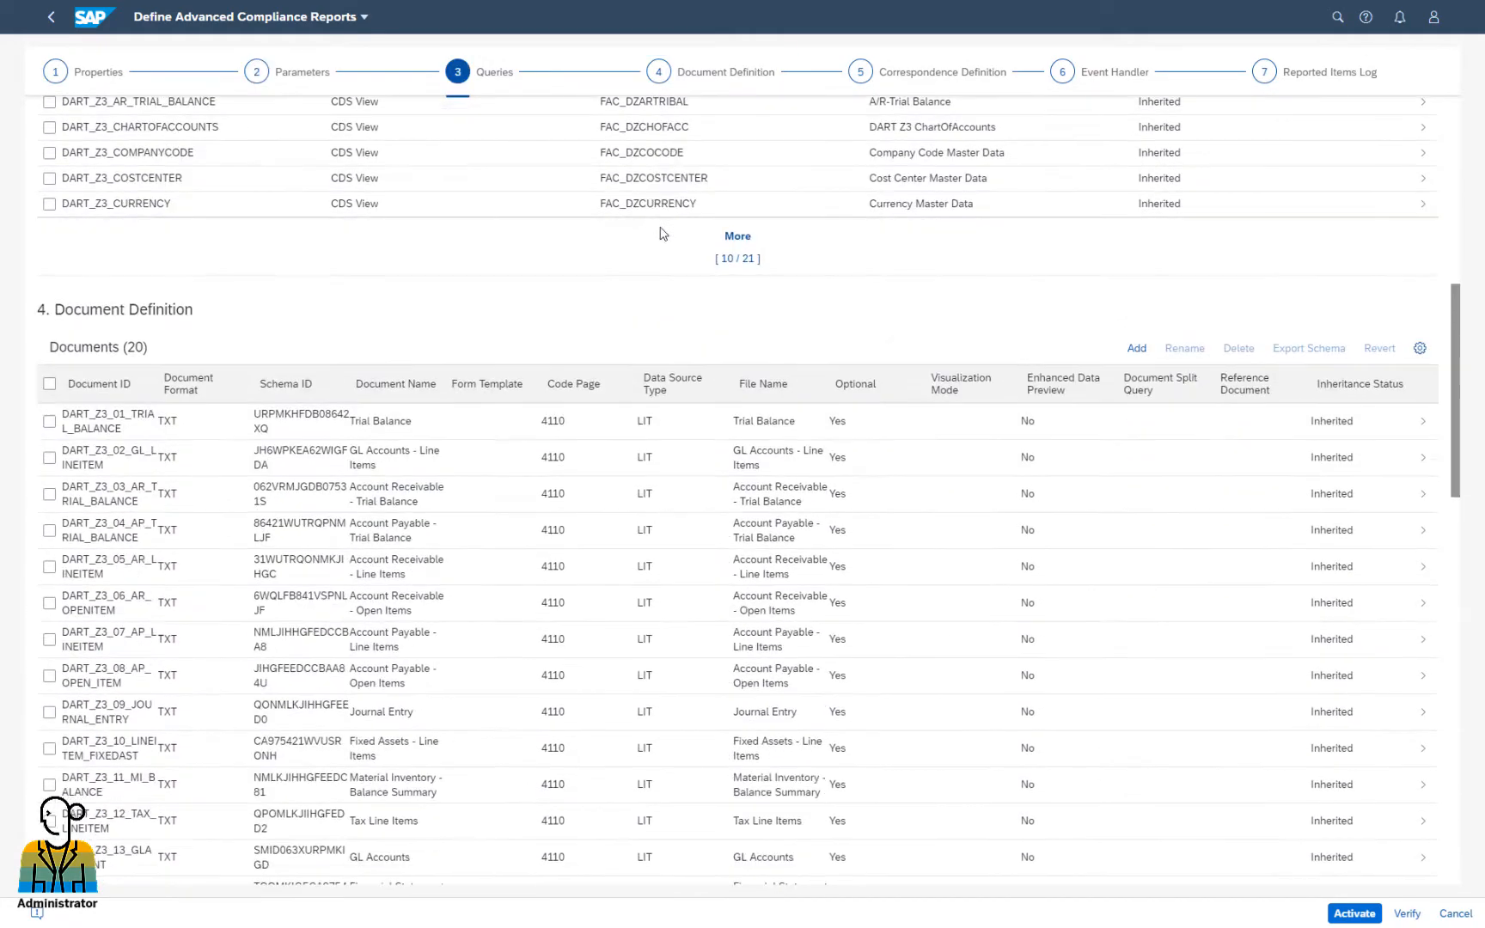
scroll(663, 234, "down", 1)
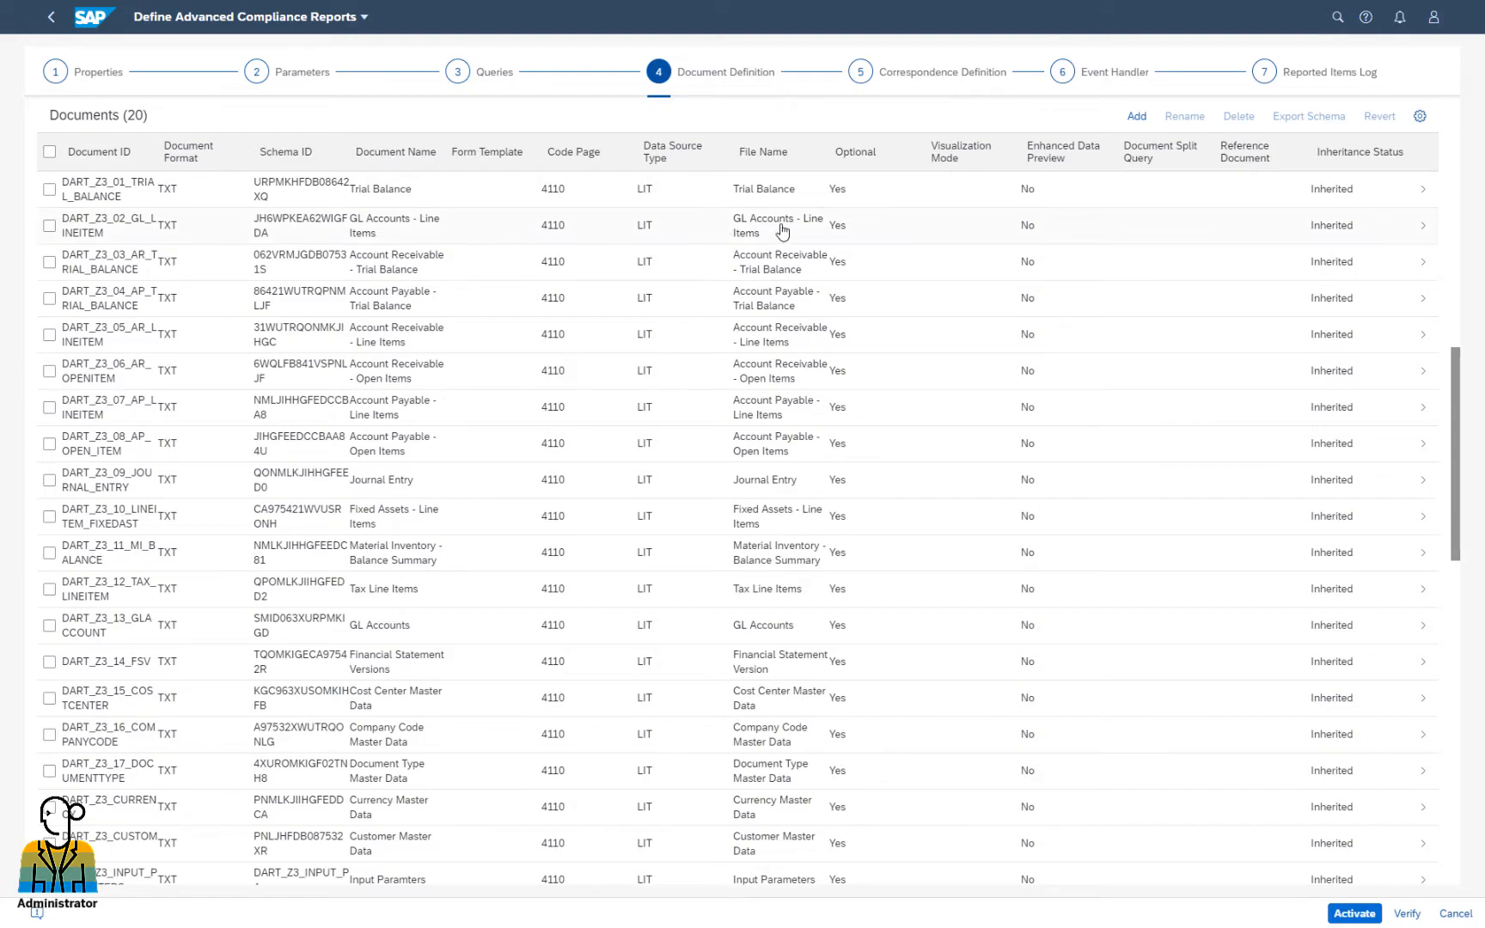
Resubmit DART_Z3_02_GL_LINEITEM's column selection with LEDGER kept and GLACCOUNT order restored, accepting the mapping reset
left_click(397, 235)
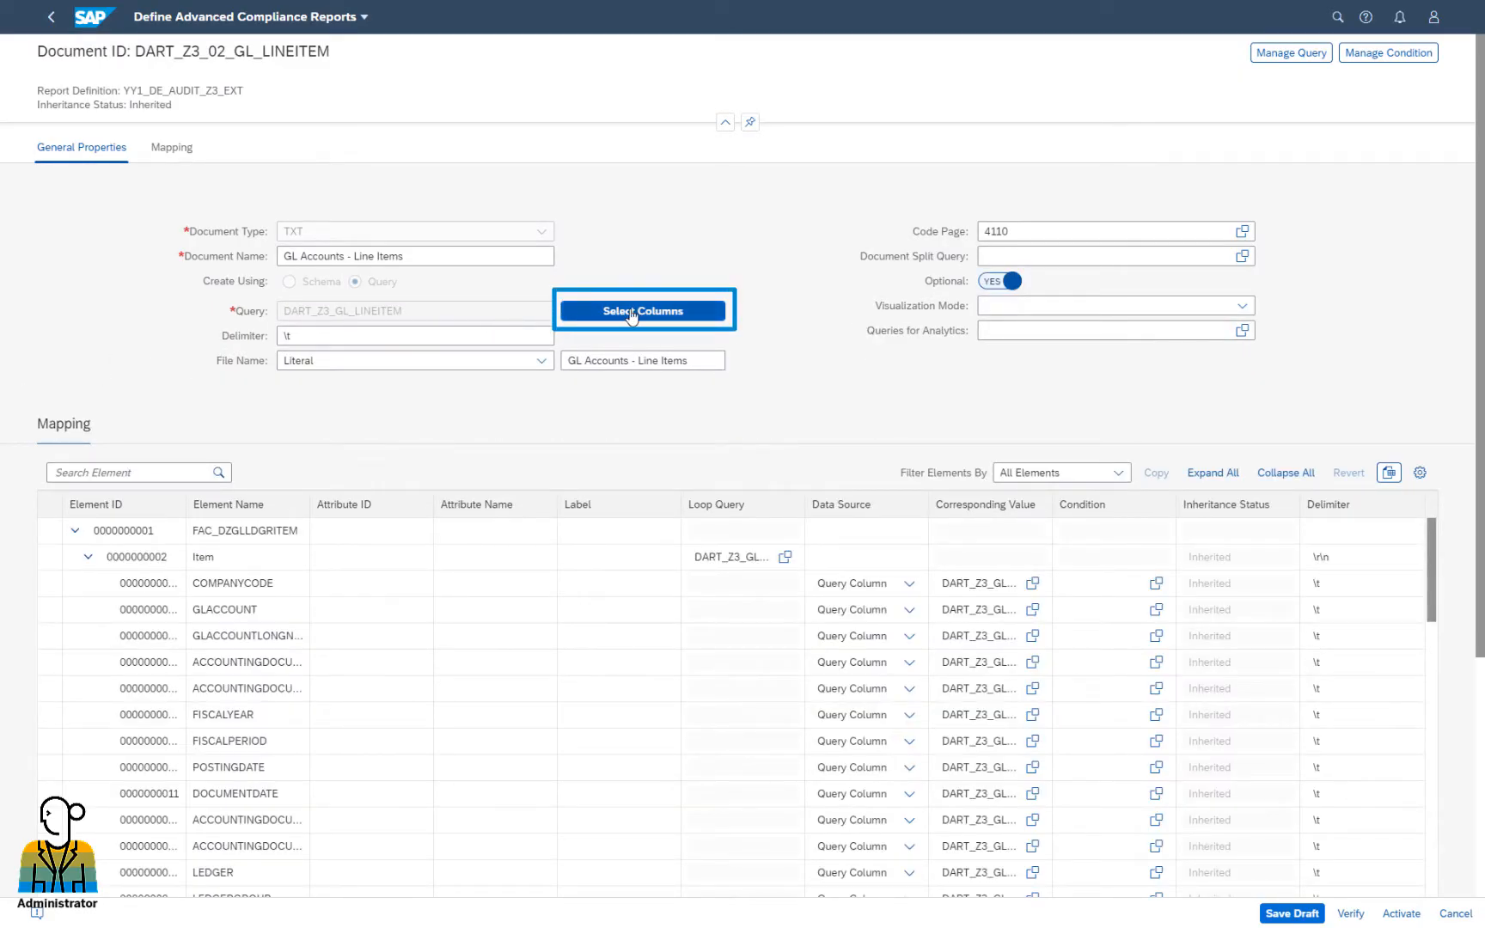
left_click(645, 315)
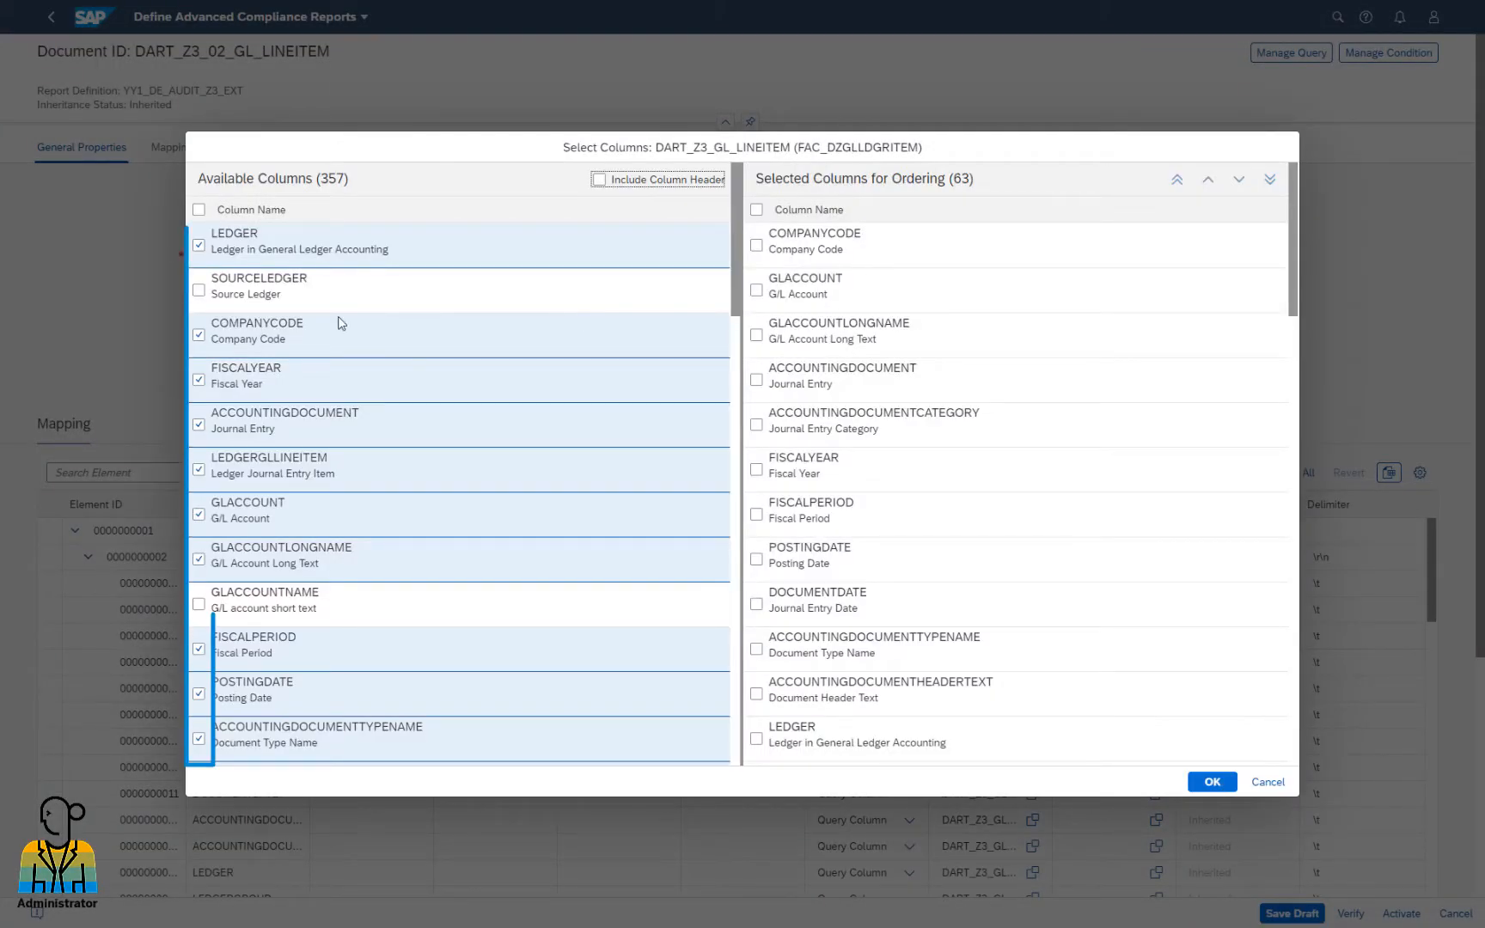
left_click(199, 244)
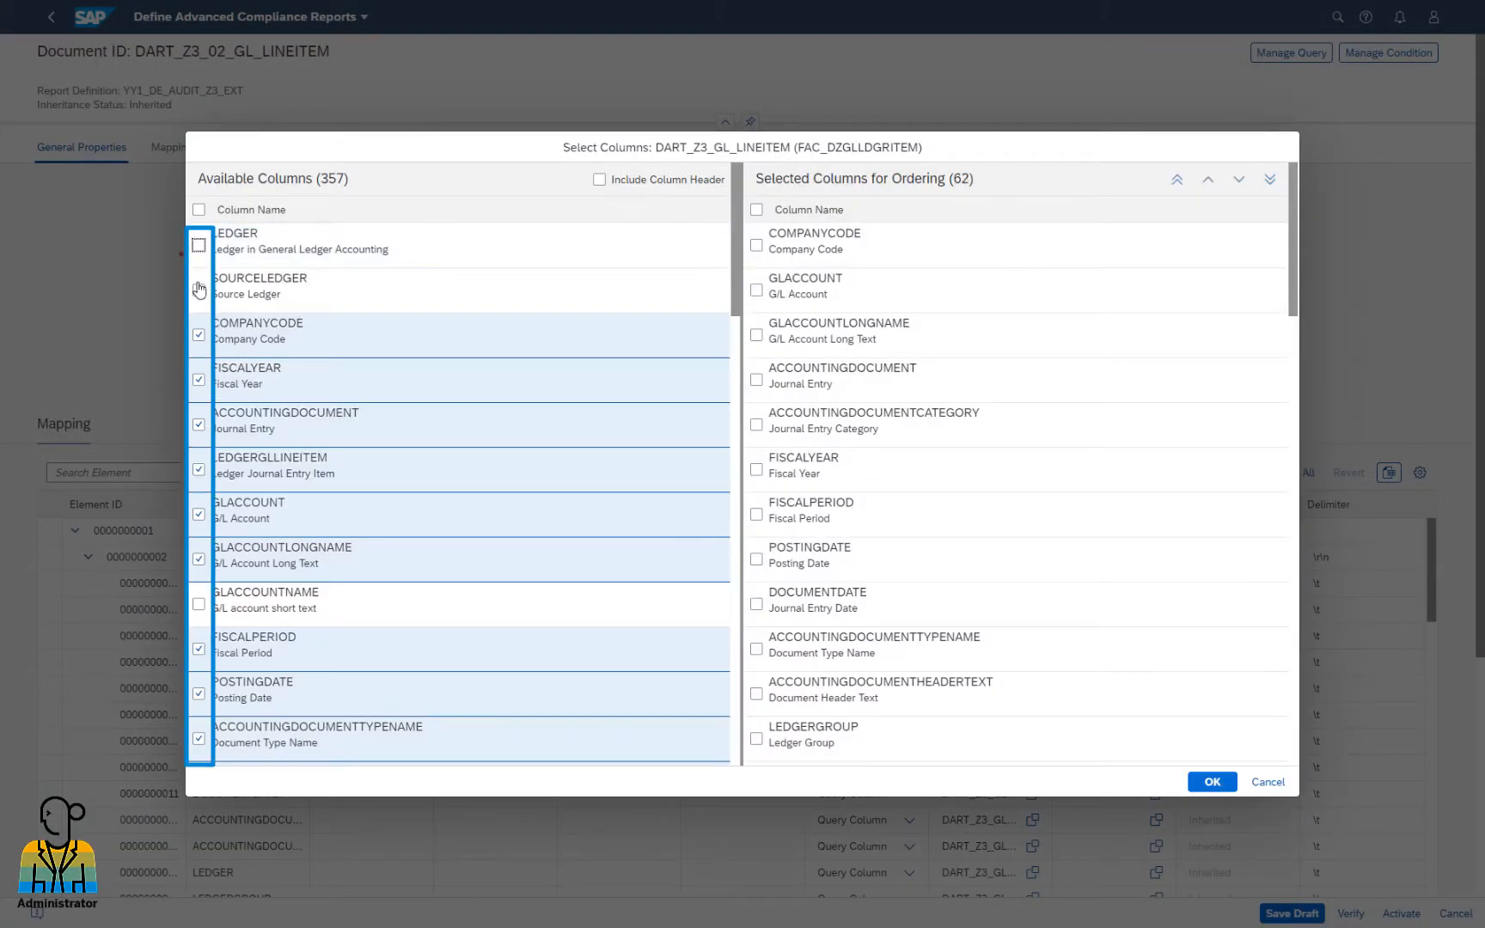
left_click(198, 291)
left_click(200, 292)
left_click(199, 247)
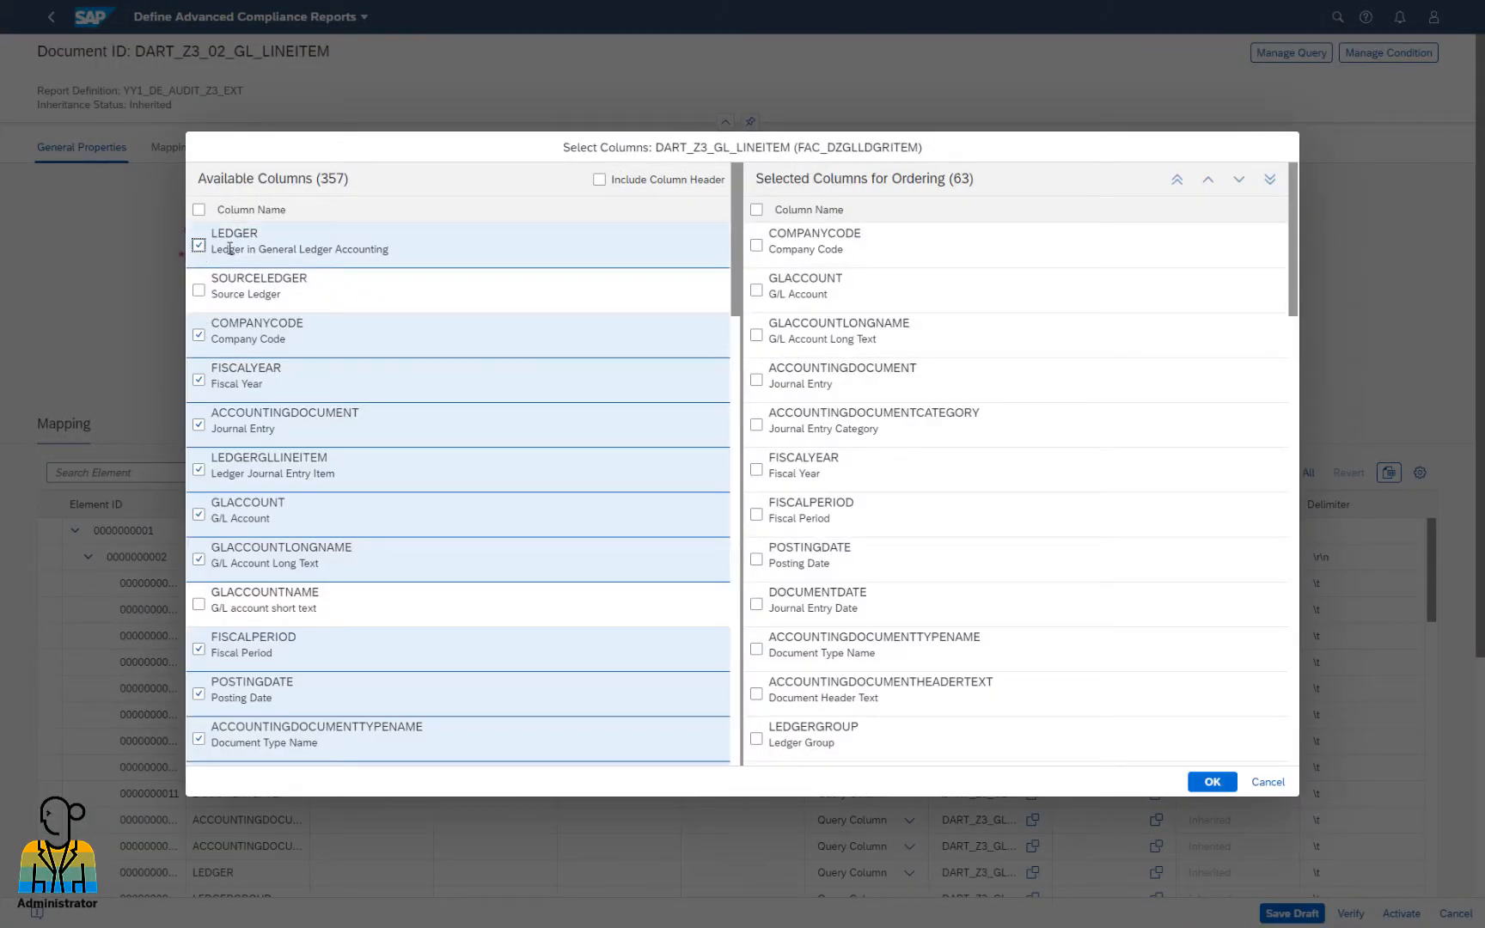
left_click(757, 292)
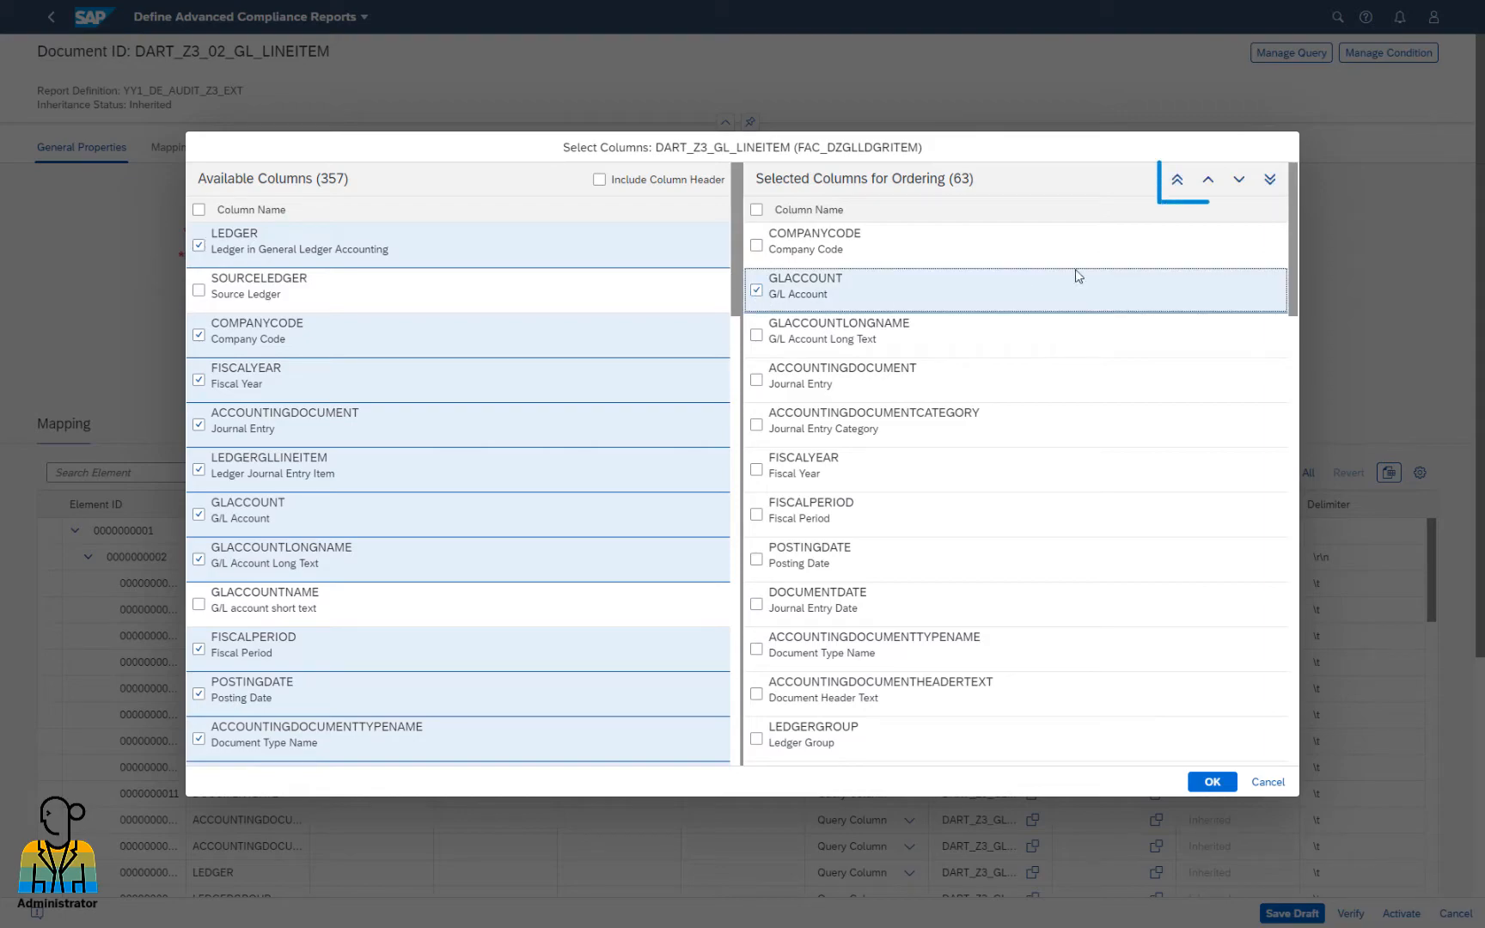
left_click(1207, 179)
left_click(1238, 182)
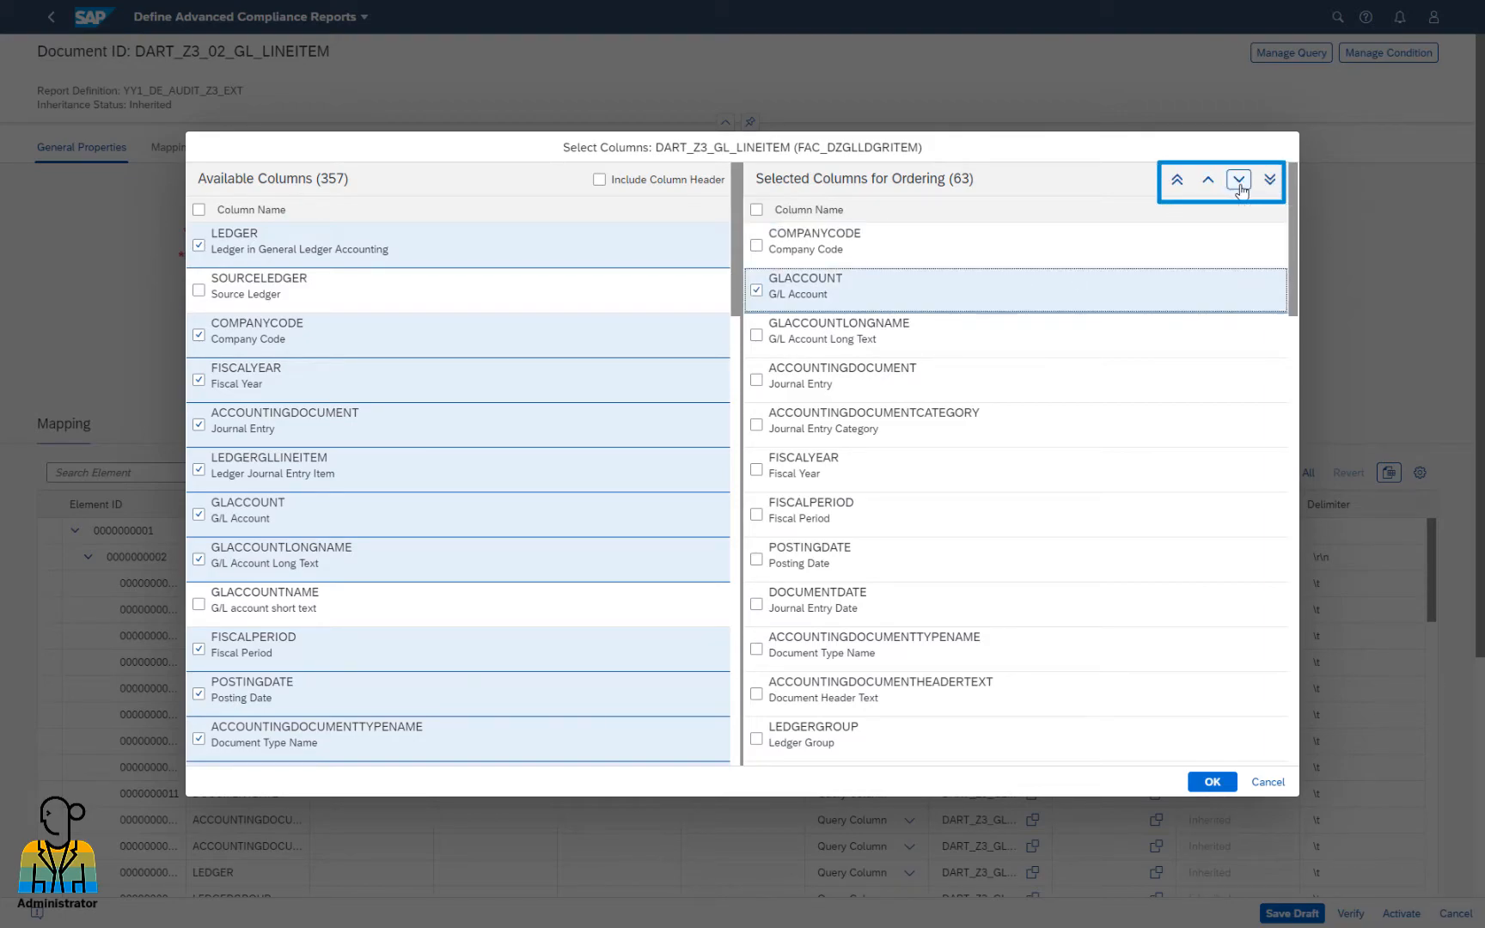
left_click(758, 292)
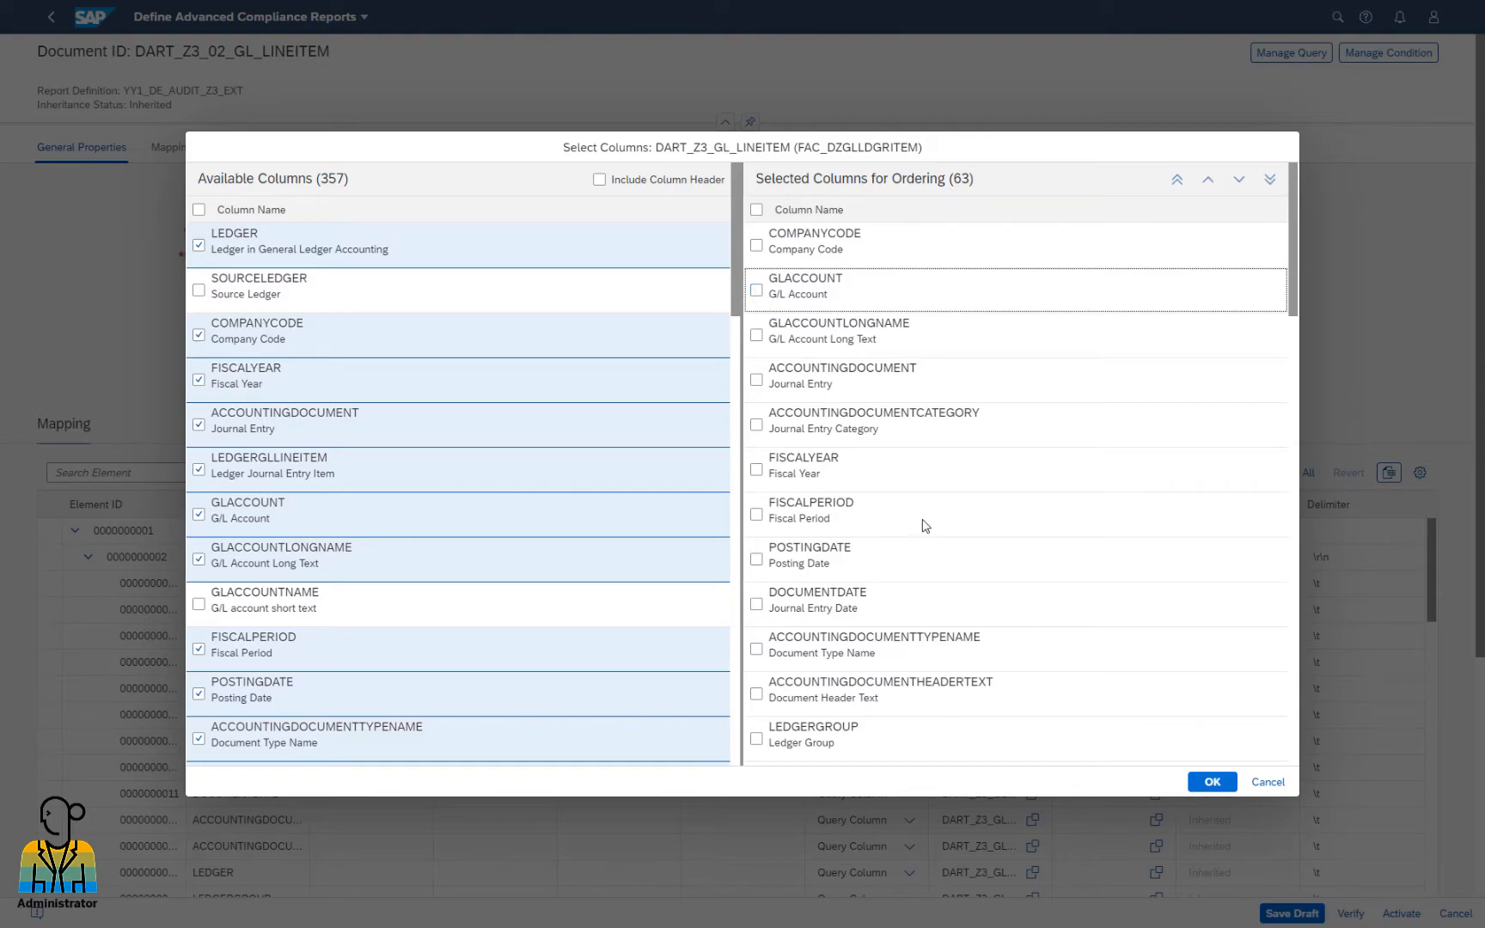
left_click(1212, 782)
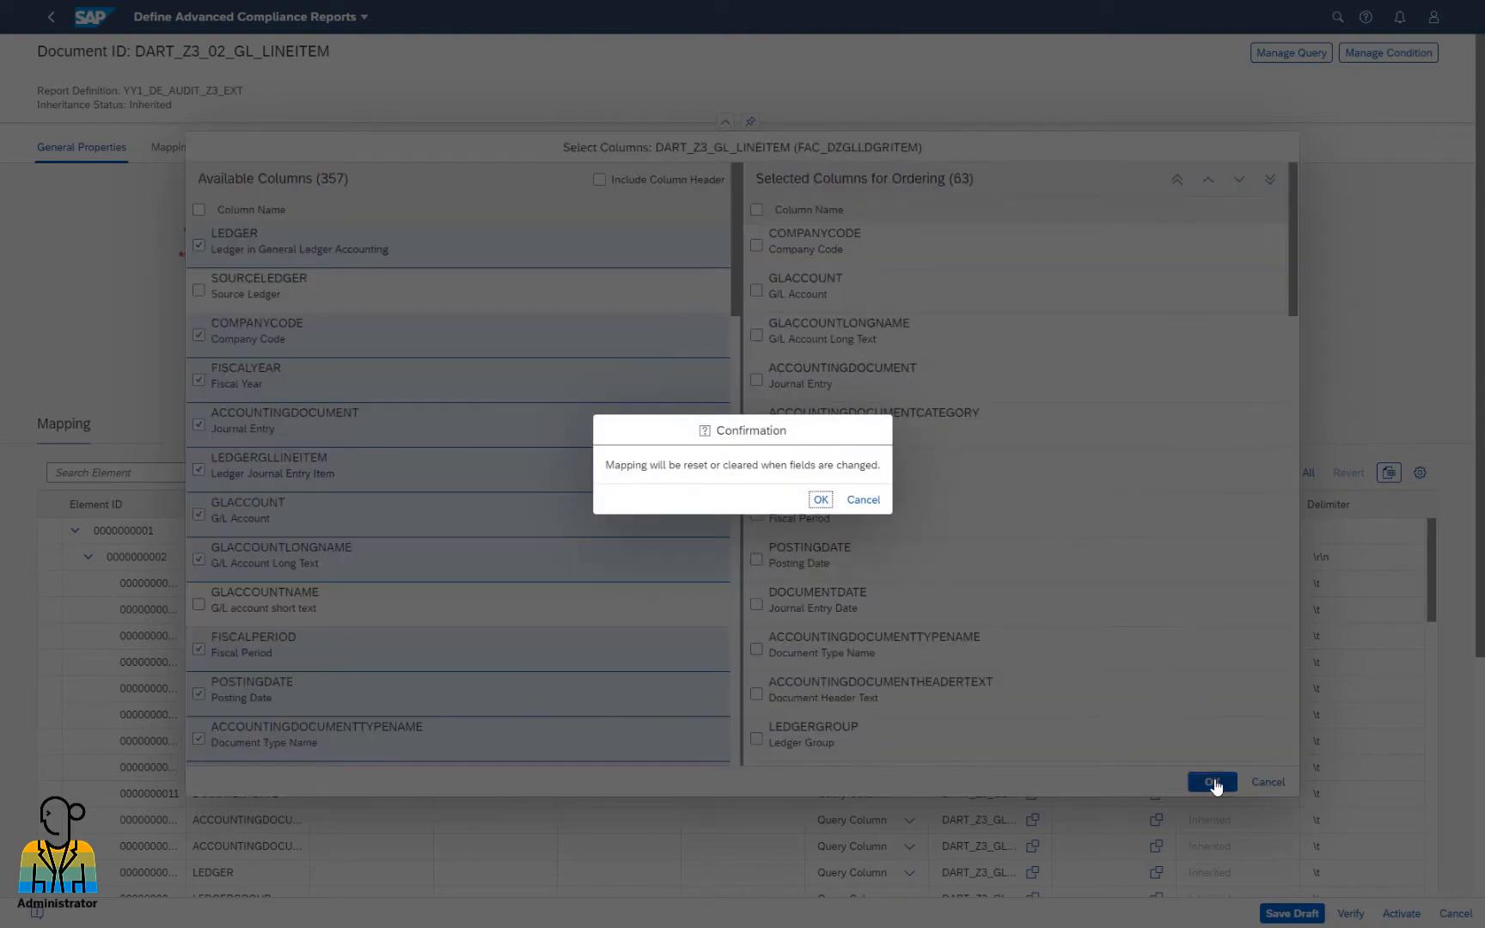
left_click(821, 500)
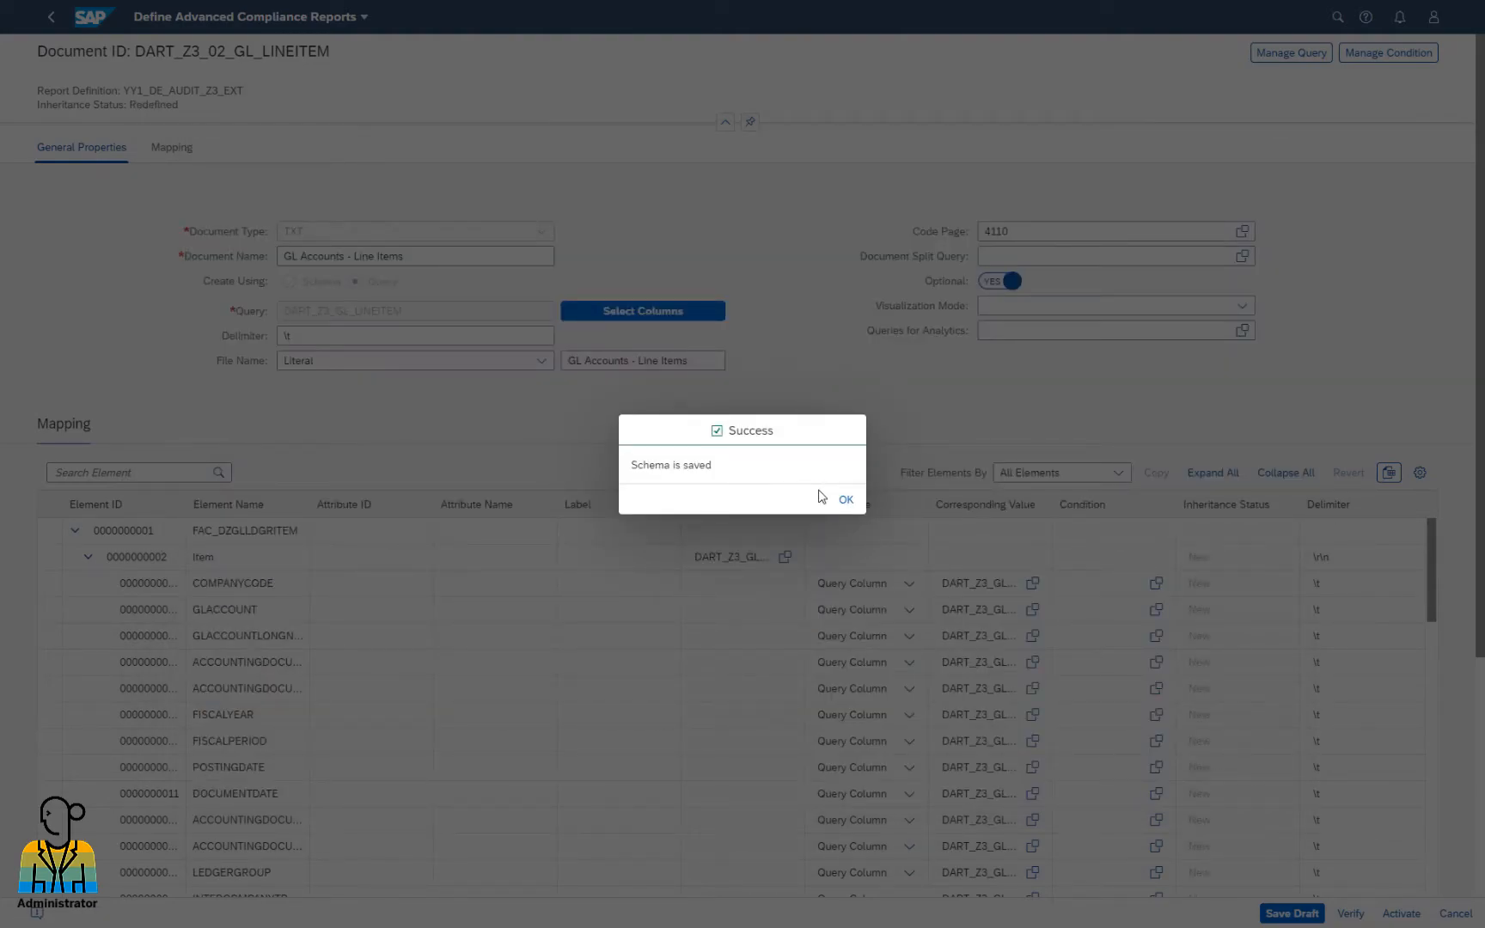
Save YY1_DE_AUDIT_Z3_EXT as a draft and activate it, acknowledging the success messages
left_click(845, 501)
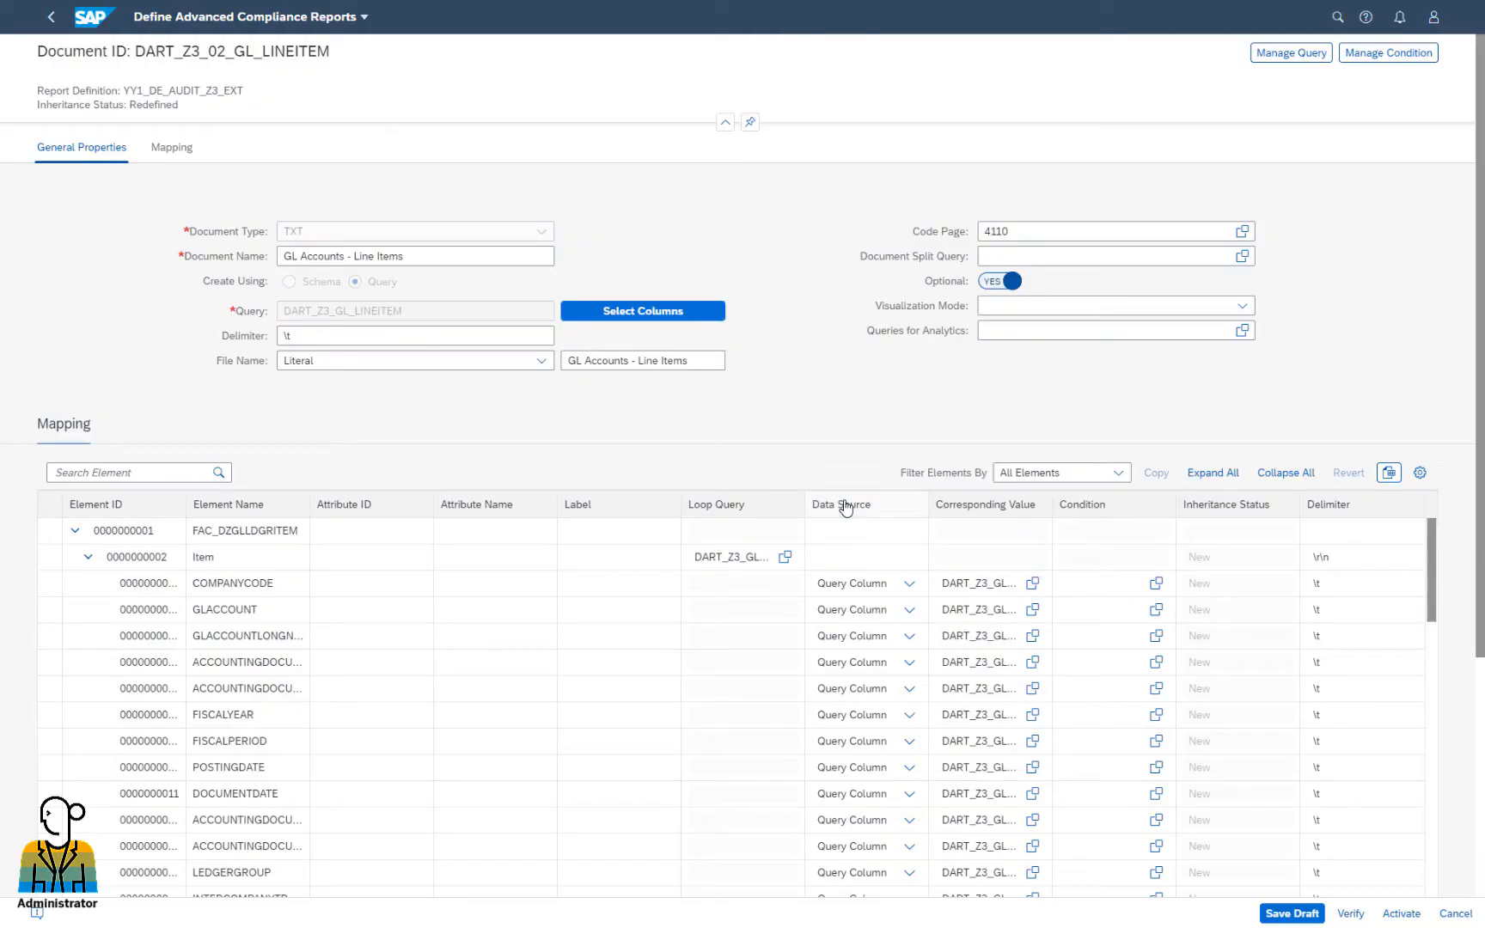
left_click(1268, 913)
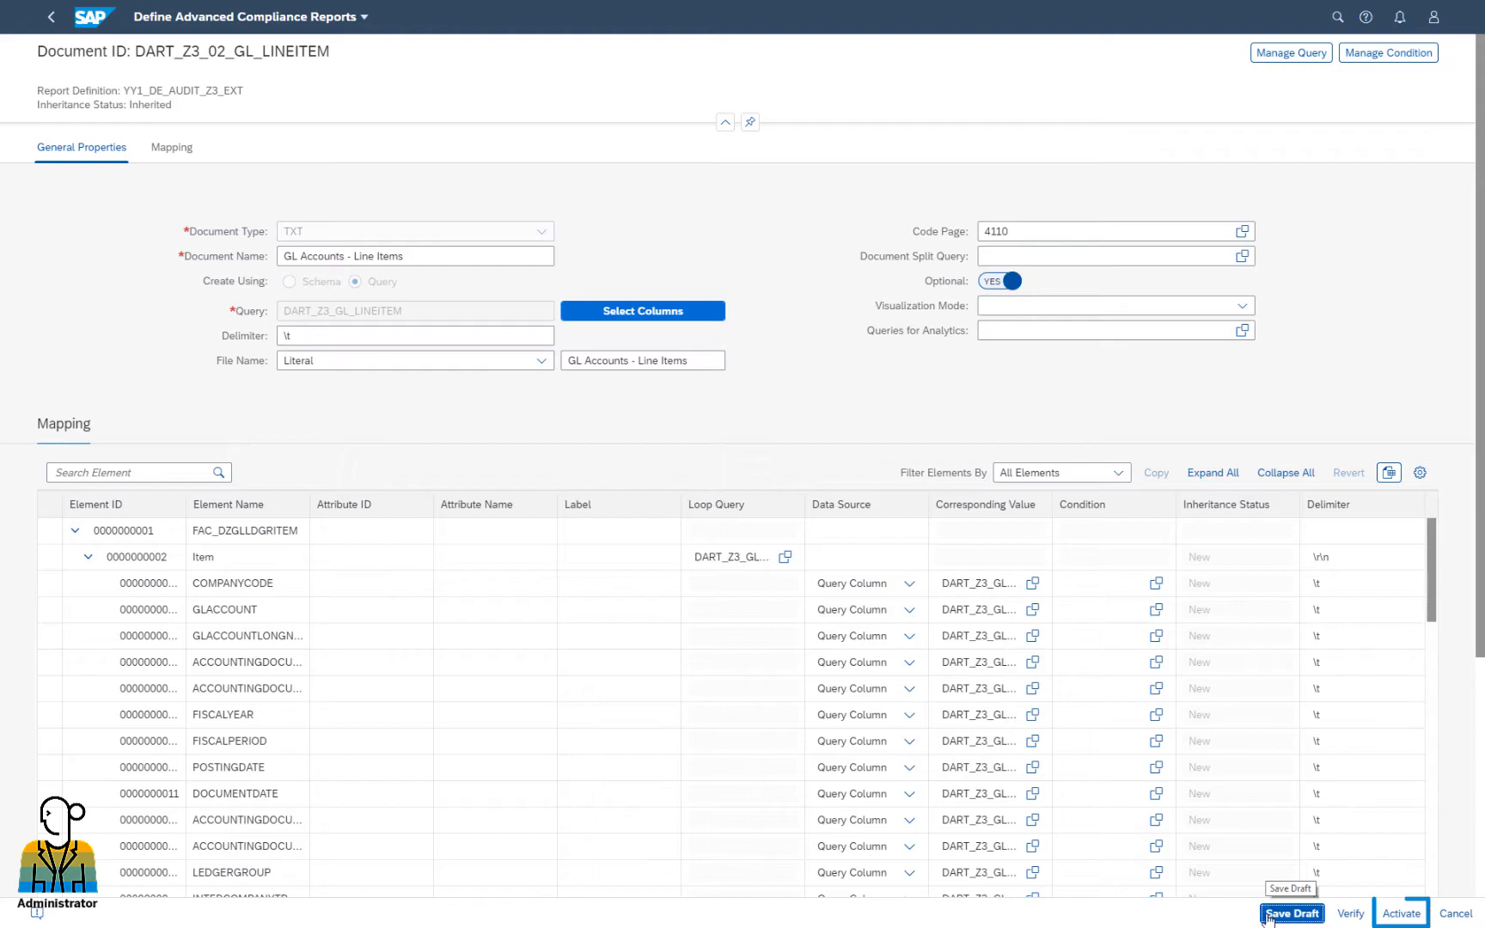
left_click(1400, 912)
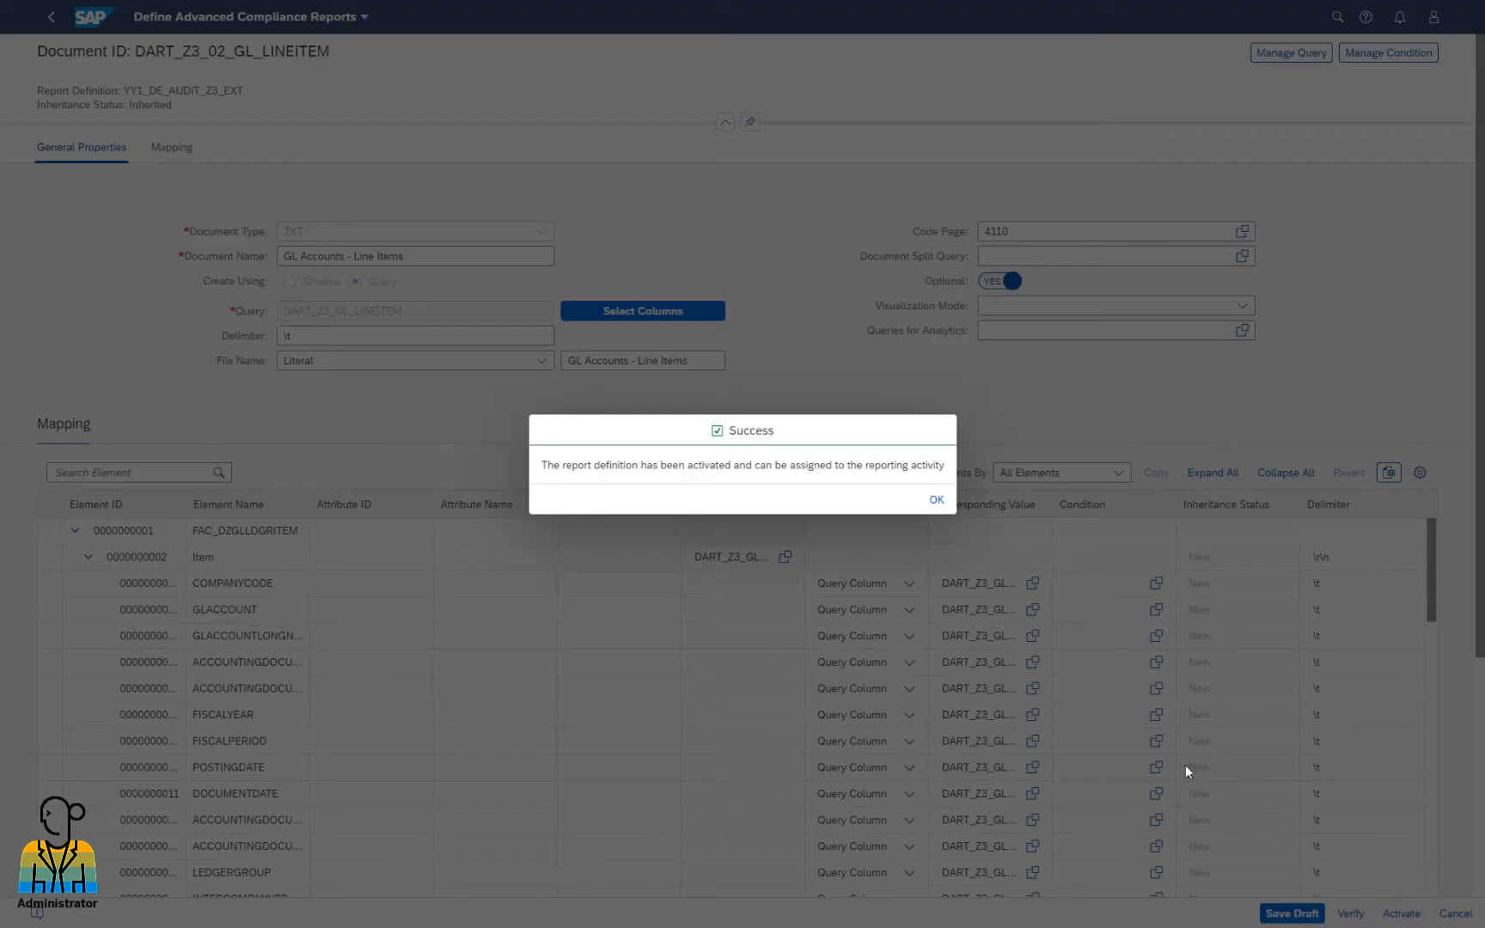
left_click(936, 501)
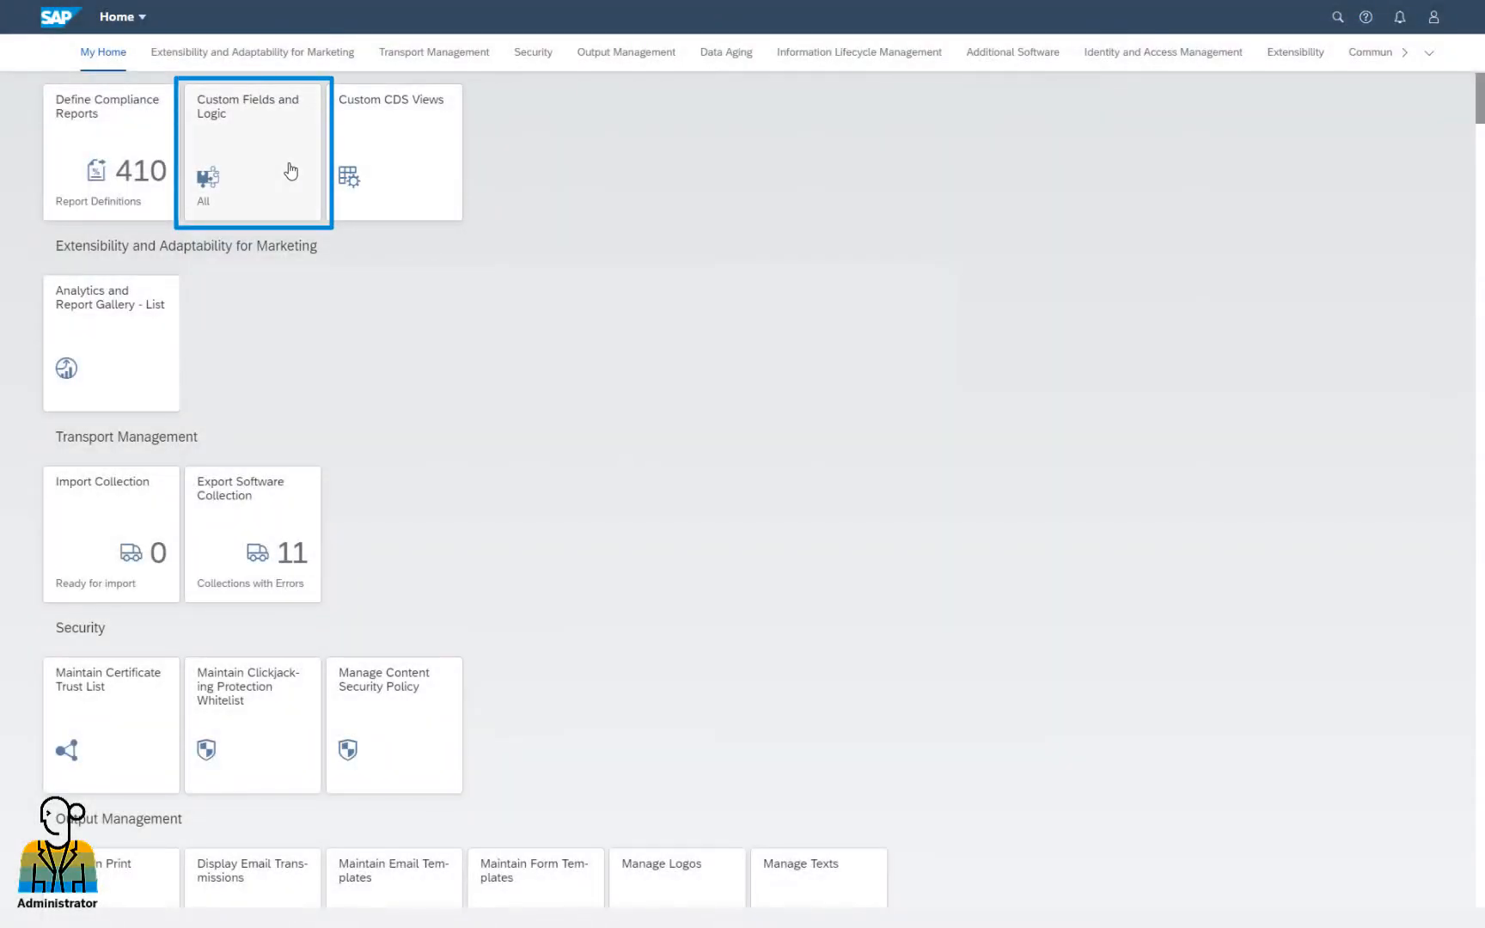
Find and open the HF extension1 custom field in Custom Fields and Logic
left_click(291, 173)
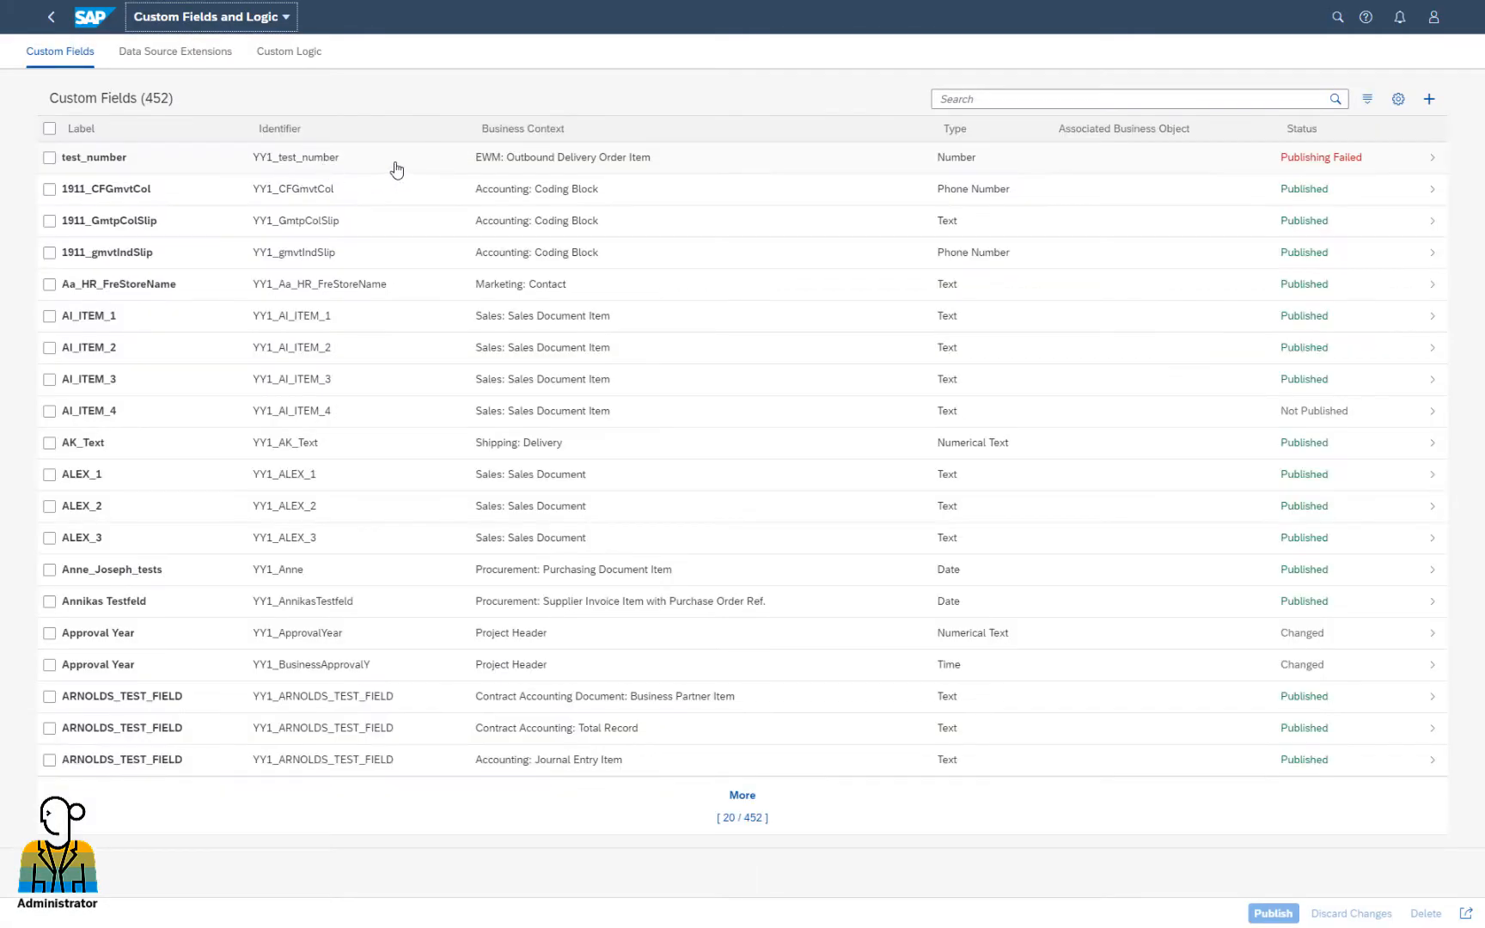
left_click(972, 99)
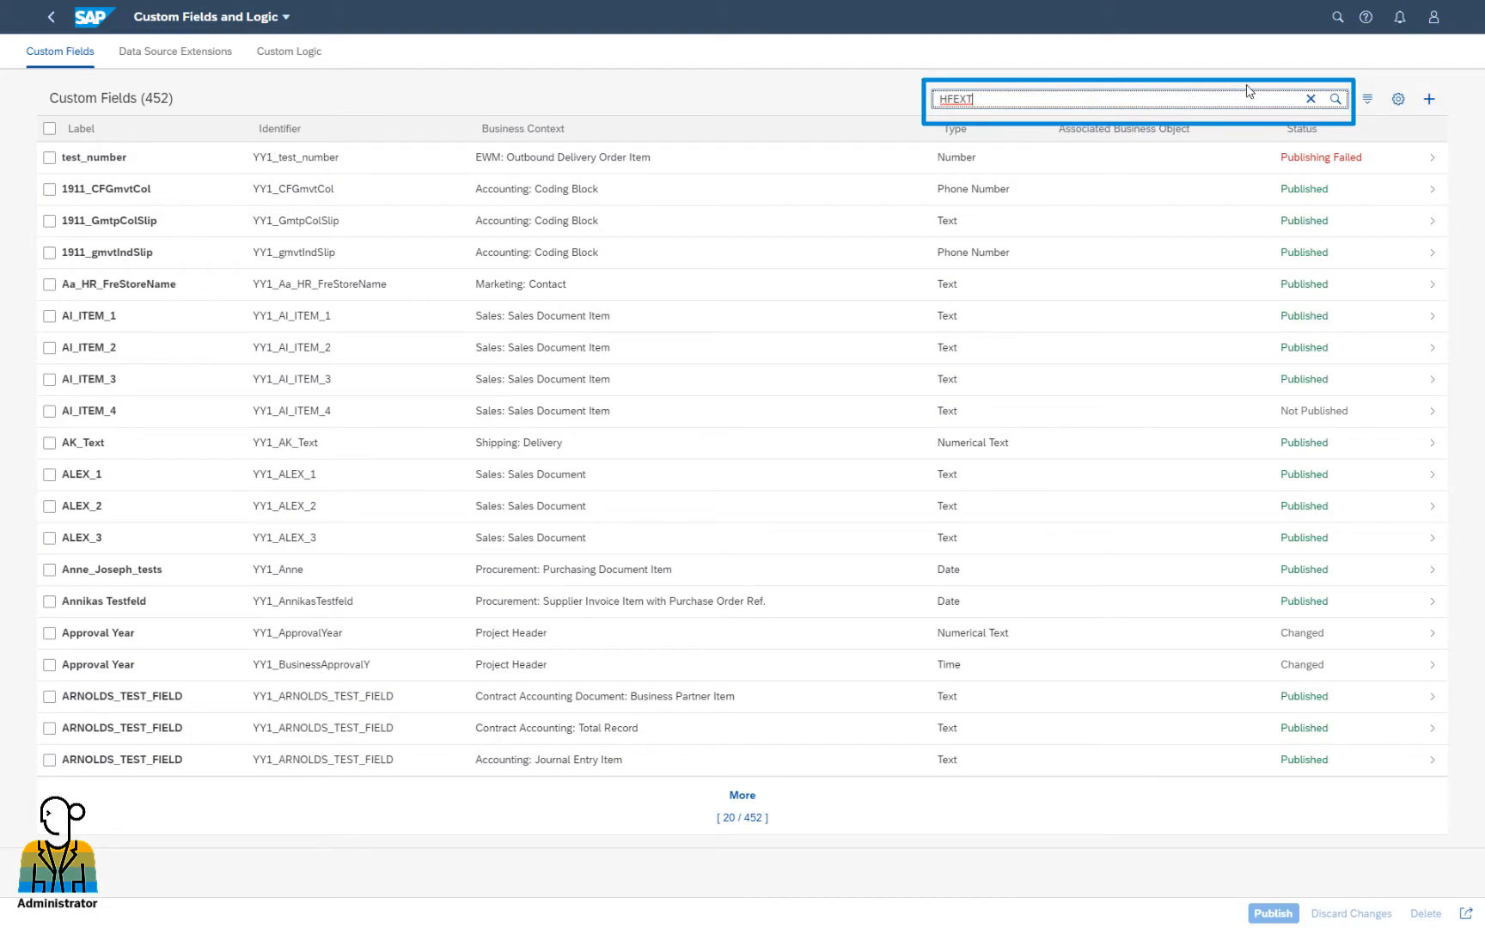
left_click(1335, 100)
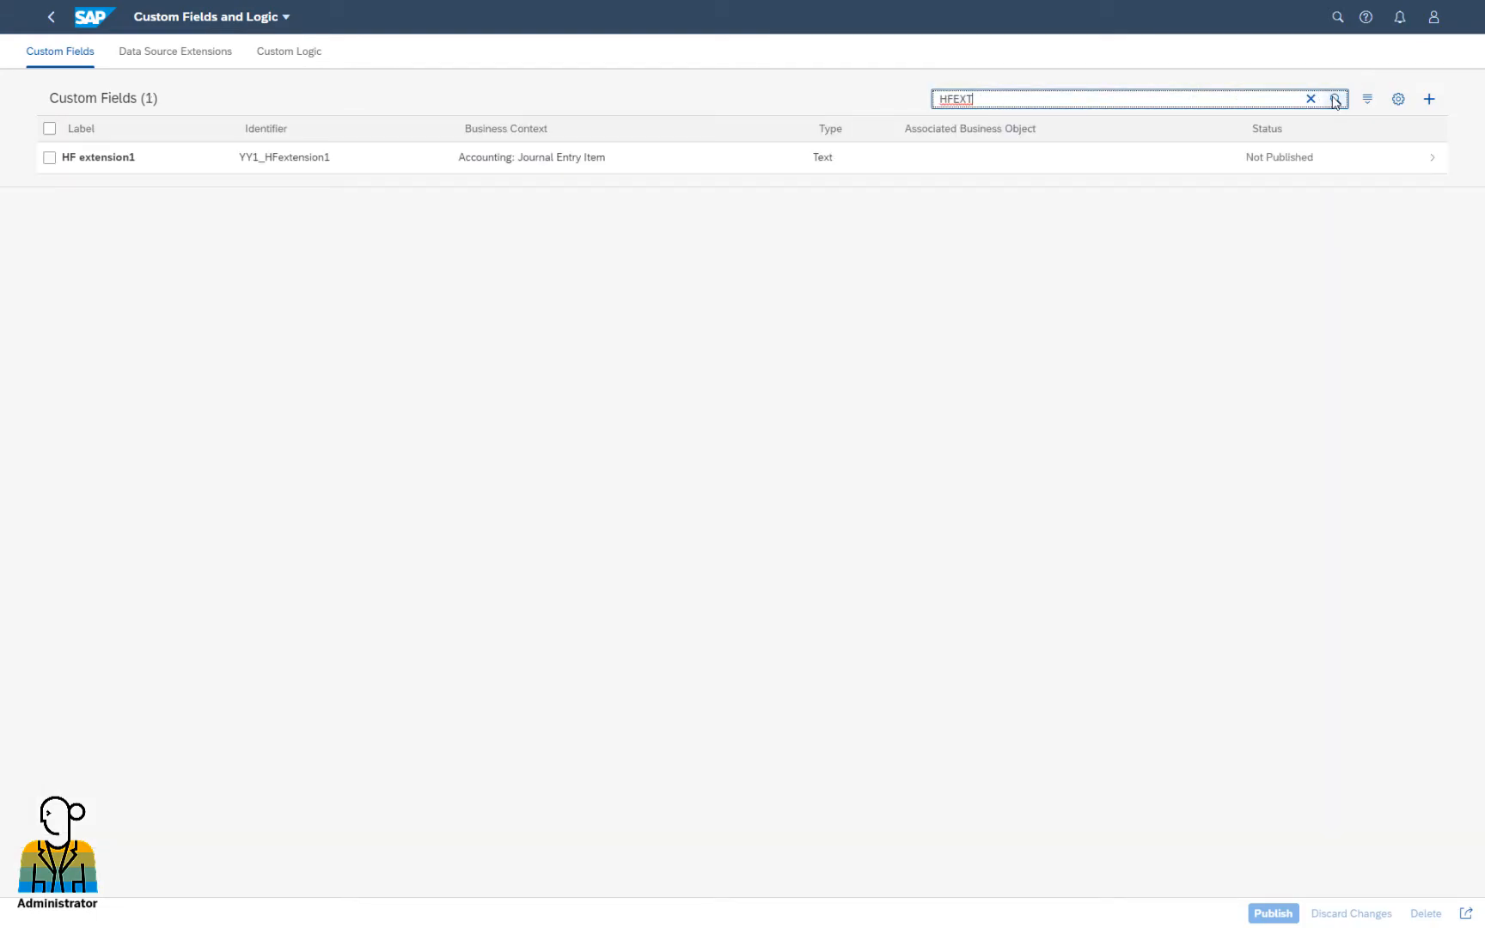
left_click(302, 165)
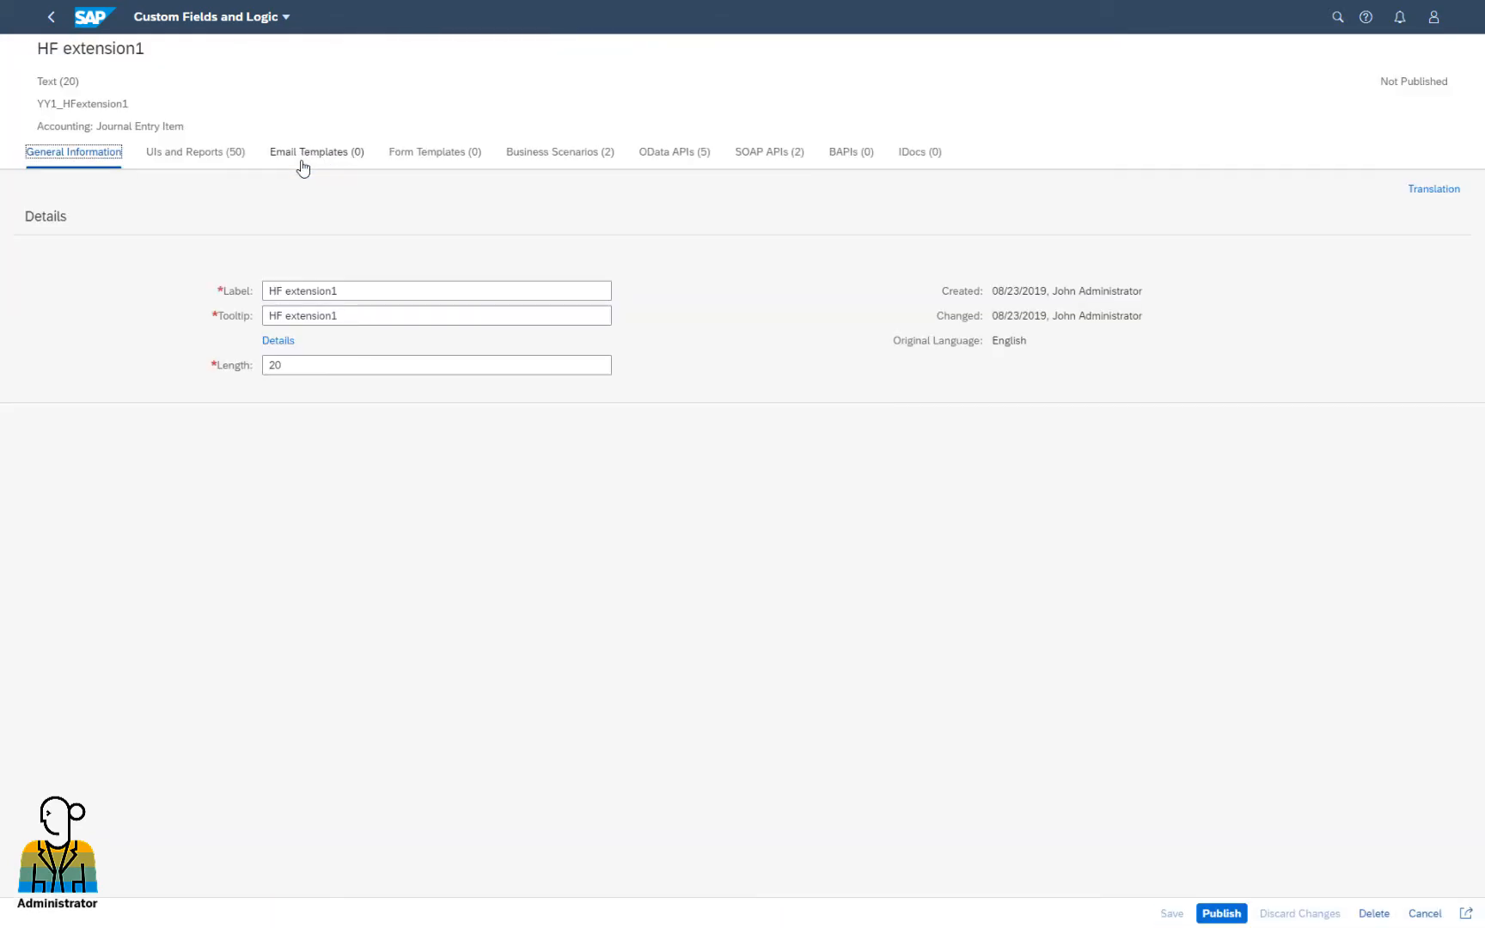
Enable HF extension1 usage for FAC_DART_Z3_GL_LEDGER_ITEM, then save and publish the field
left_click(224, 160)
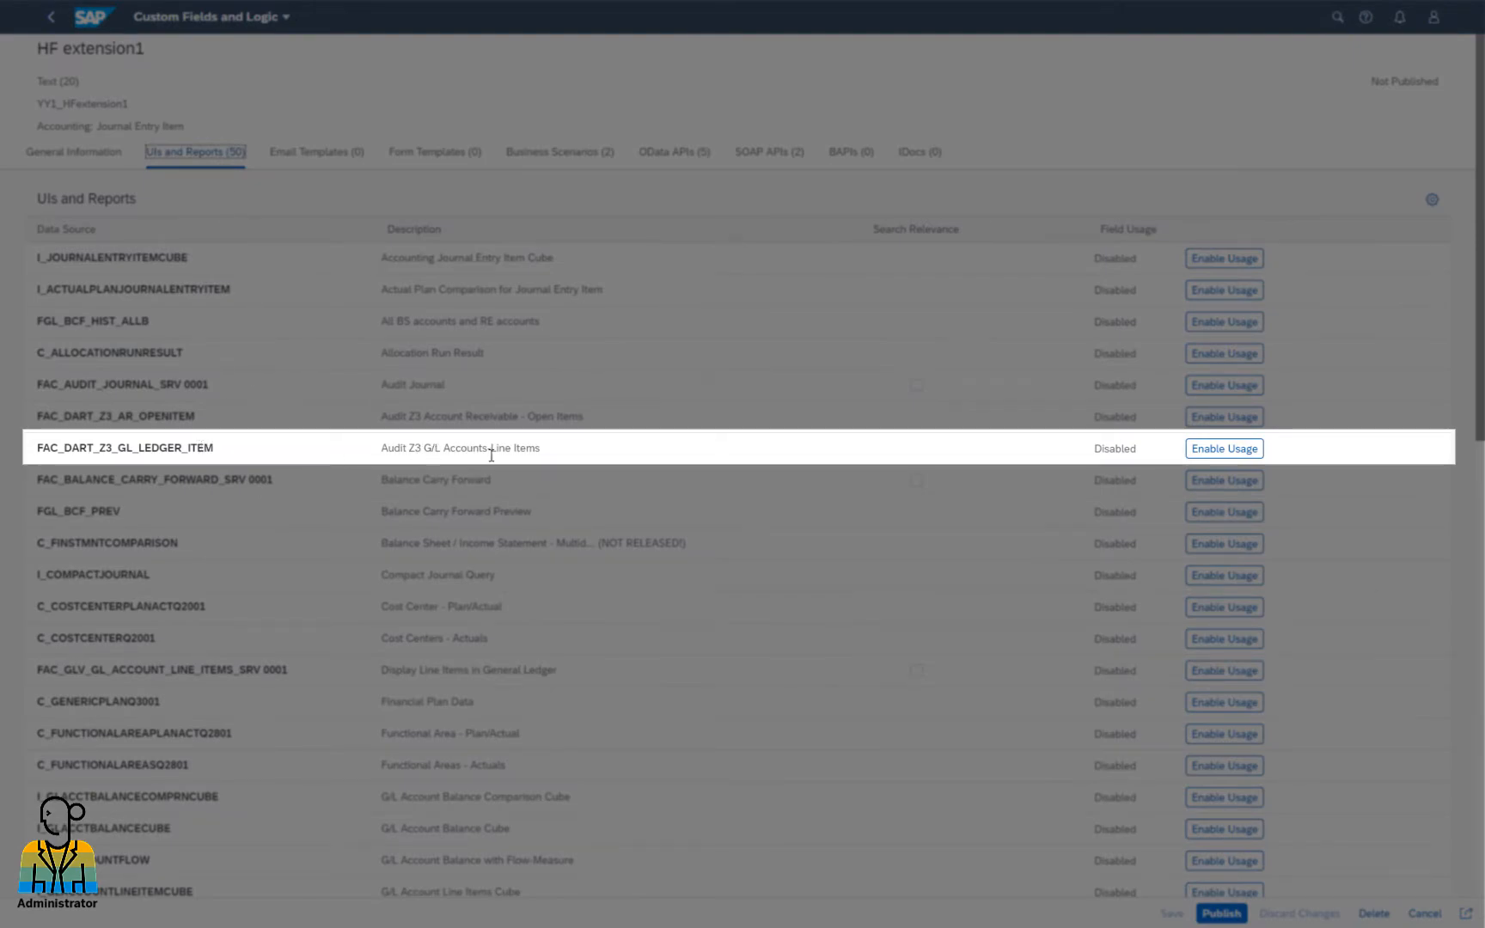
left_click(1210, 456)
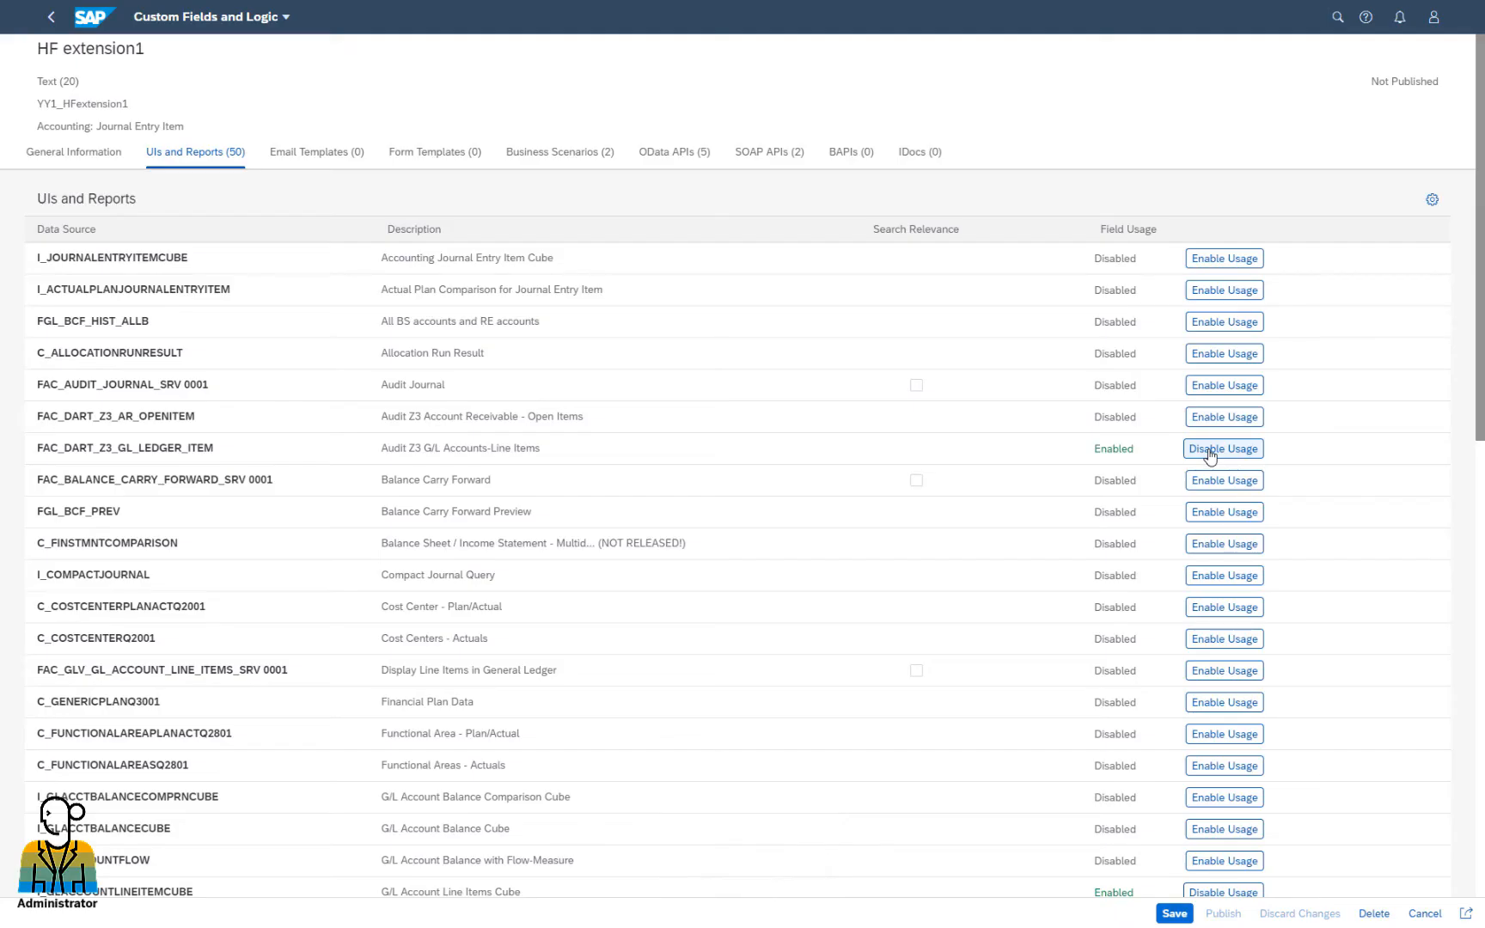
left_click(1174, 912)
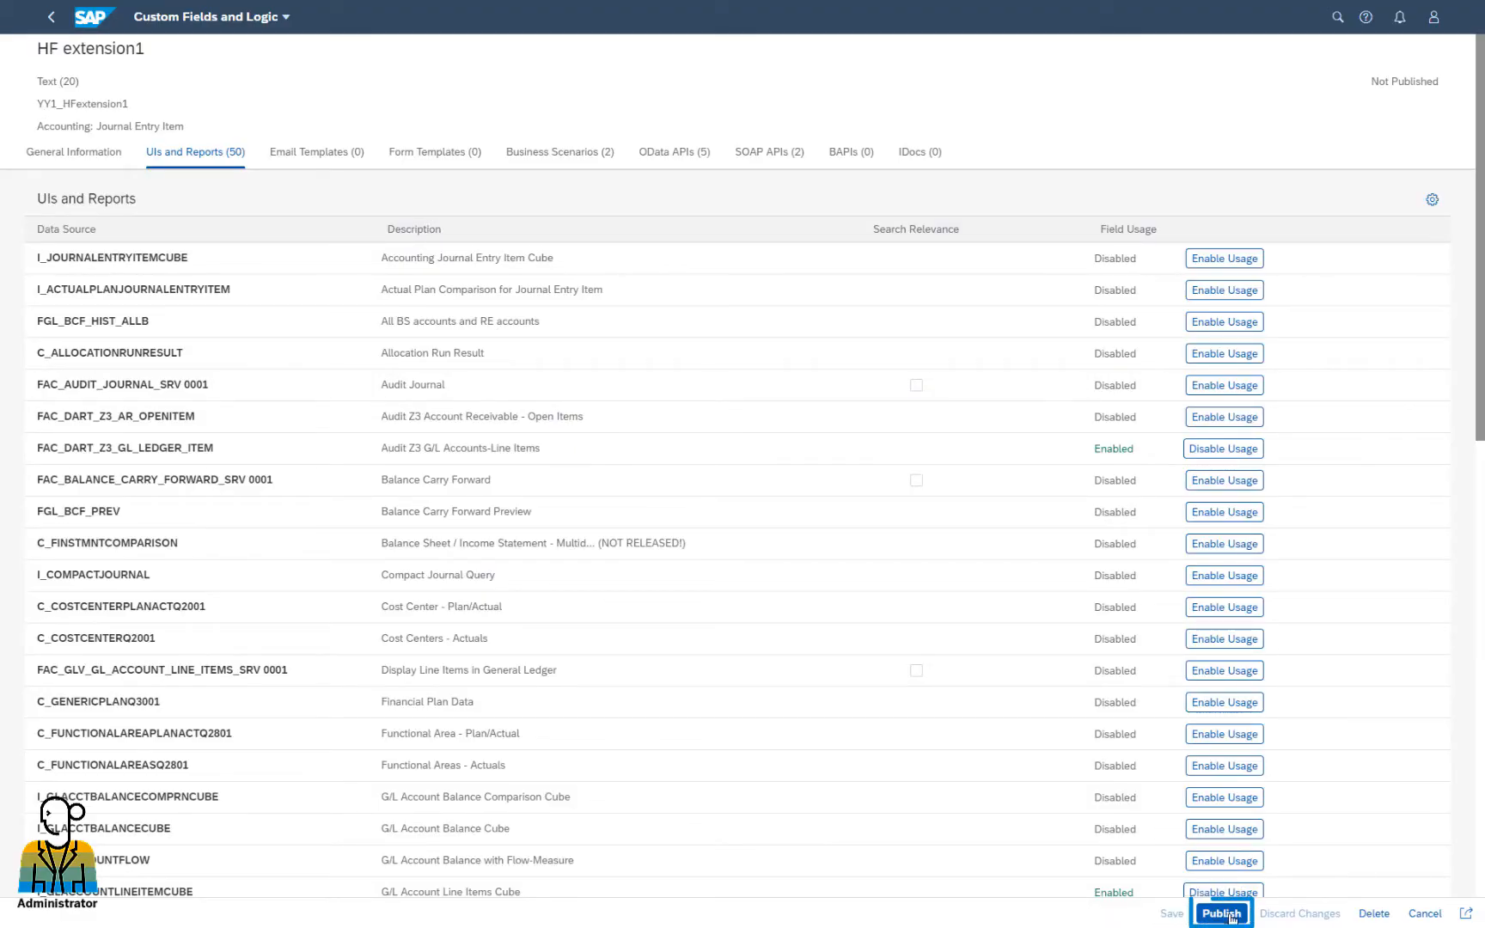
left_click(1230, 916)
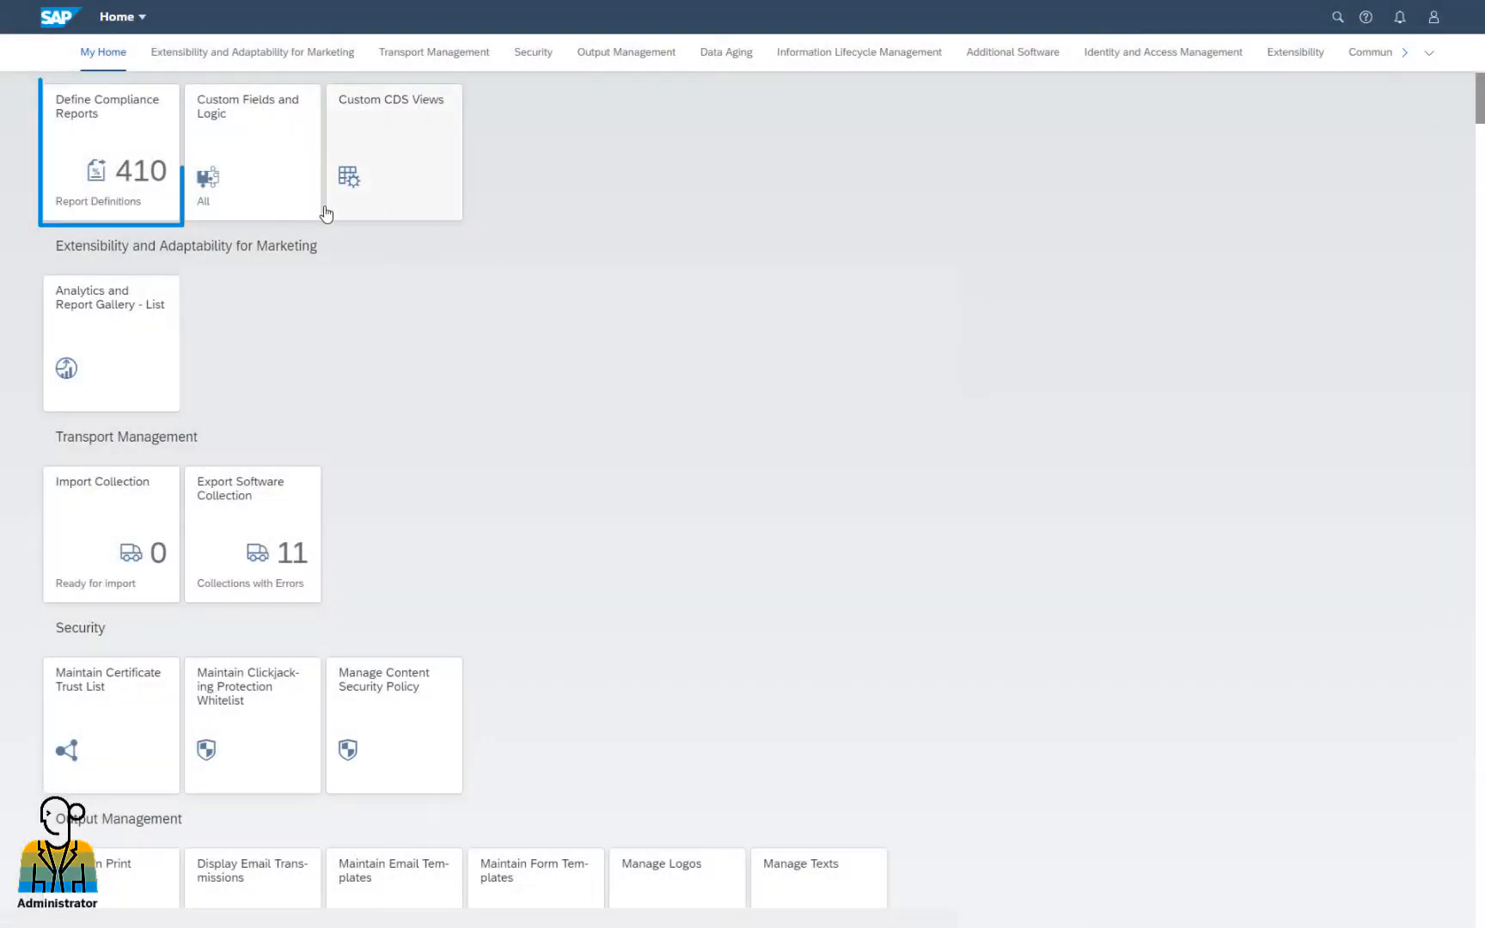
Filter report definitions for AUDIT_Z3_EXT and open YY1_DE_AUDIT_Z3_EXT at Document Definition
left_click(150, 193)
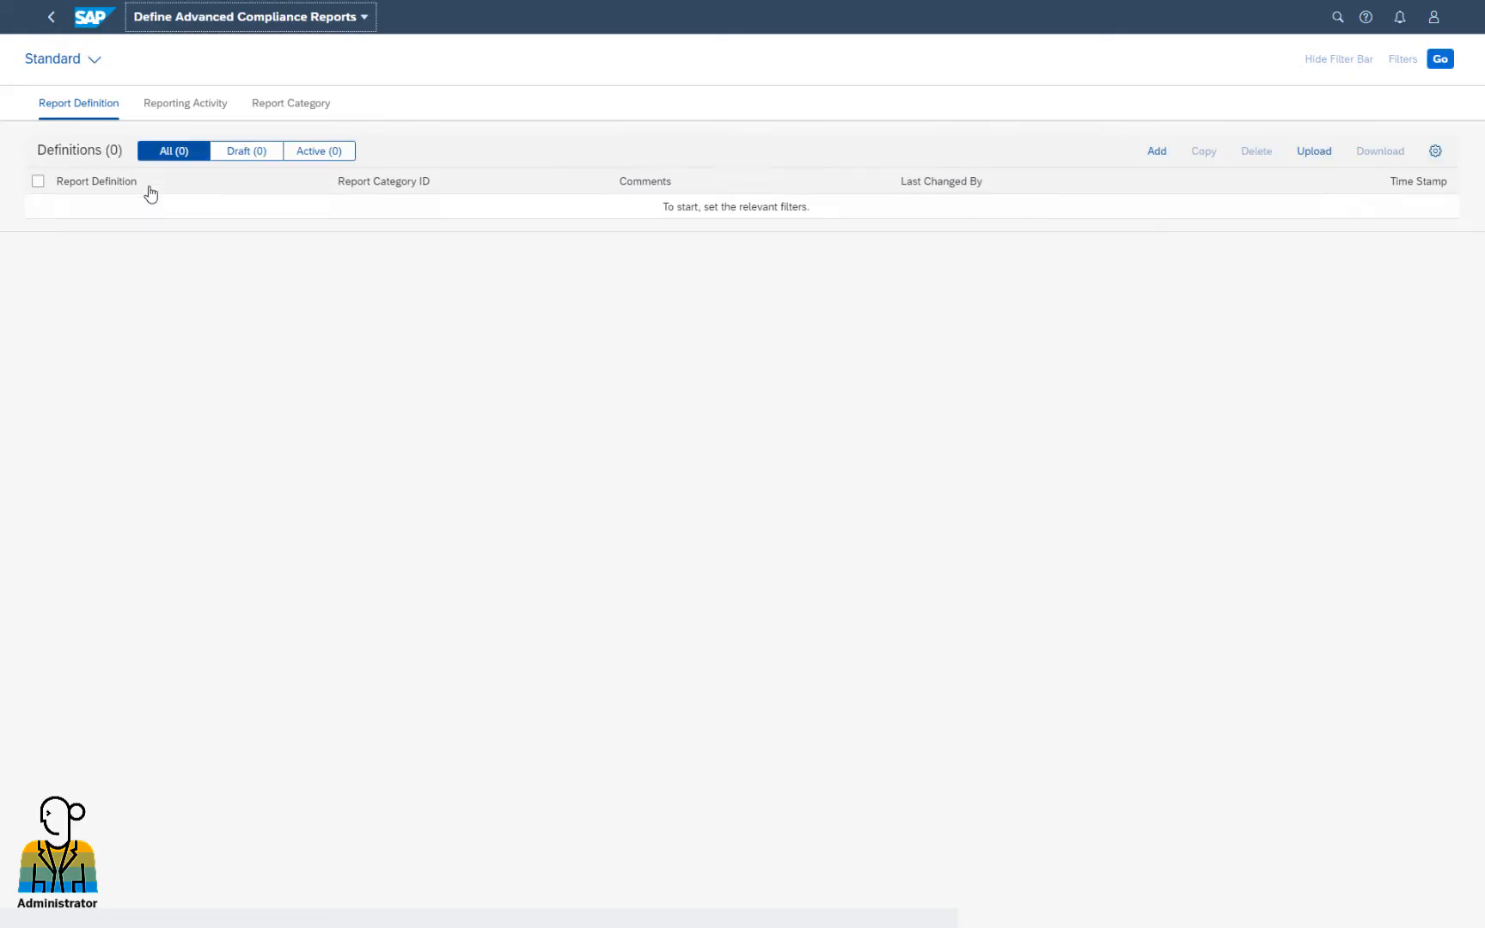
left_click(119, 106)
type("AUDIT")
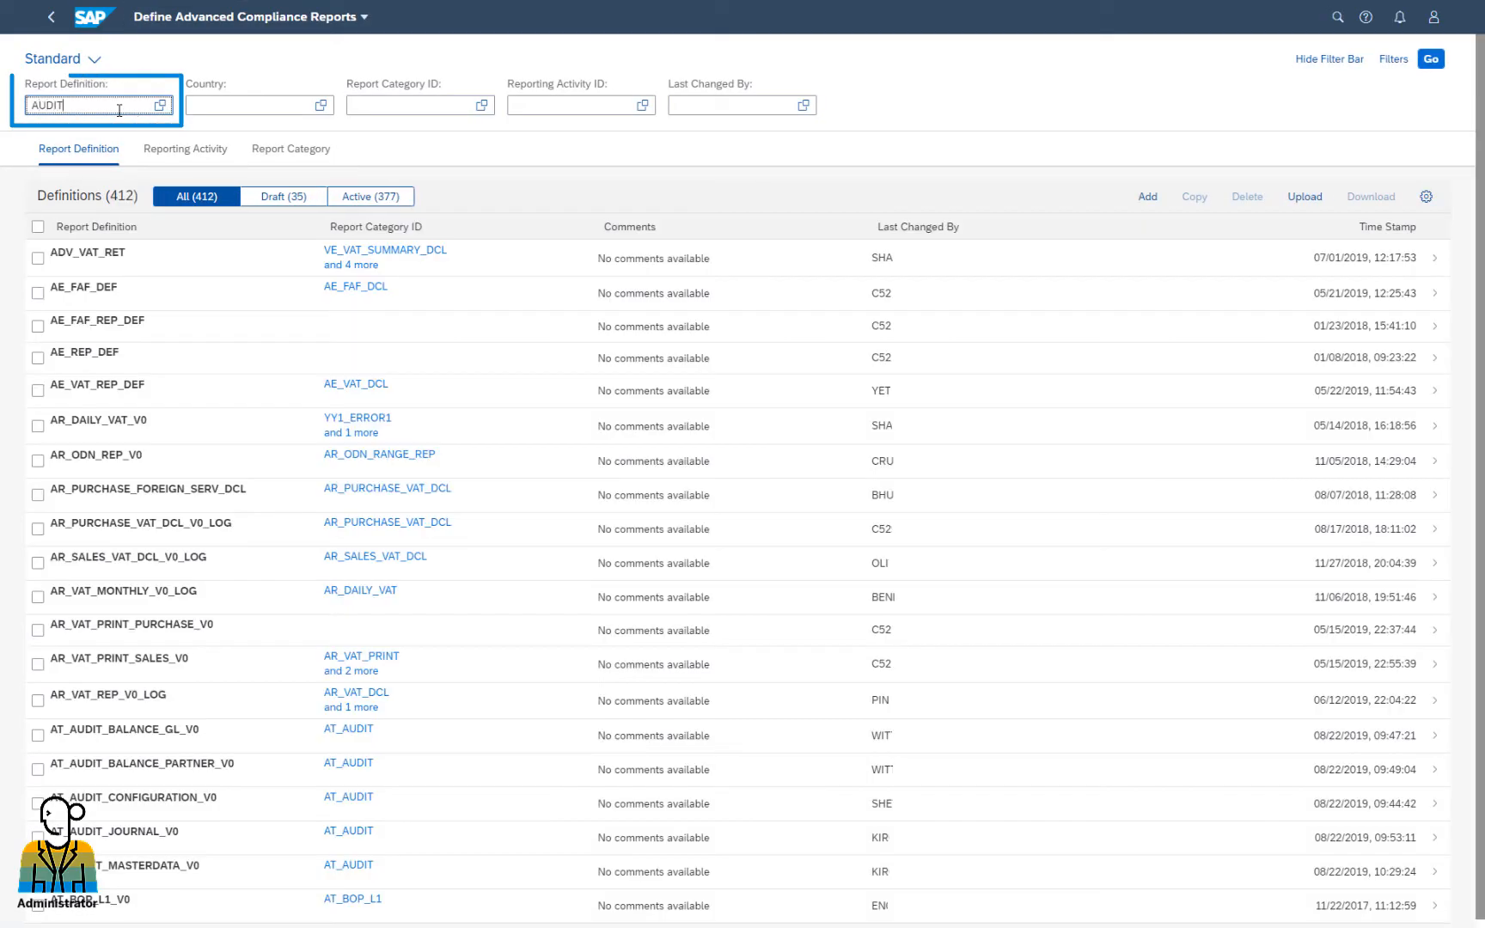
type("_Z3_EXT")
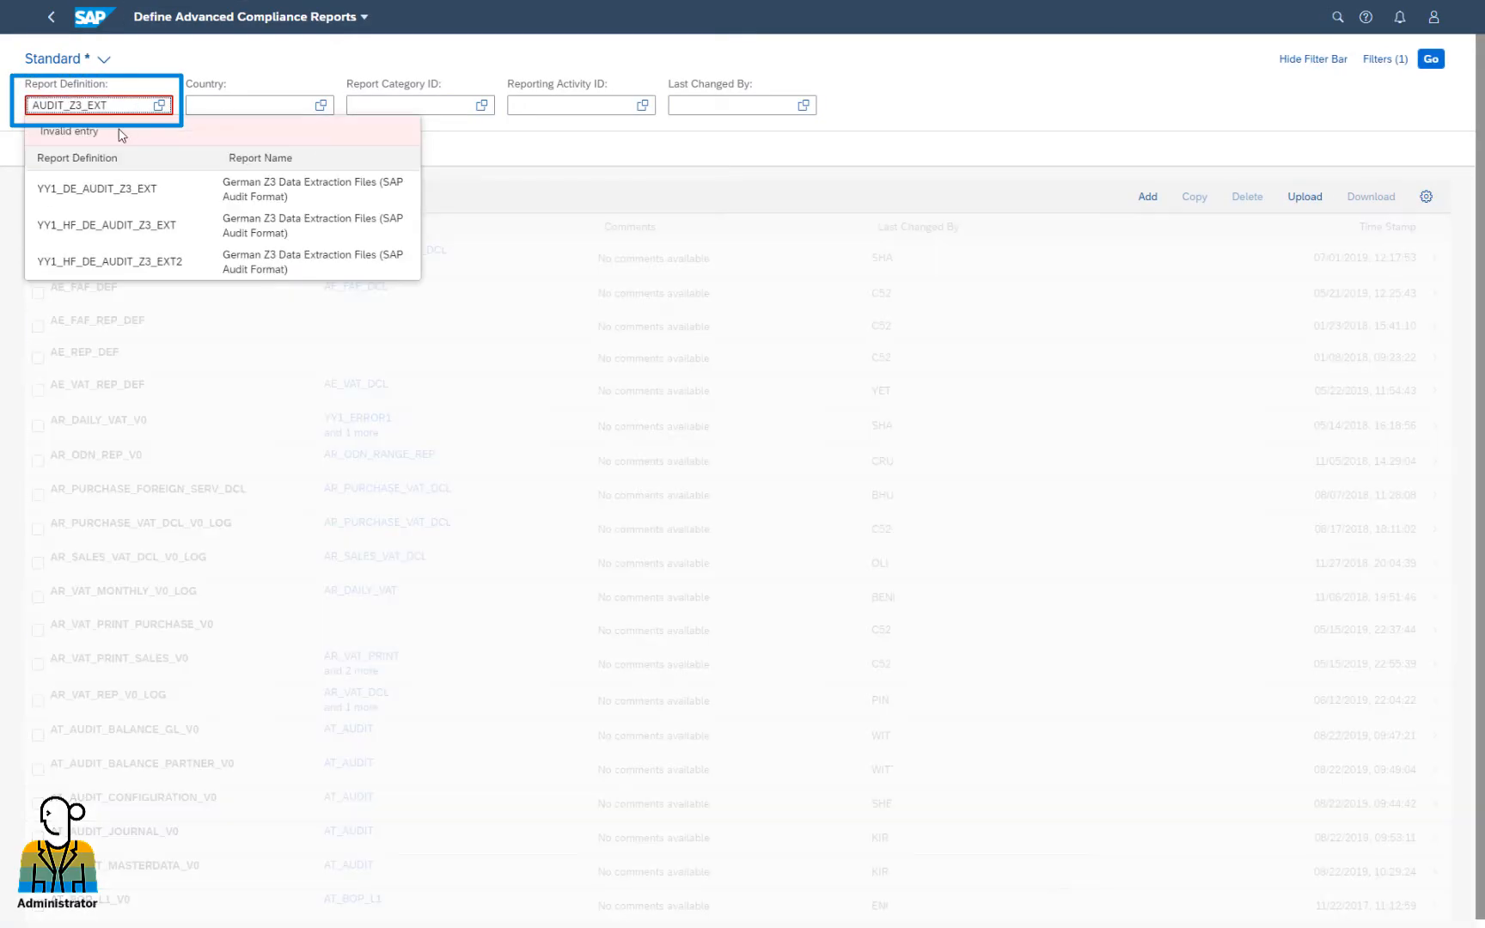
left_click(118, 190)
left_click(1430, 60)
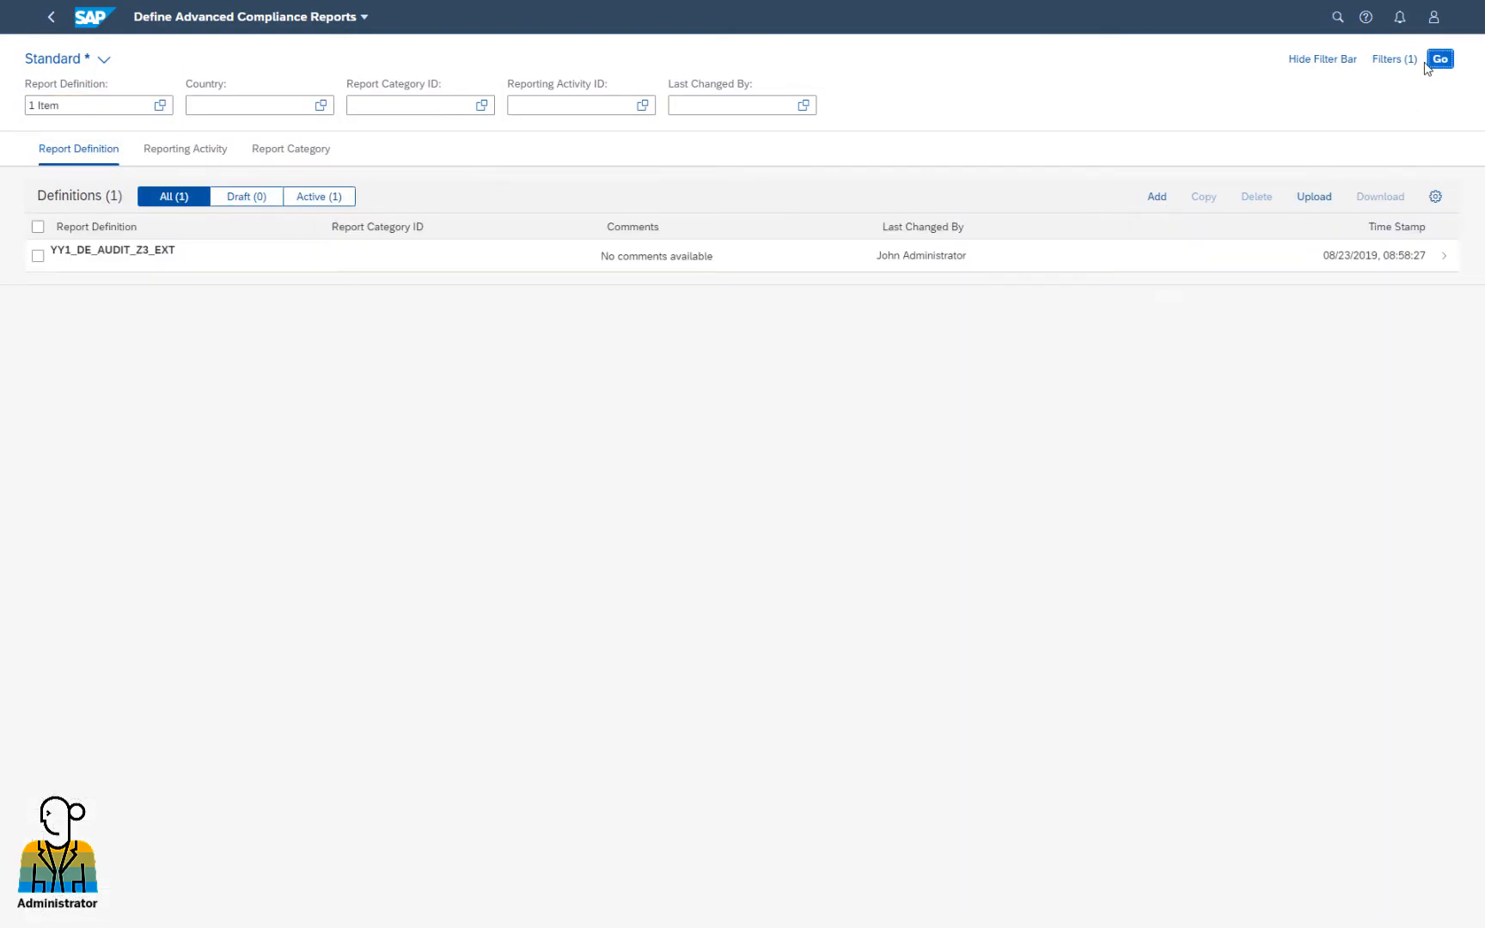
left_click(152, 256)
left_click(662, 77)
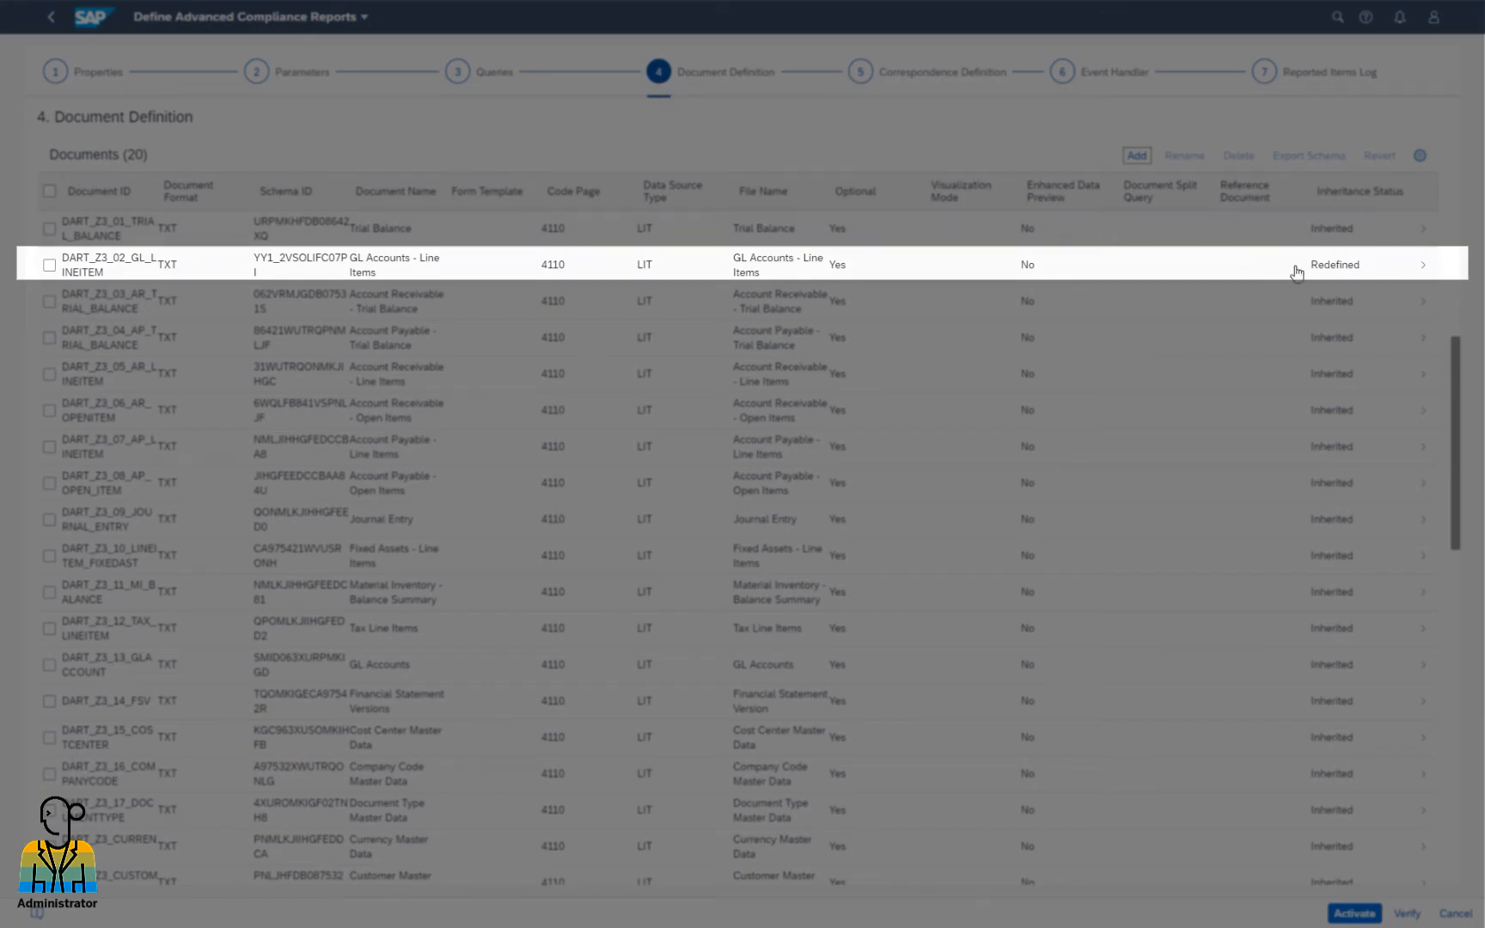
Add the YY1_HFEXTENSION1_JEI column to DART_Z3_02_GL_LINEITEM and accept the mapping reset
left_click(1330, 273)
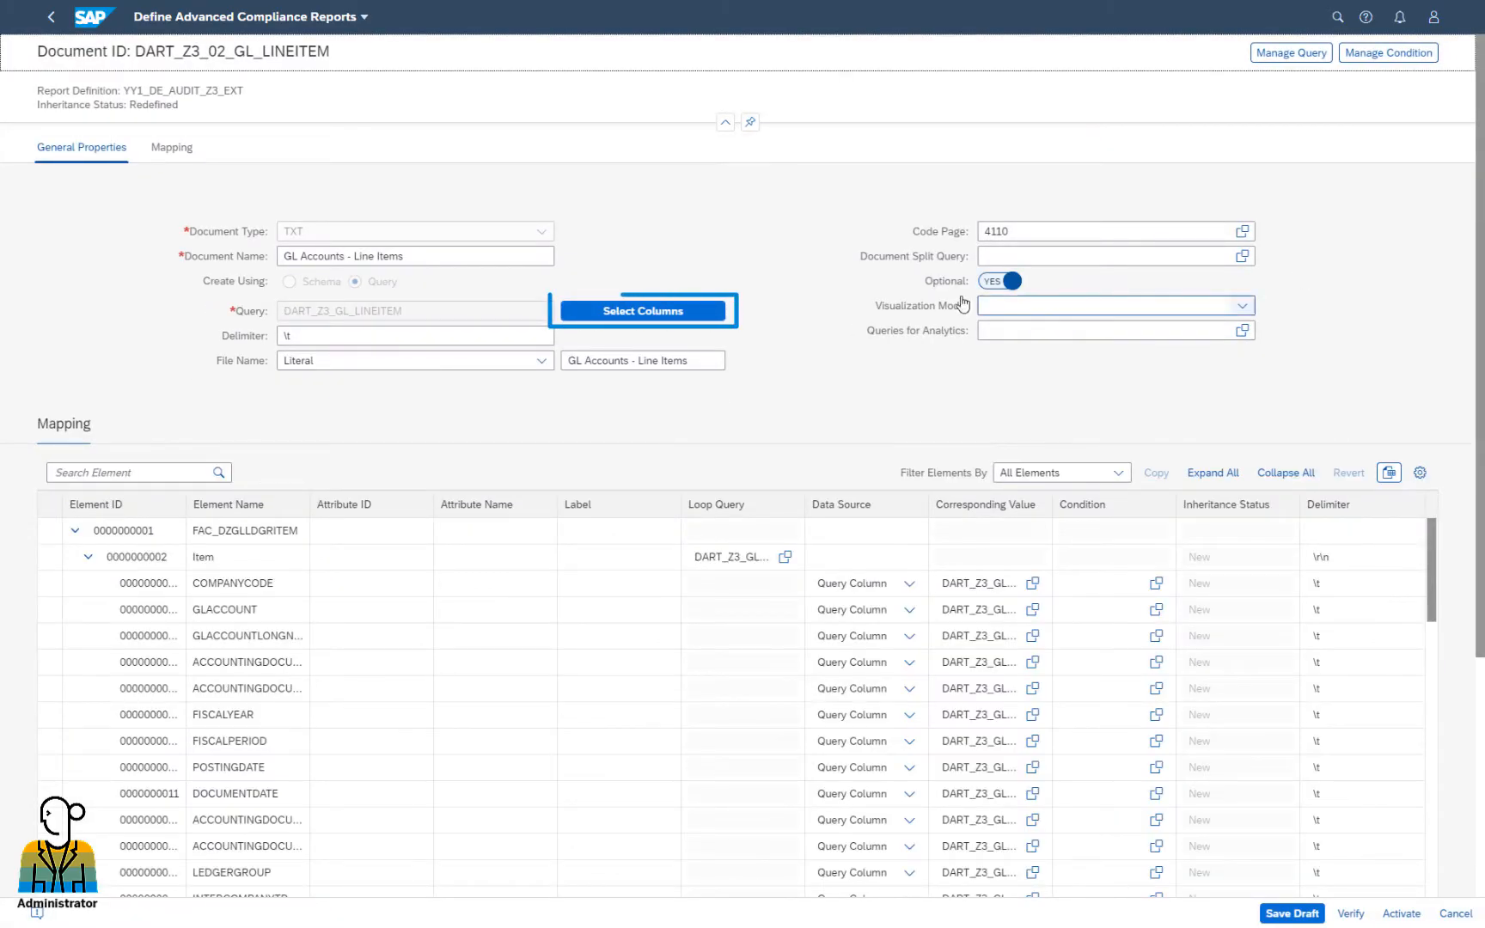
left_click(708, 311)
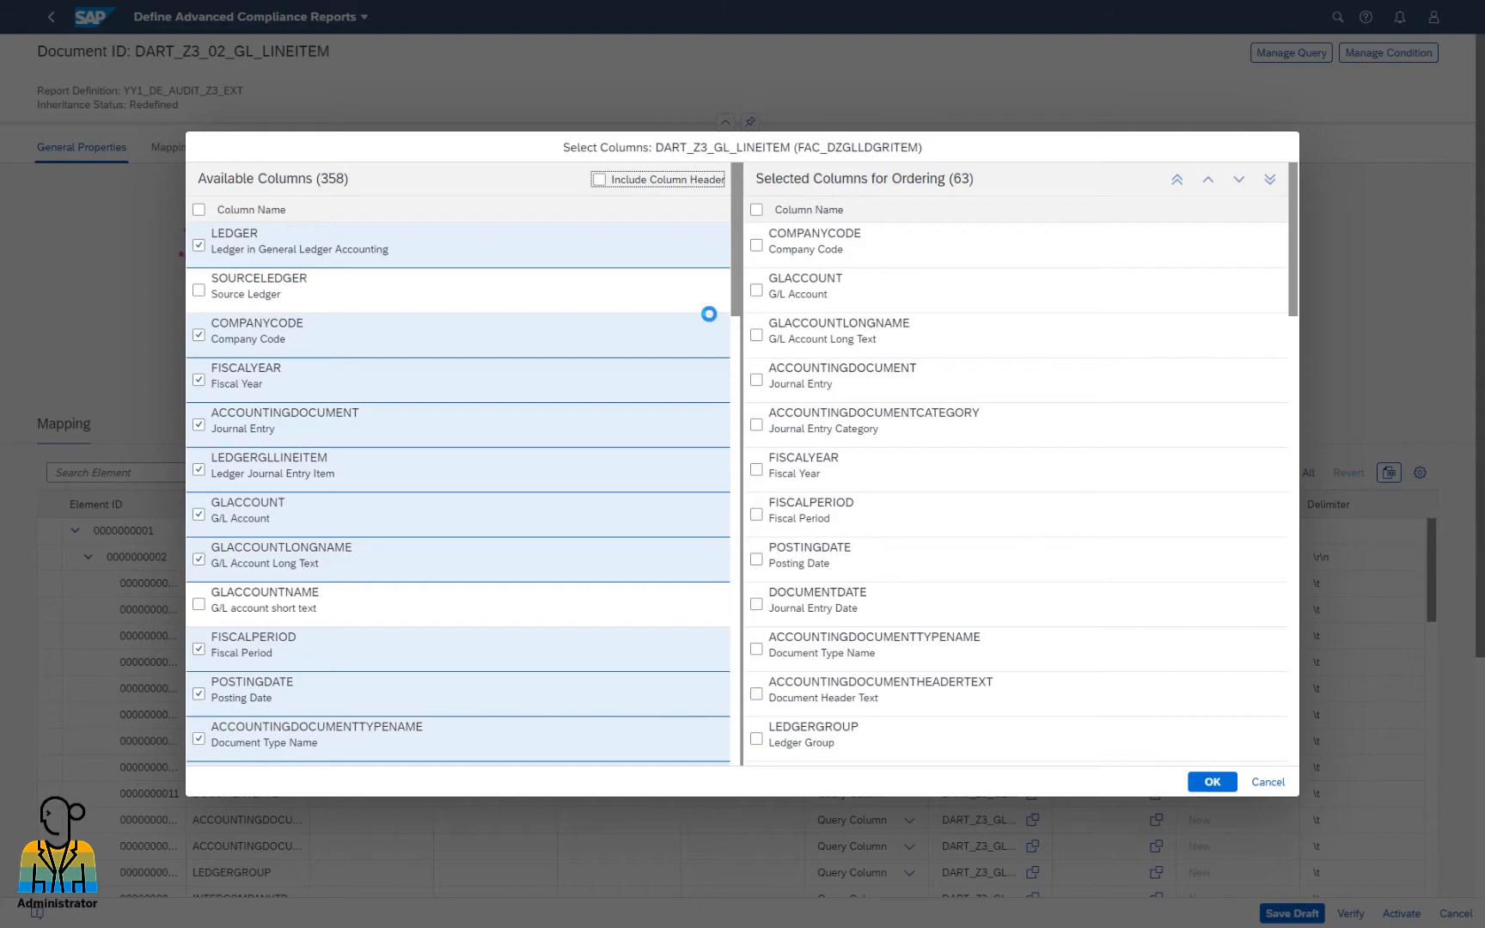
scroll(709, 313, "down", 15)
left_click(492, 739)
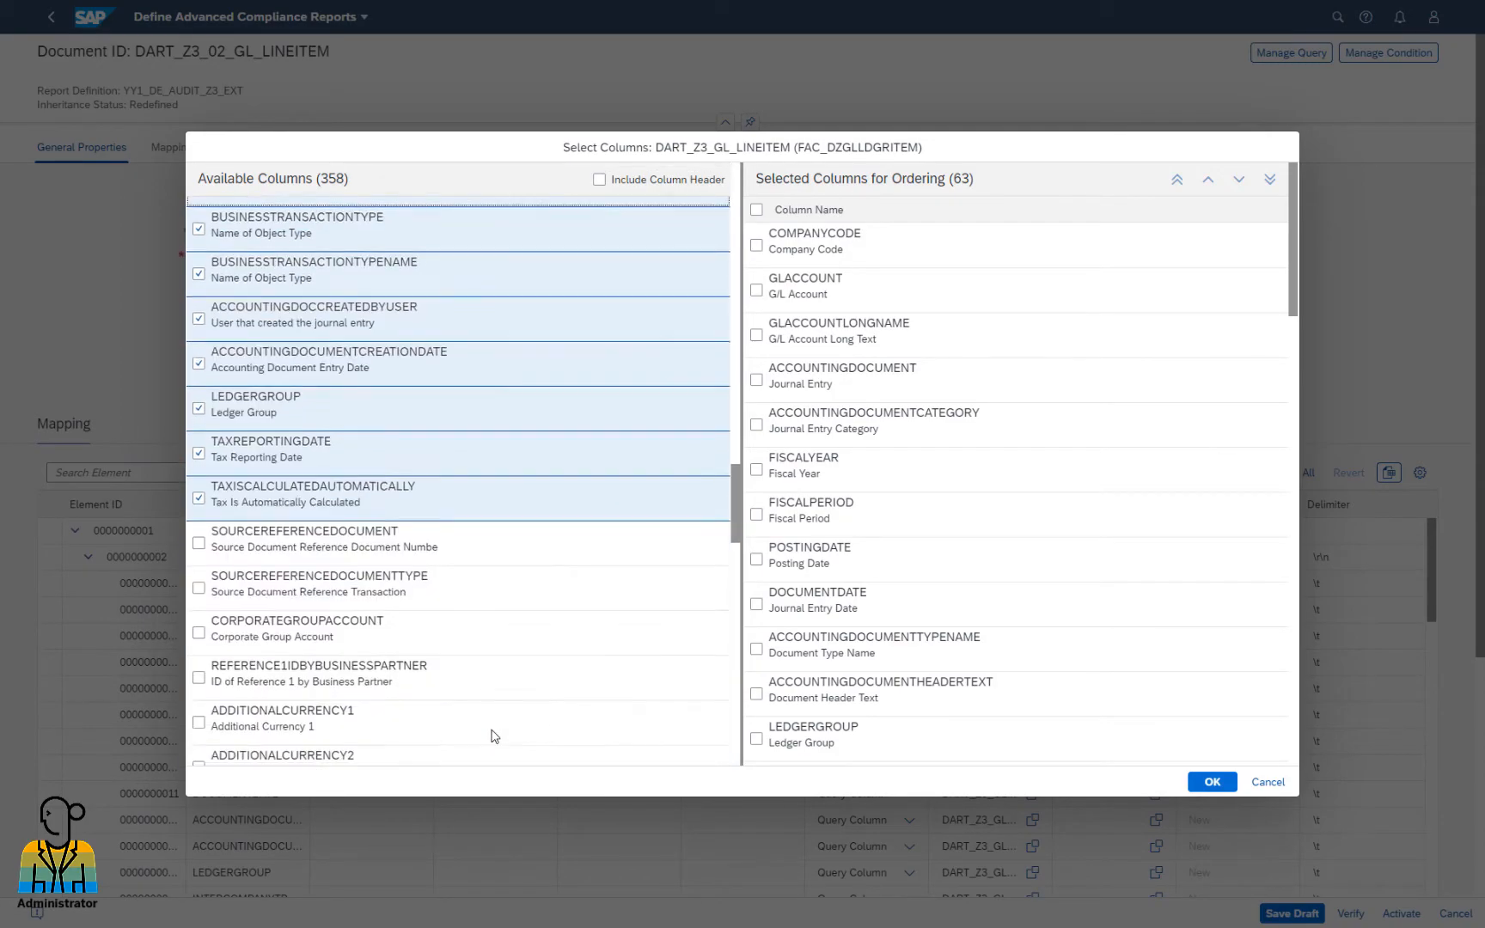
scroll(492, 737, "down", 18)
left_click(483, 737)
scroll(484, 735, "down", 18)
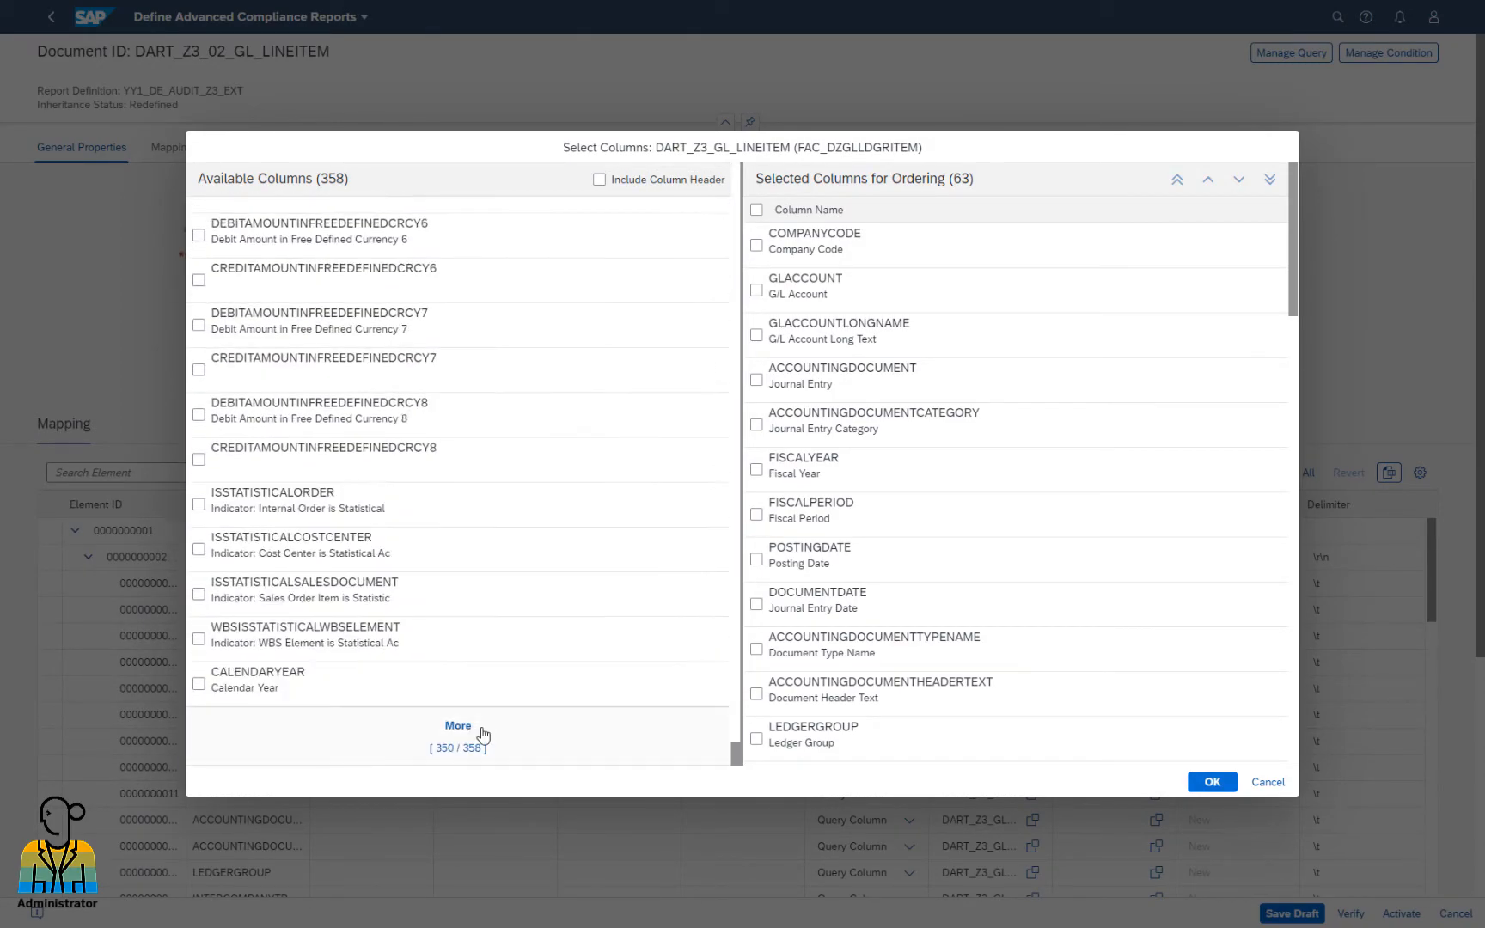
left_click(483, 736)
scroll(483, 735, "down", 5)
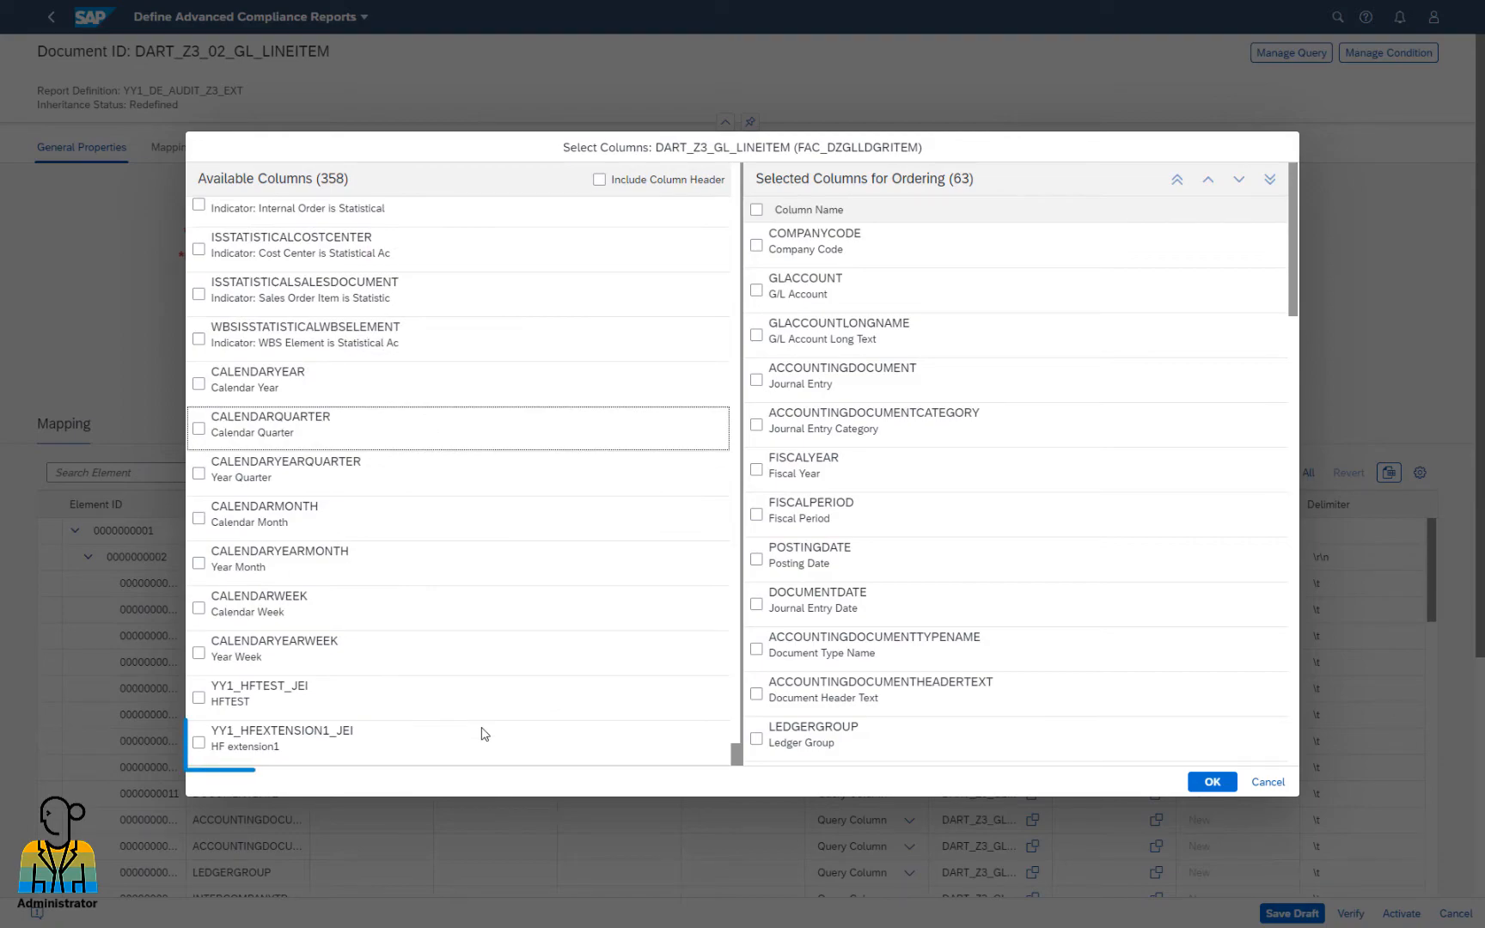
left_click(199, 743)
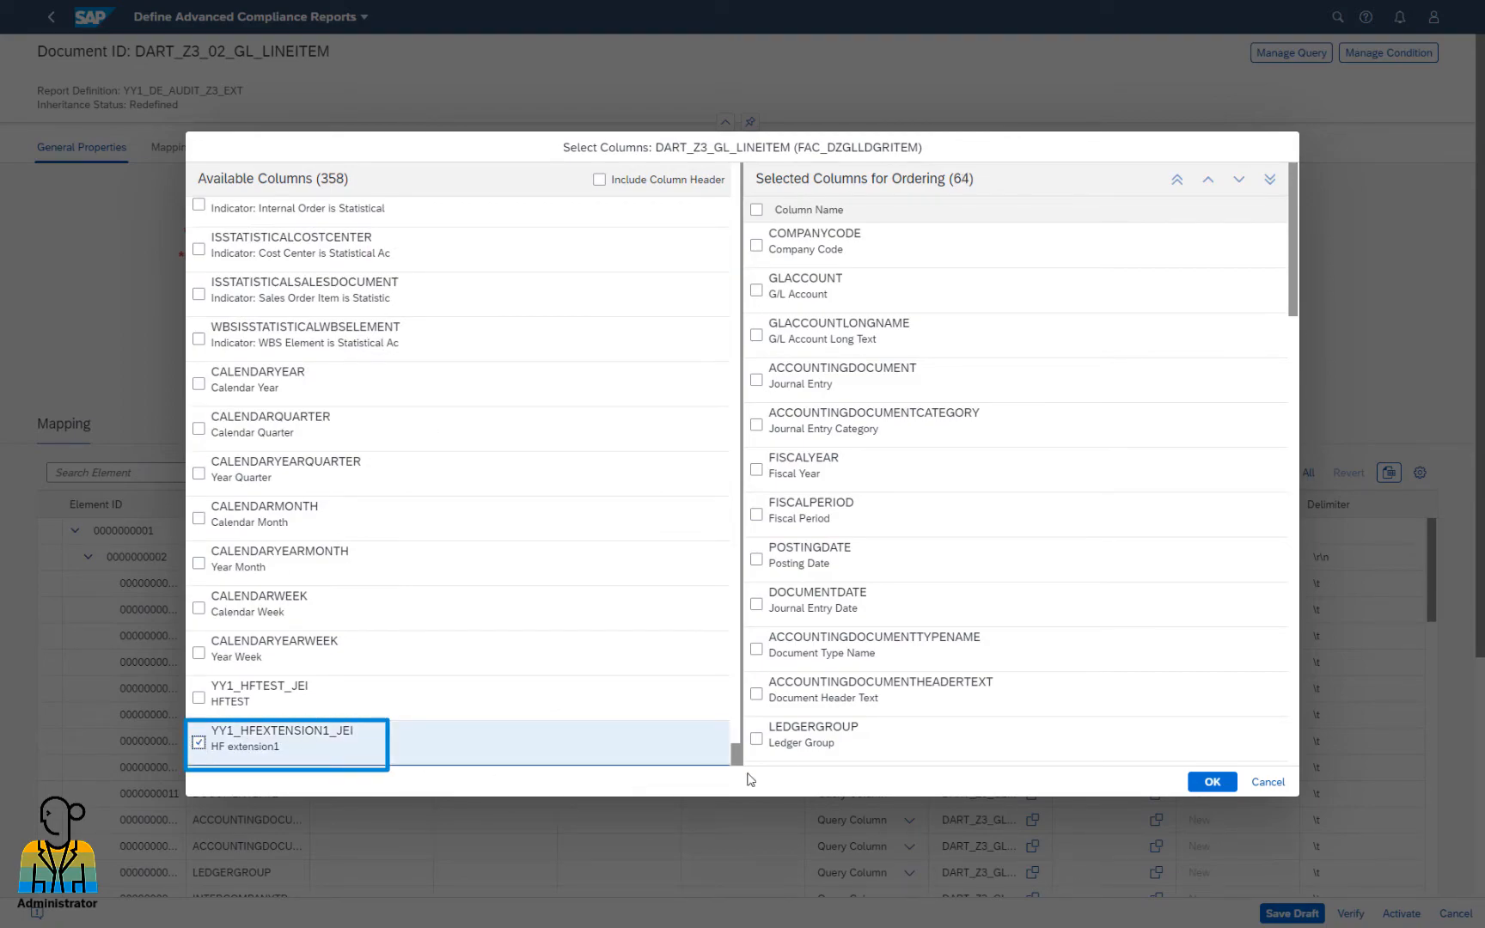
left_click(1212, 782)
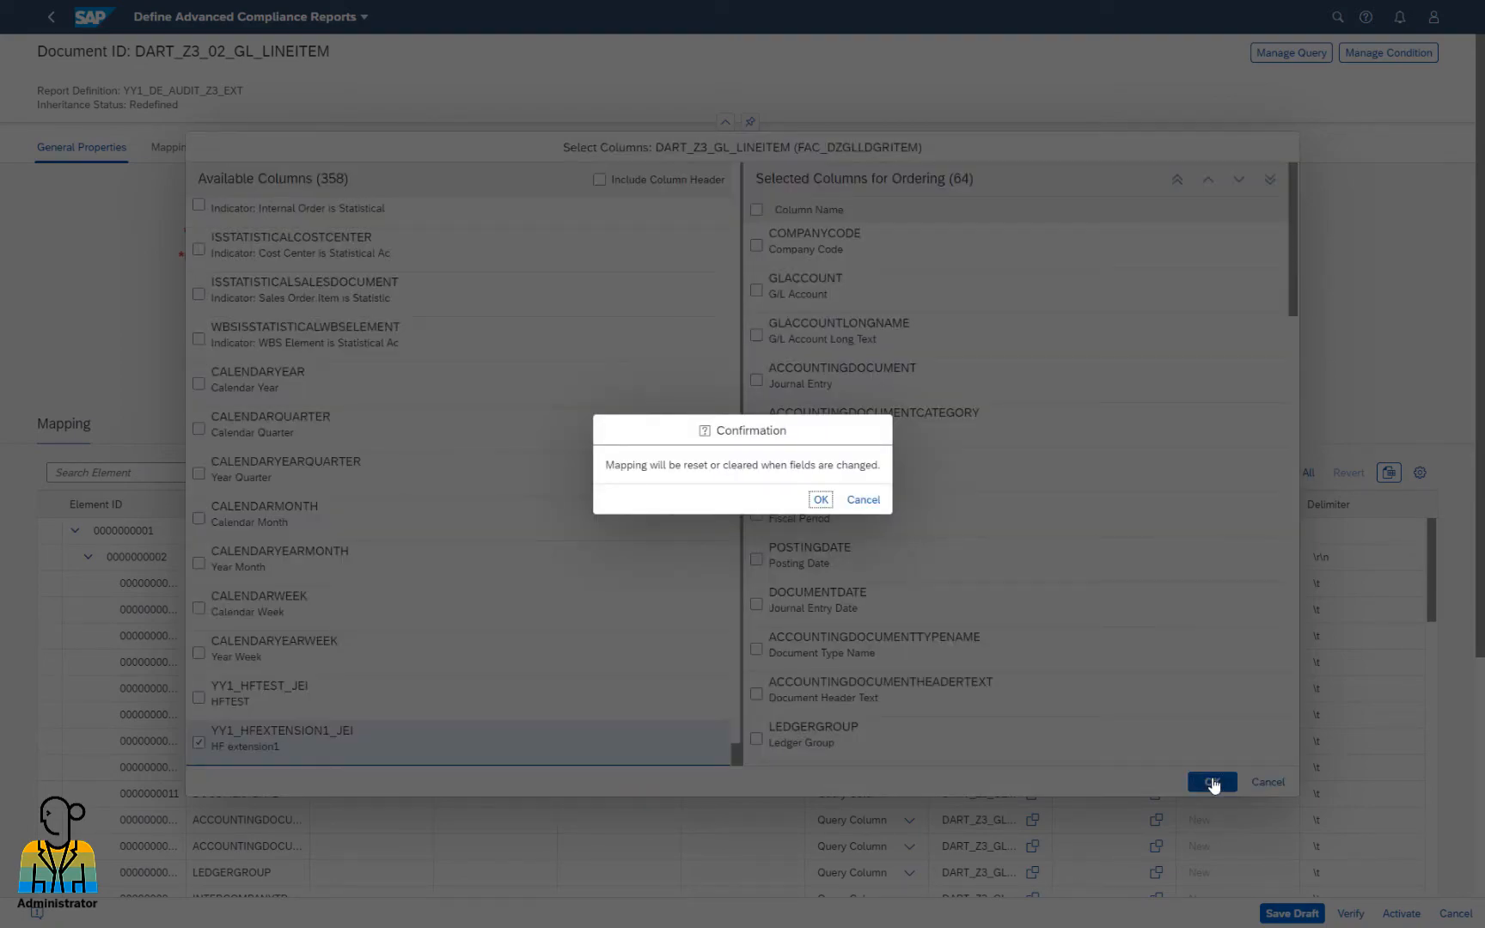
left_click(820, 500)
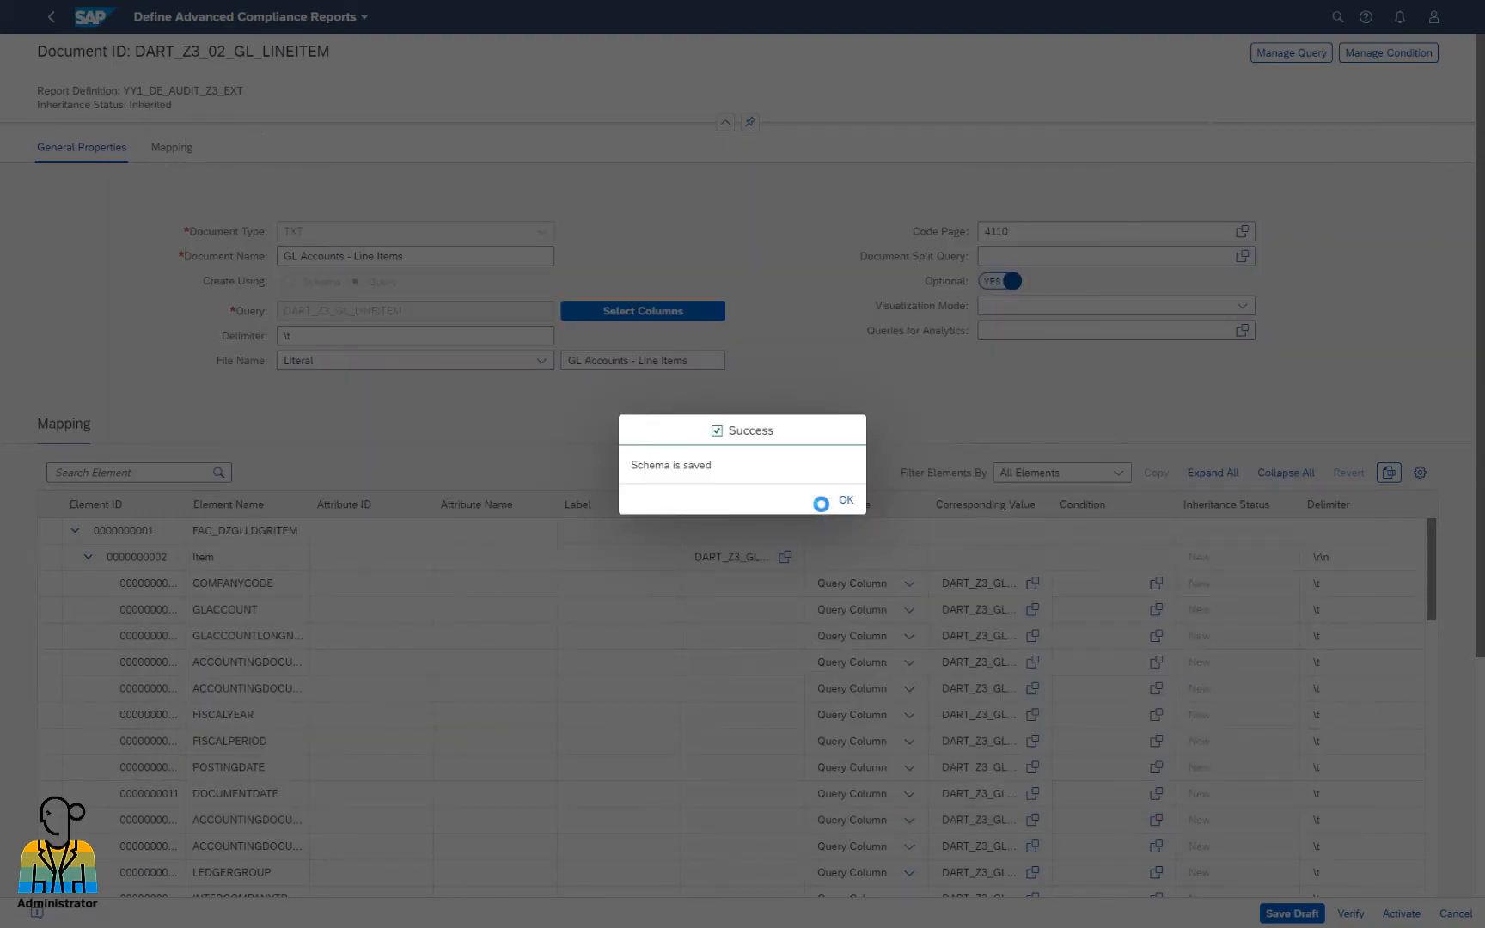
Save the report definition as a draft and activate it
left_click(846, 500)
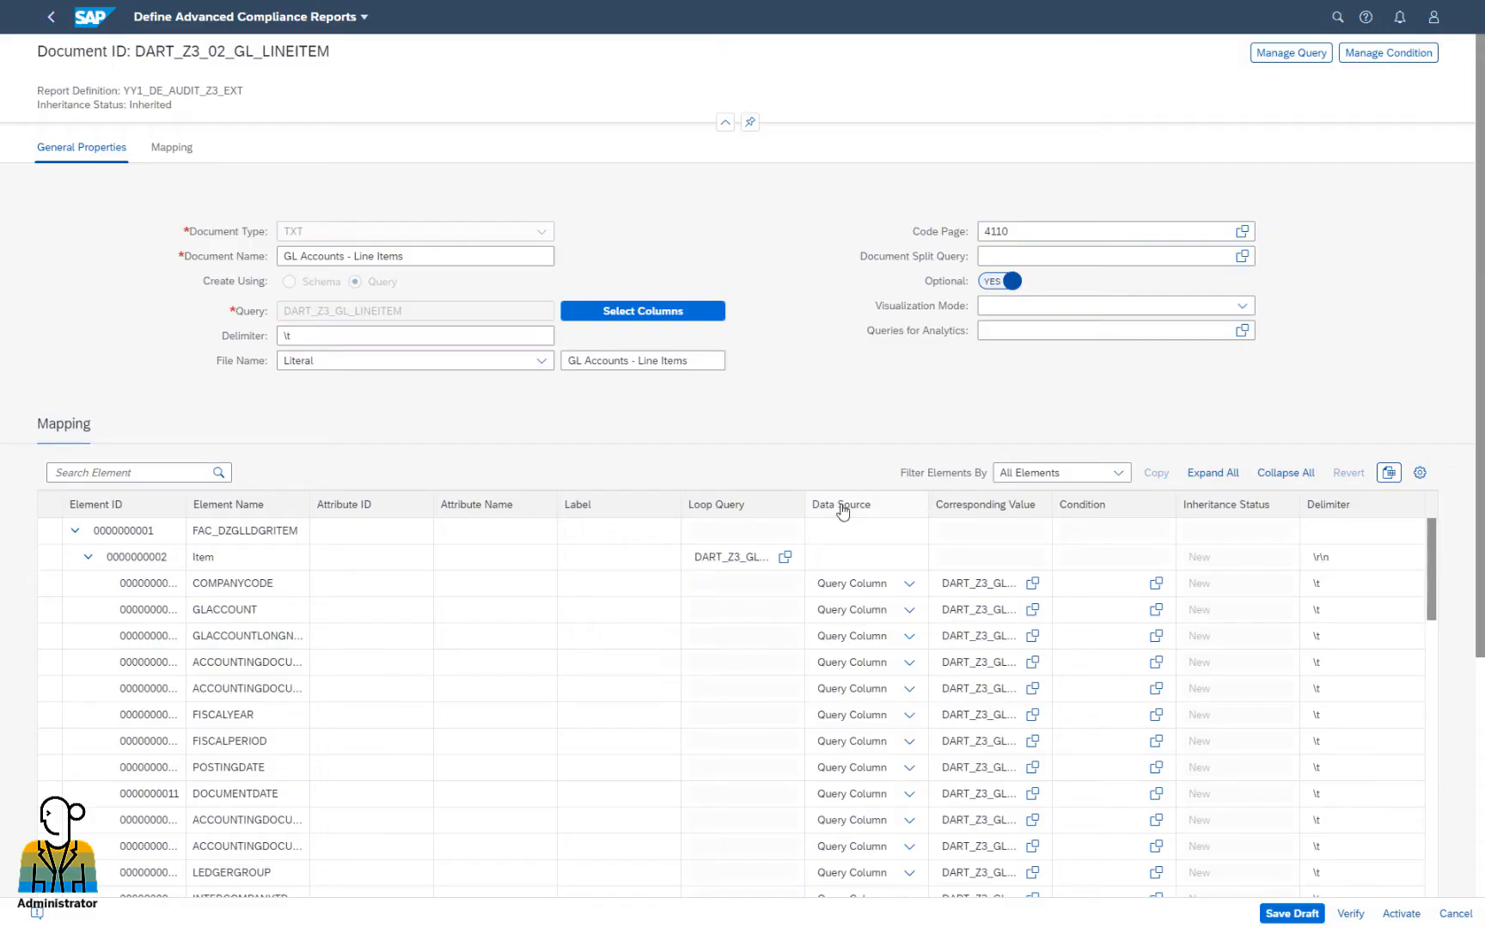
left_click(1313, 915)
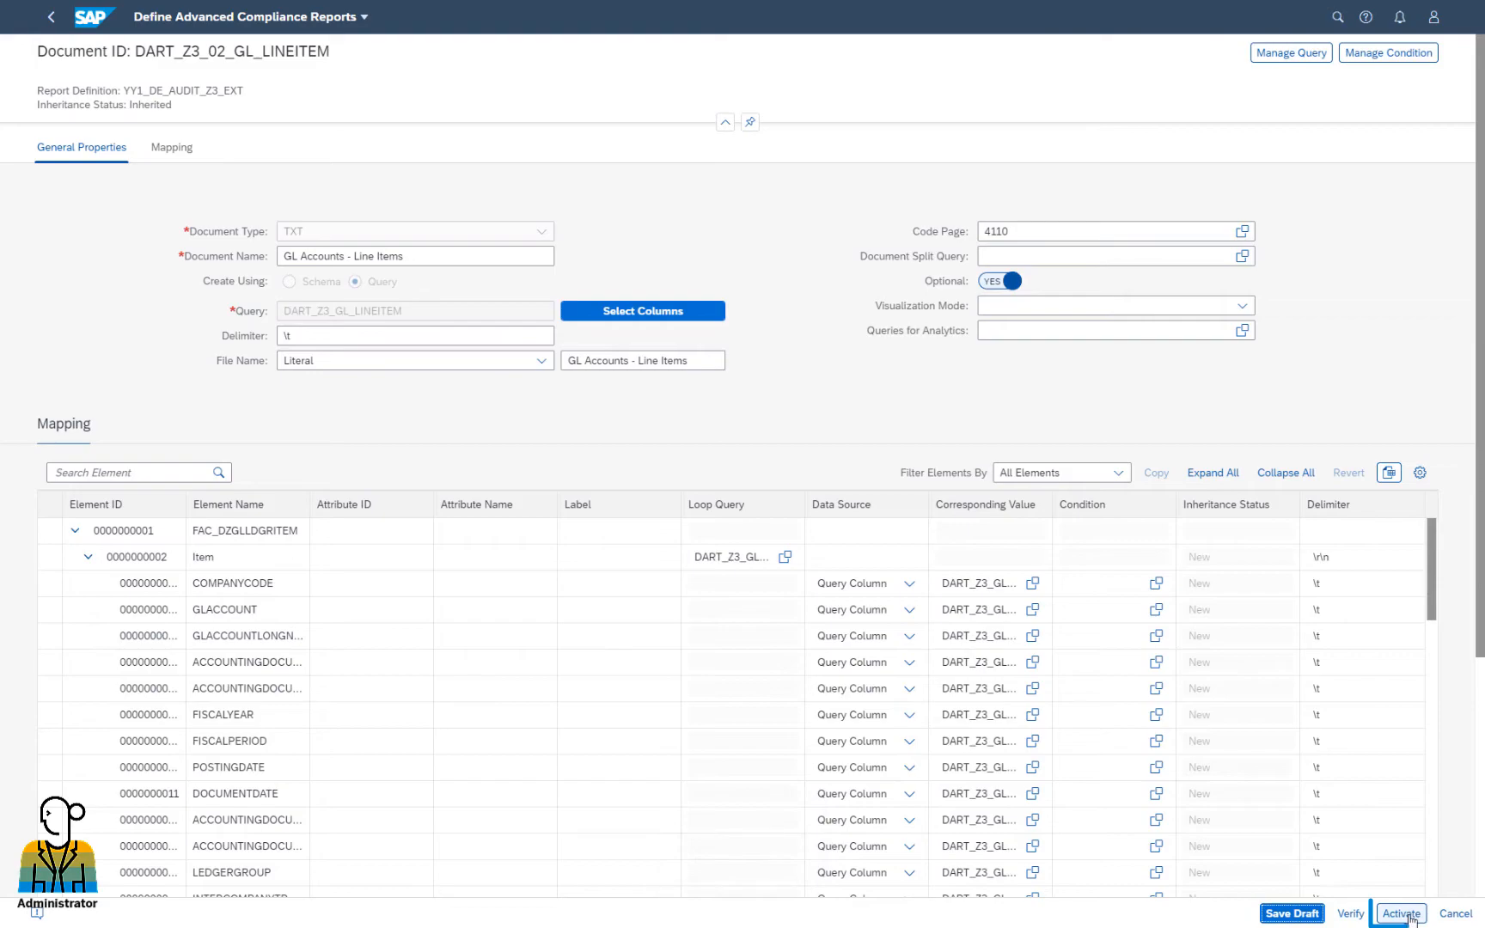
left_click(1409, 917)
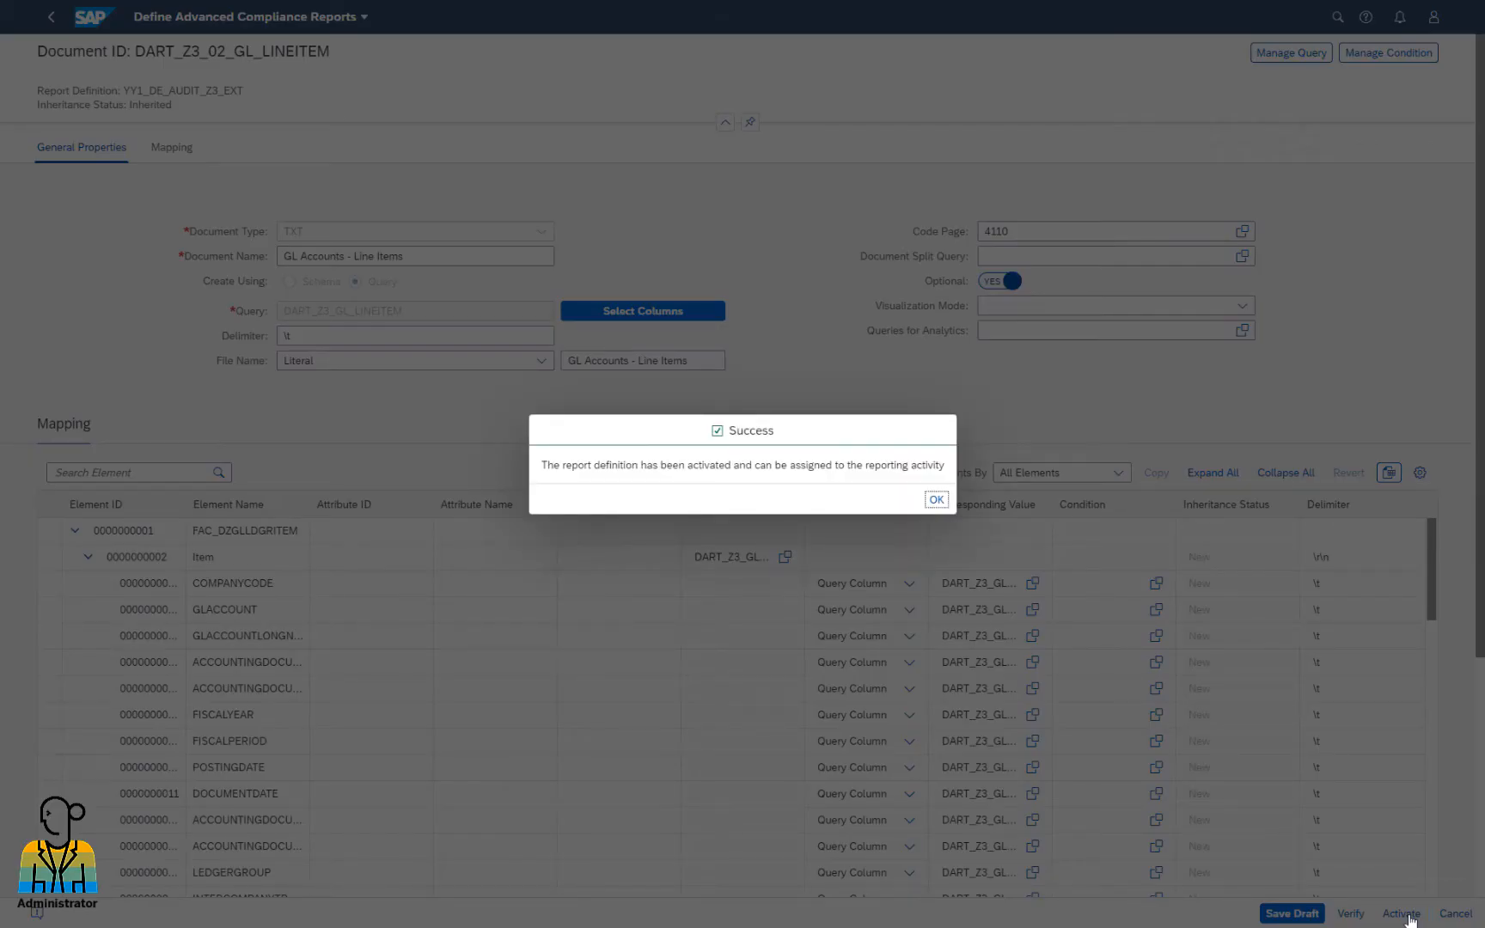
left_click(935, 500)
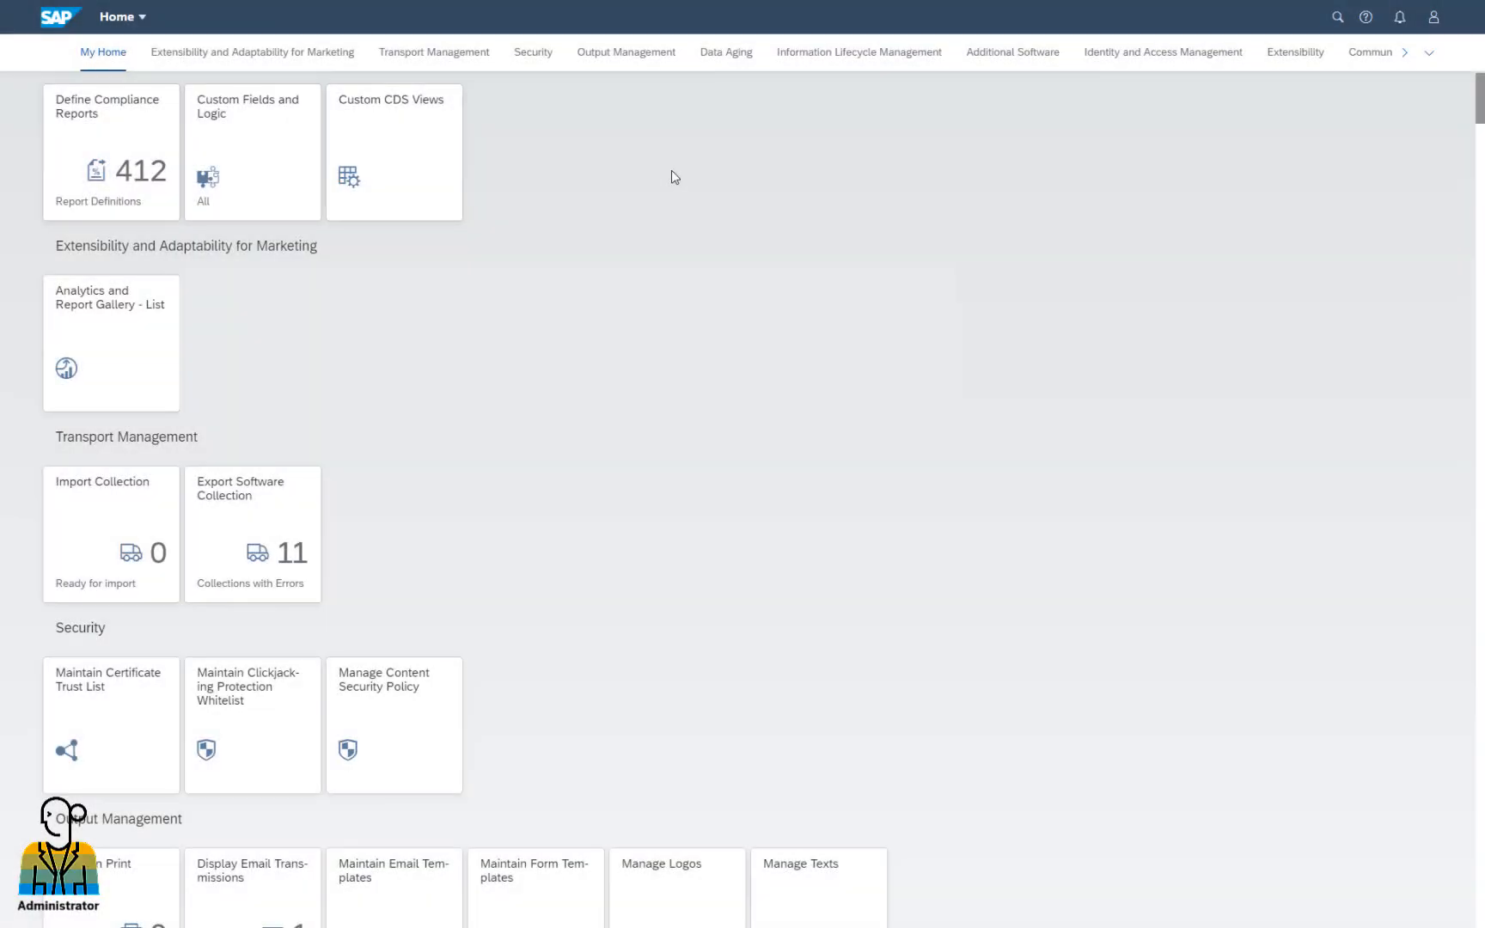
Create the 'Cost Center Text' data source extension on Audit Z3 G/L Accounts-Line Items
left_click(254, 182)
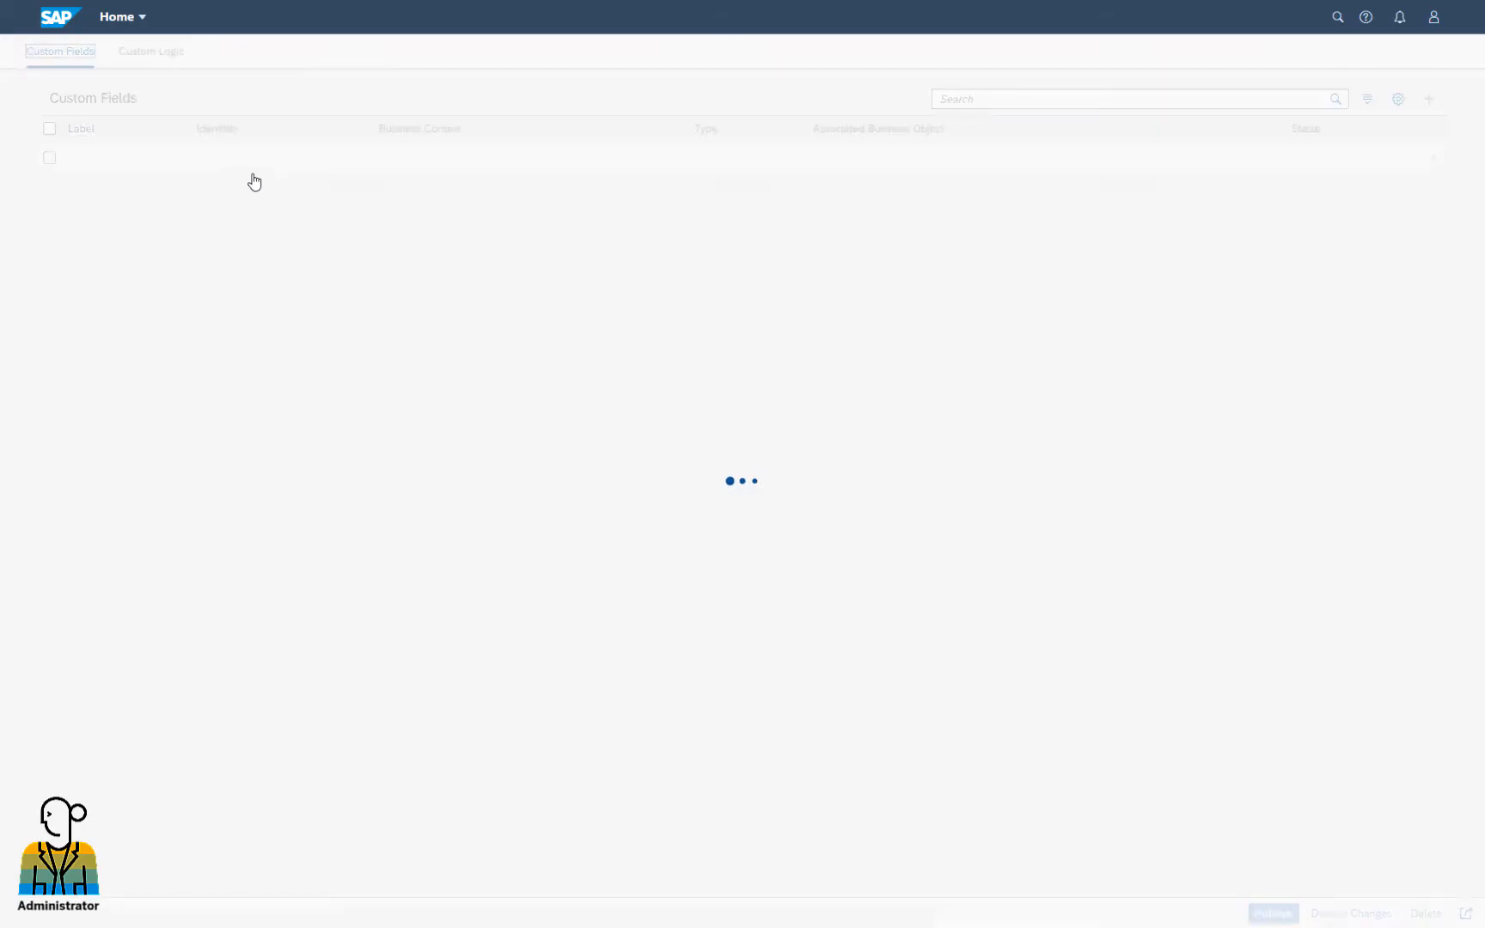
left_click(222, 59)
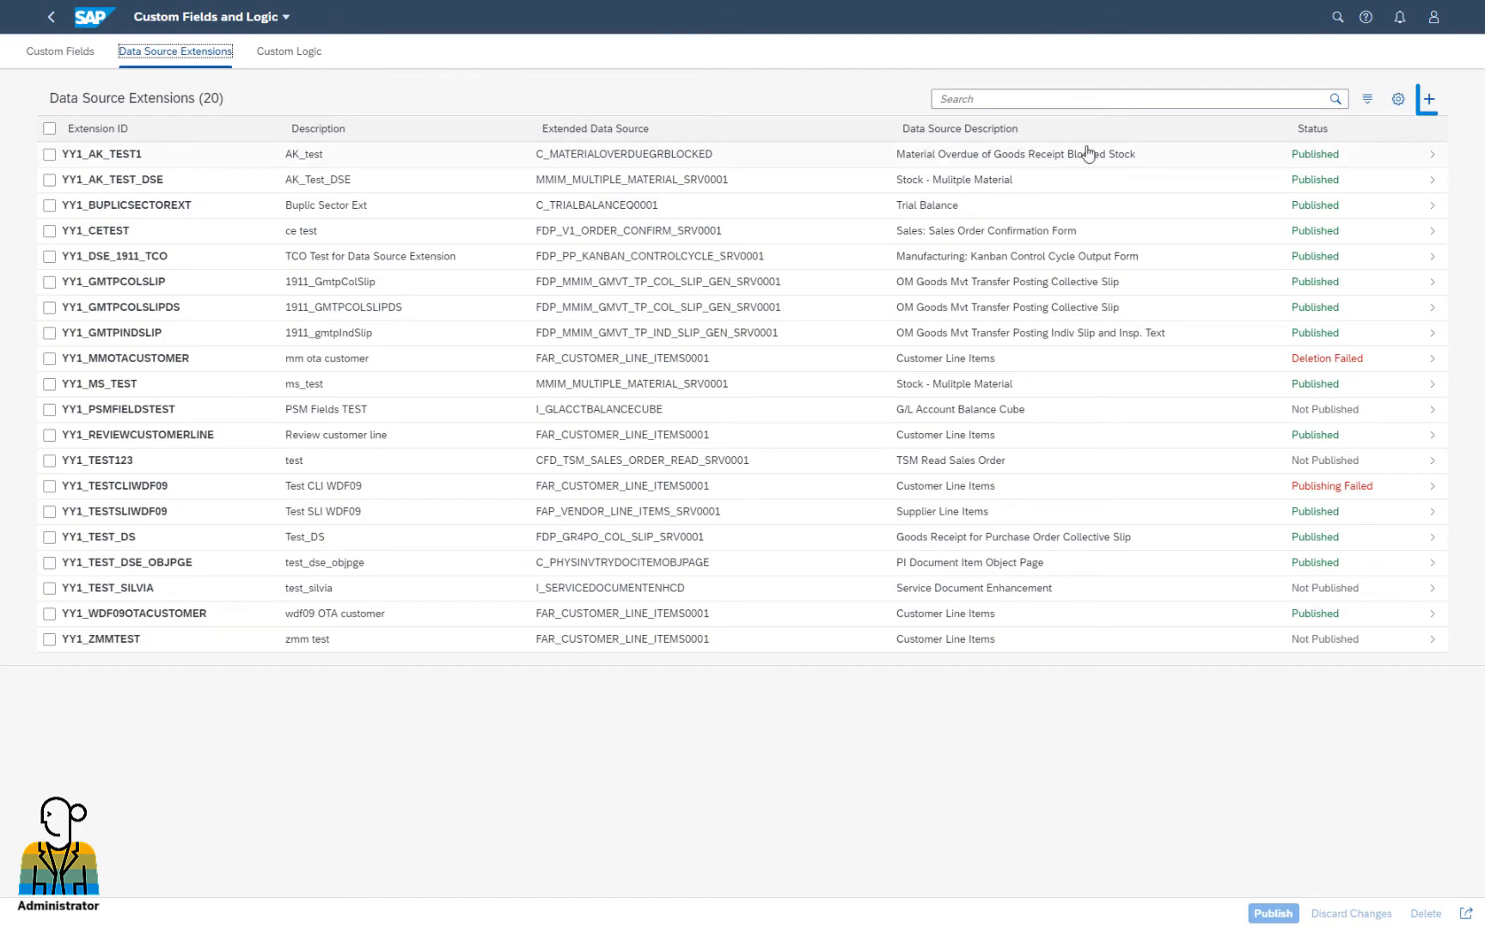
left_click(1426, 108)
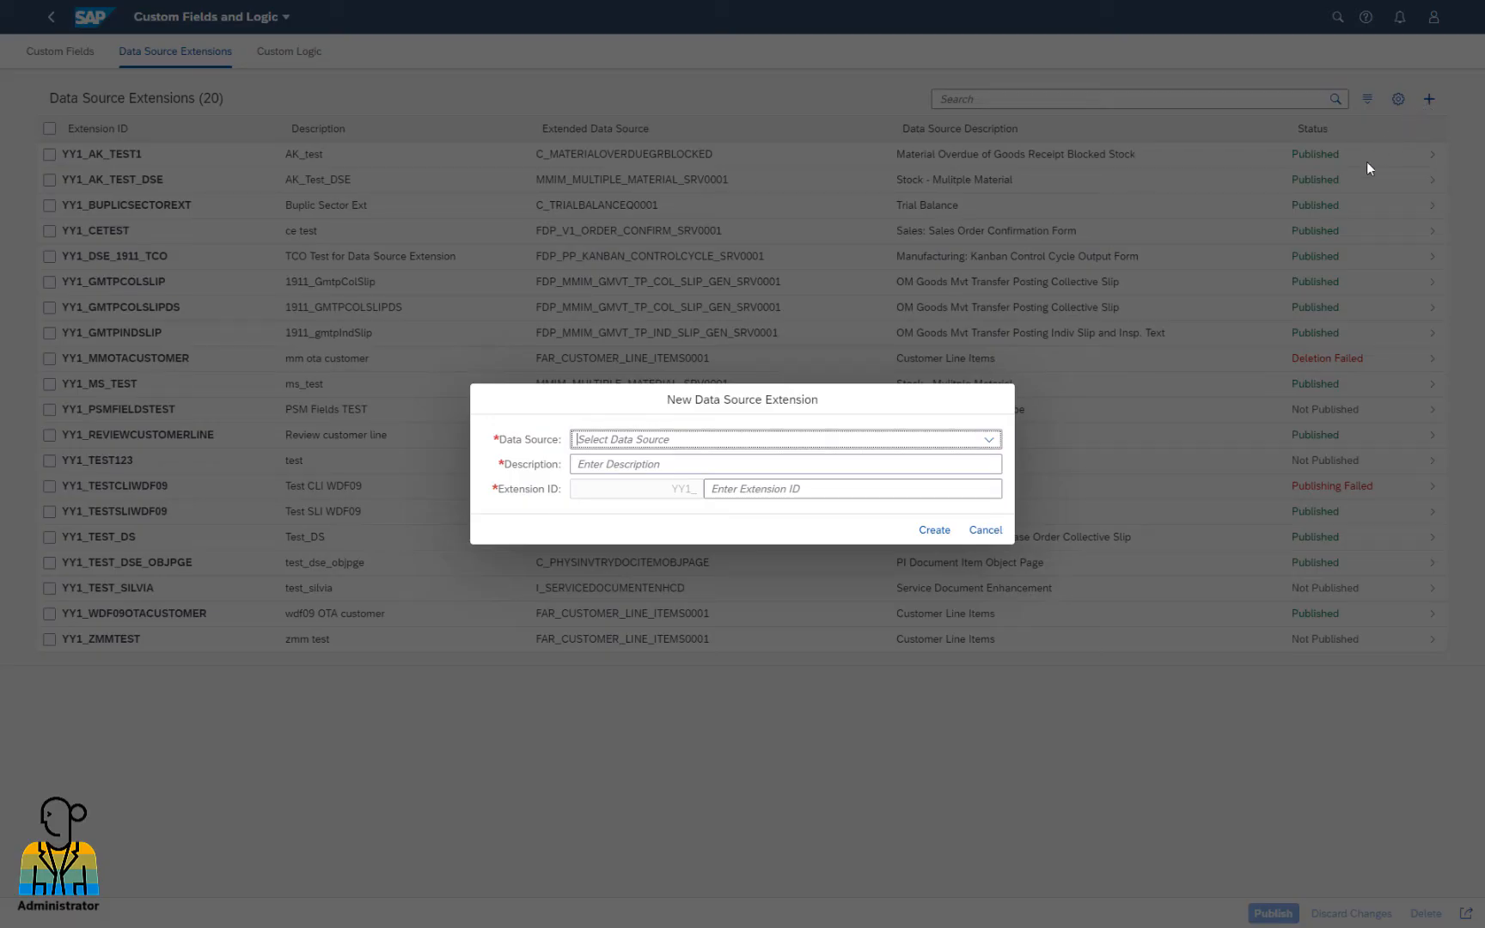
left_click(990, 440)
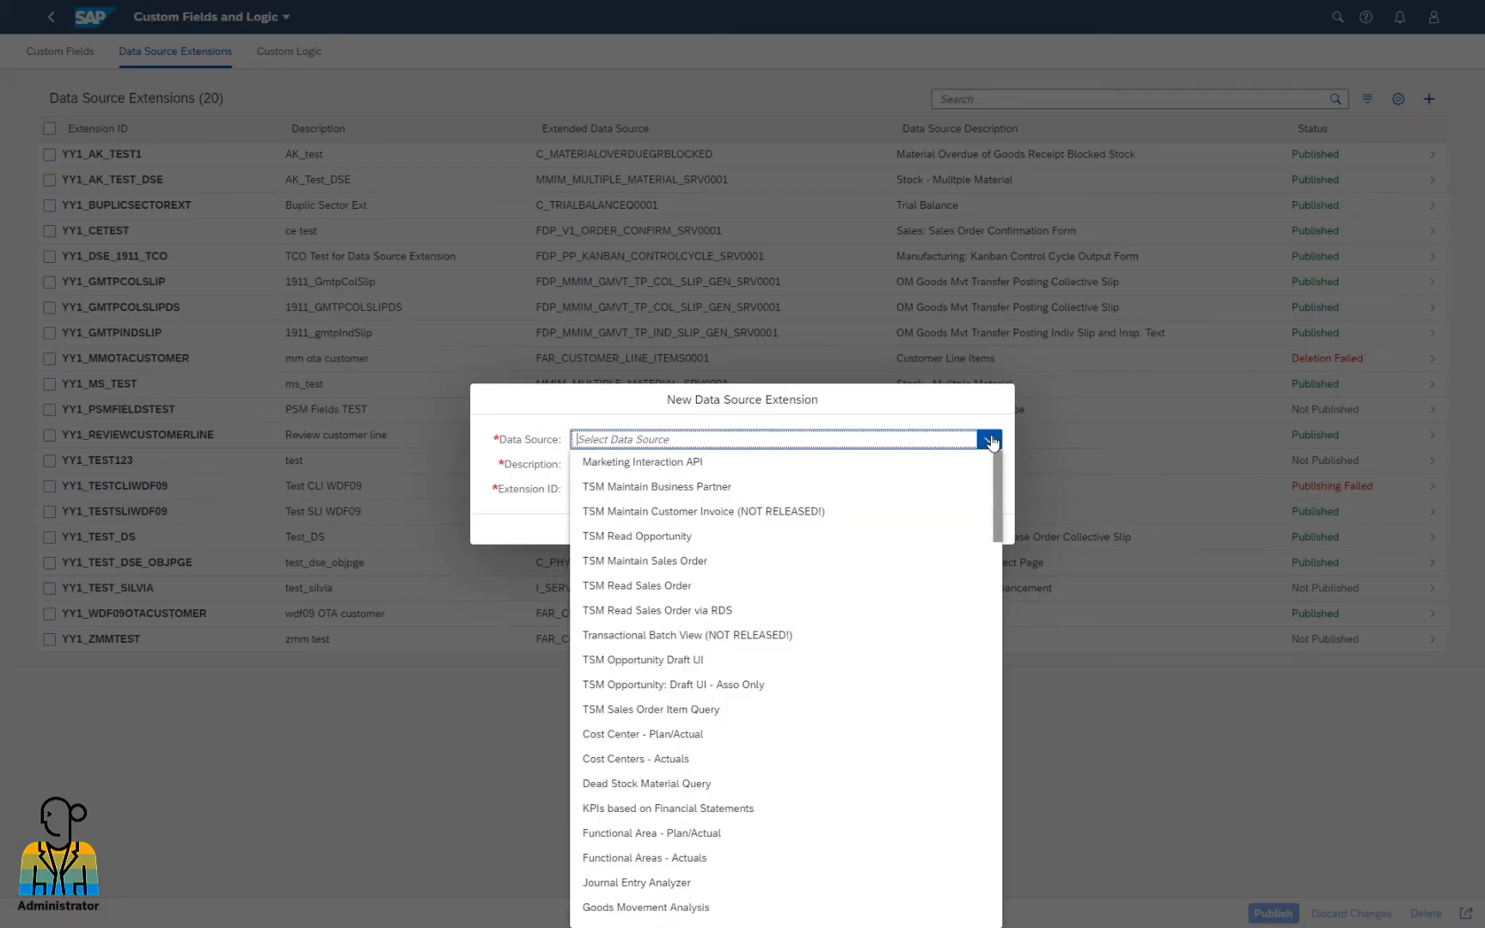
scroll(901, 544, "down", 10)
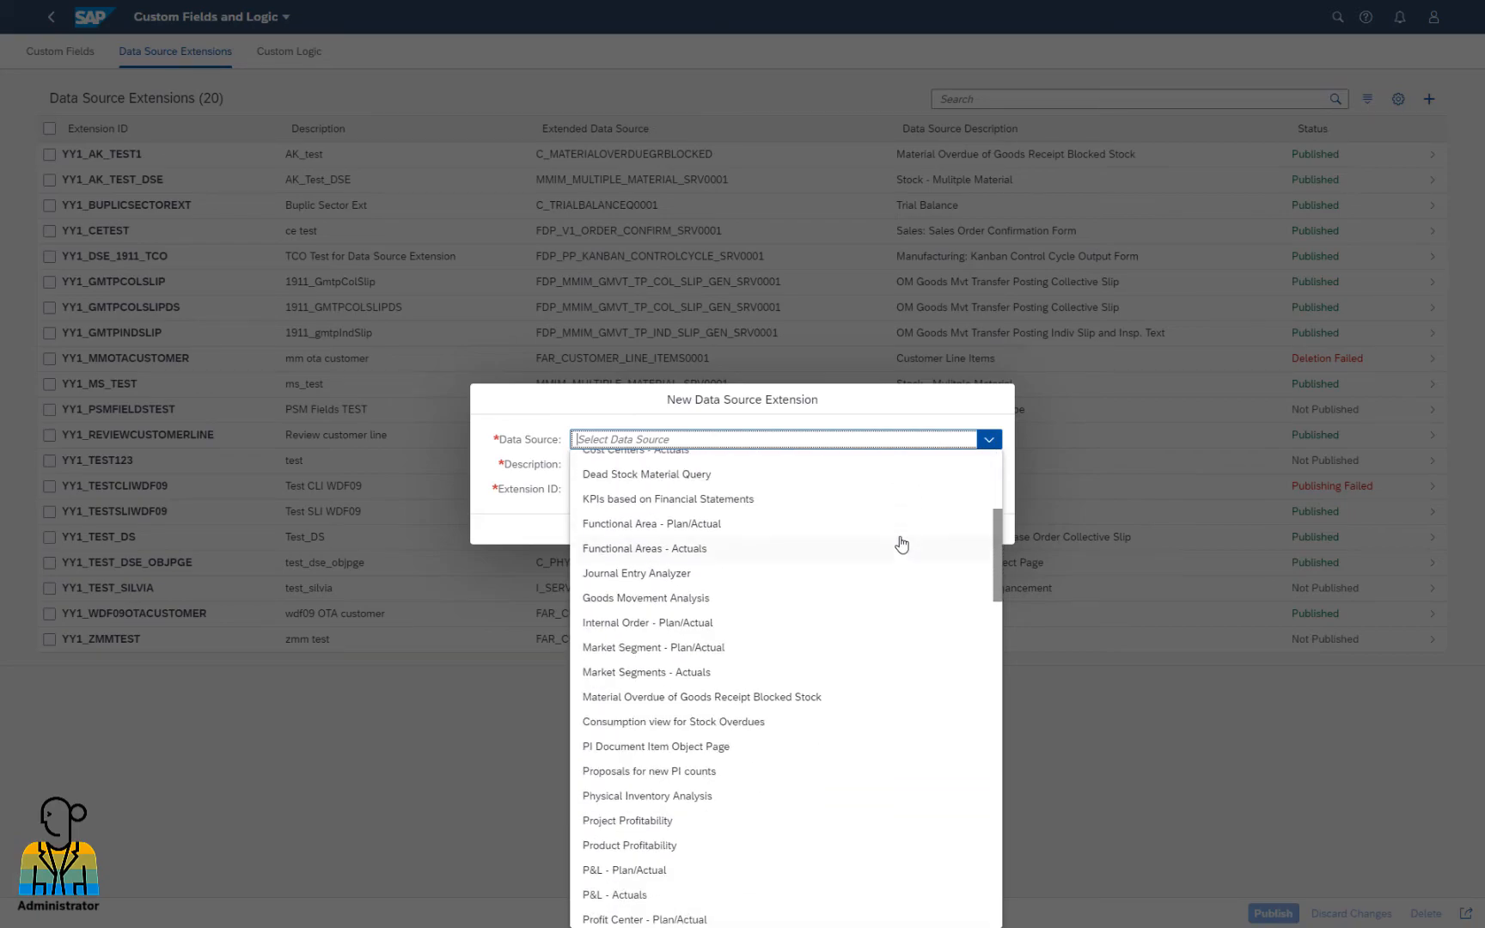
scroll(901, 543, "down", 5)
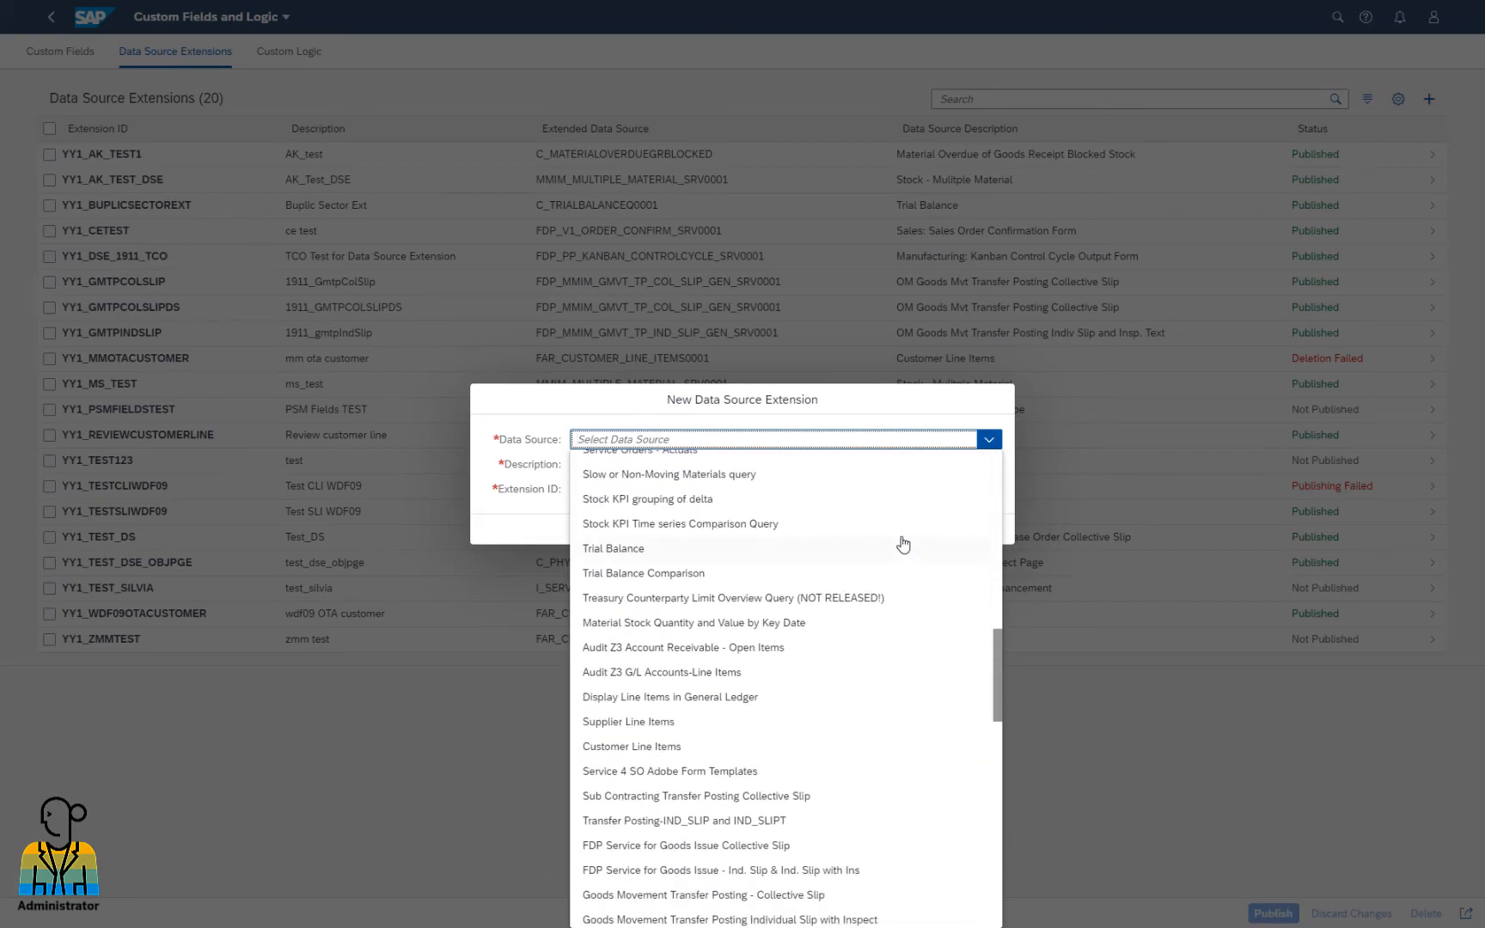
left_click(830, 670)
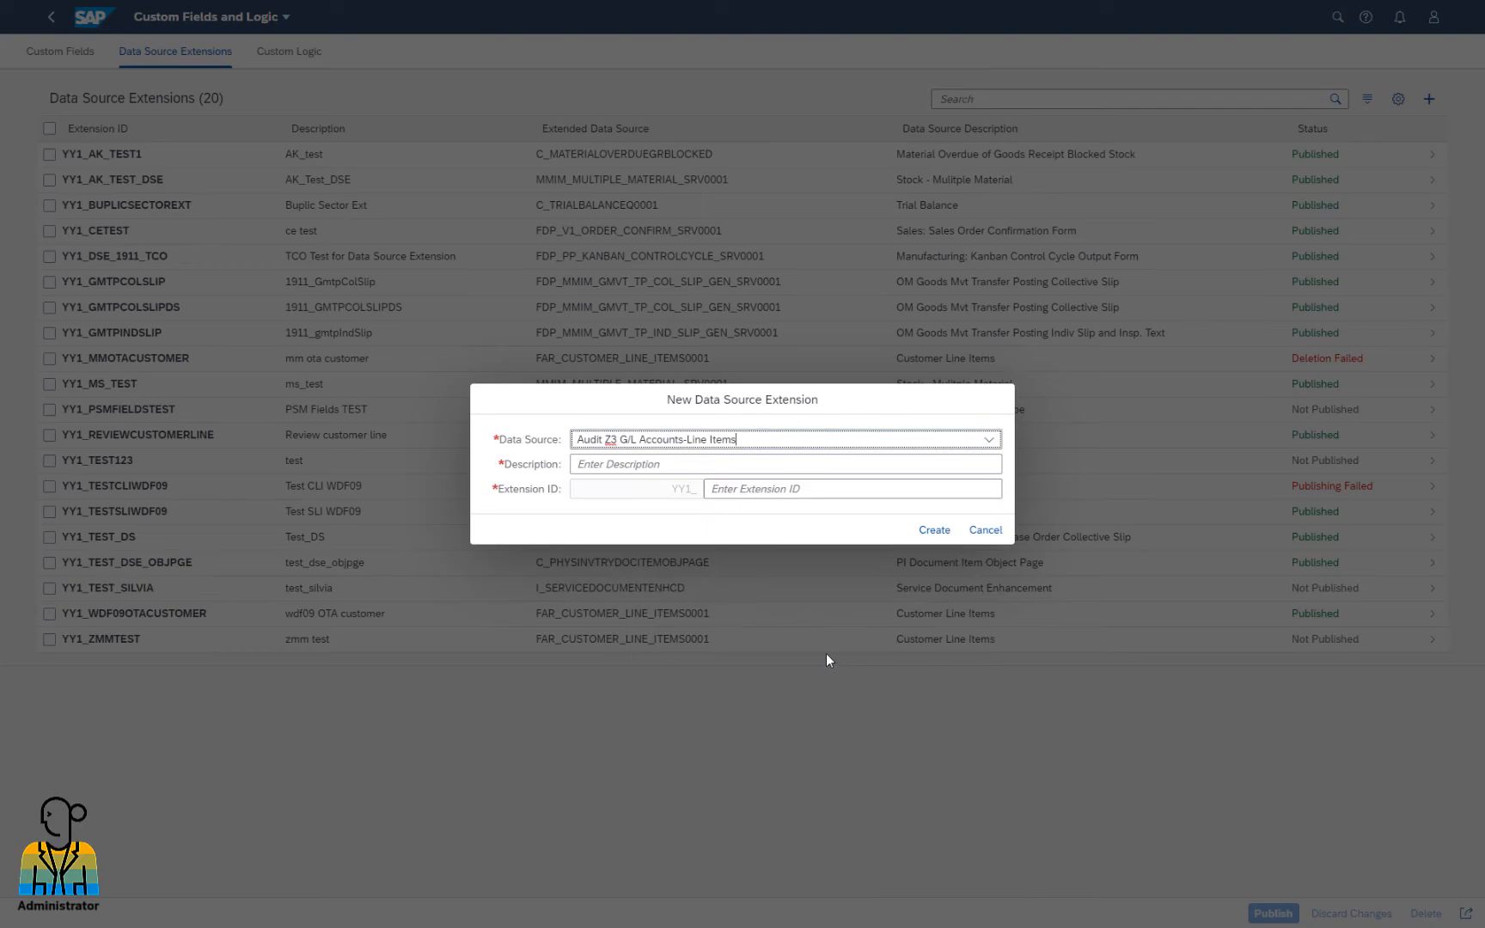
left_click(804, 466)
type("Cost Cen")
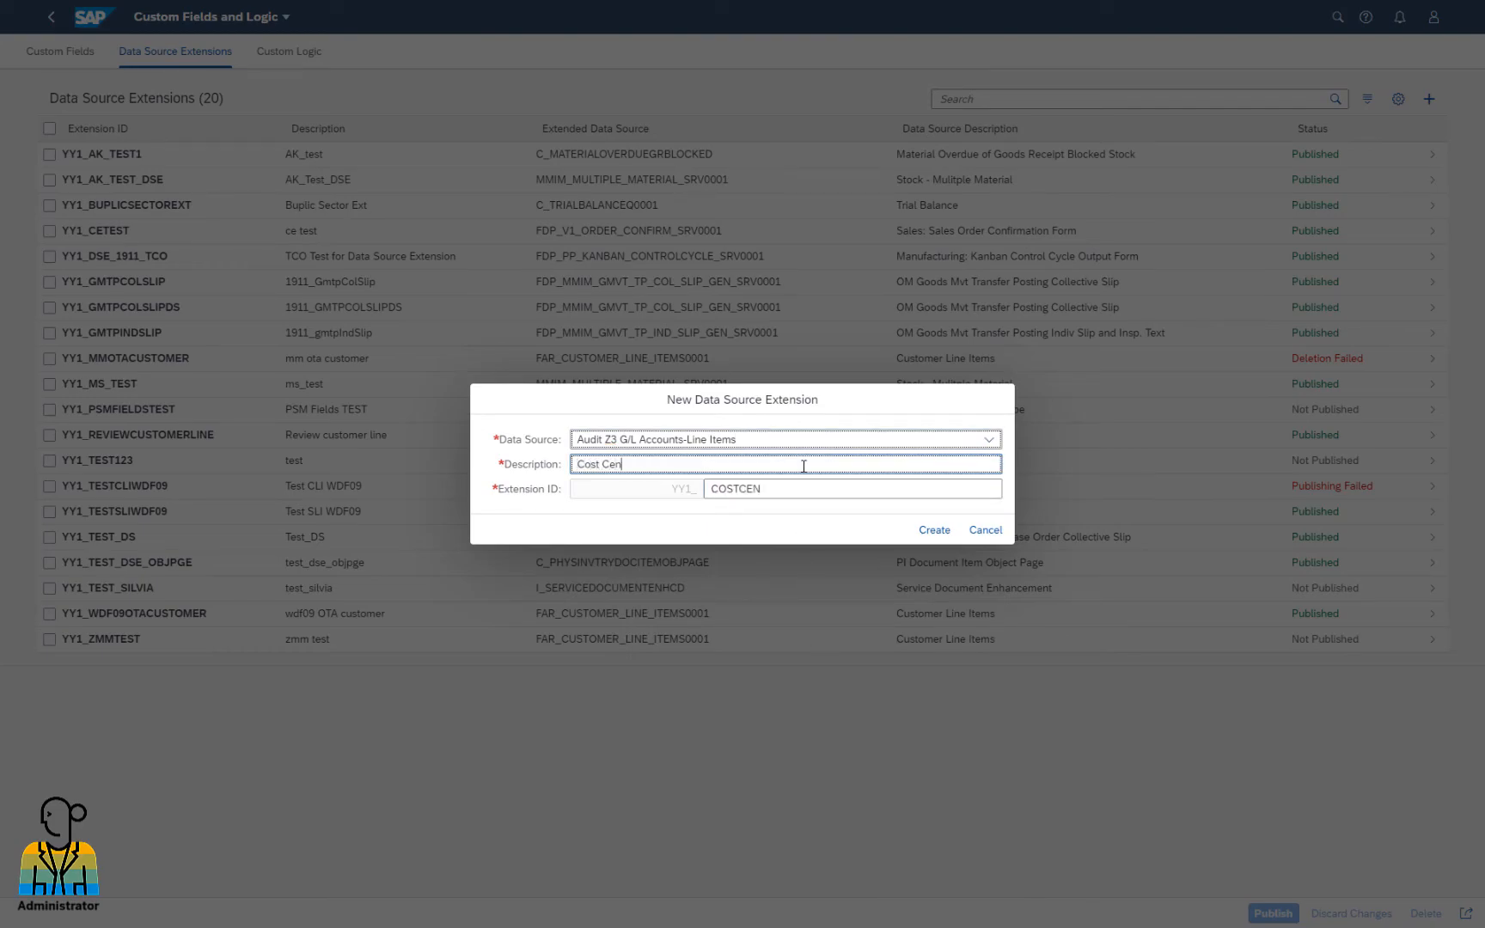
type("ter Text")
left_click(935, 529)
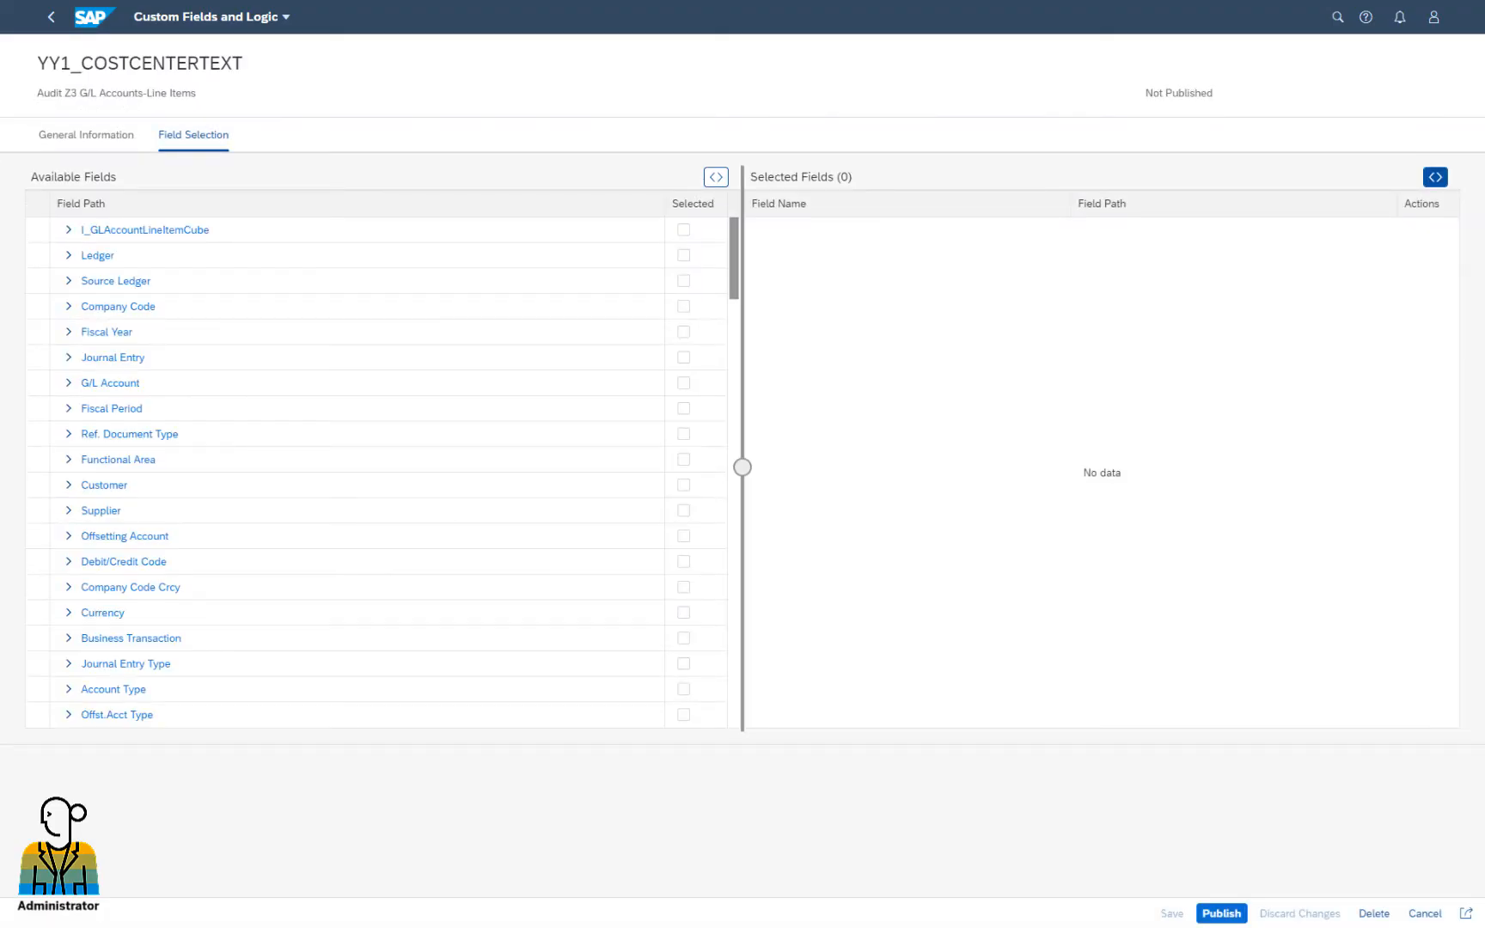
Tick Cost Center Name under Cost Center > Cost Center Text, then save and publish
left_click_drag(735, 299, 758, 720)
left_click(69, 282)
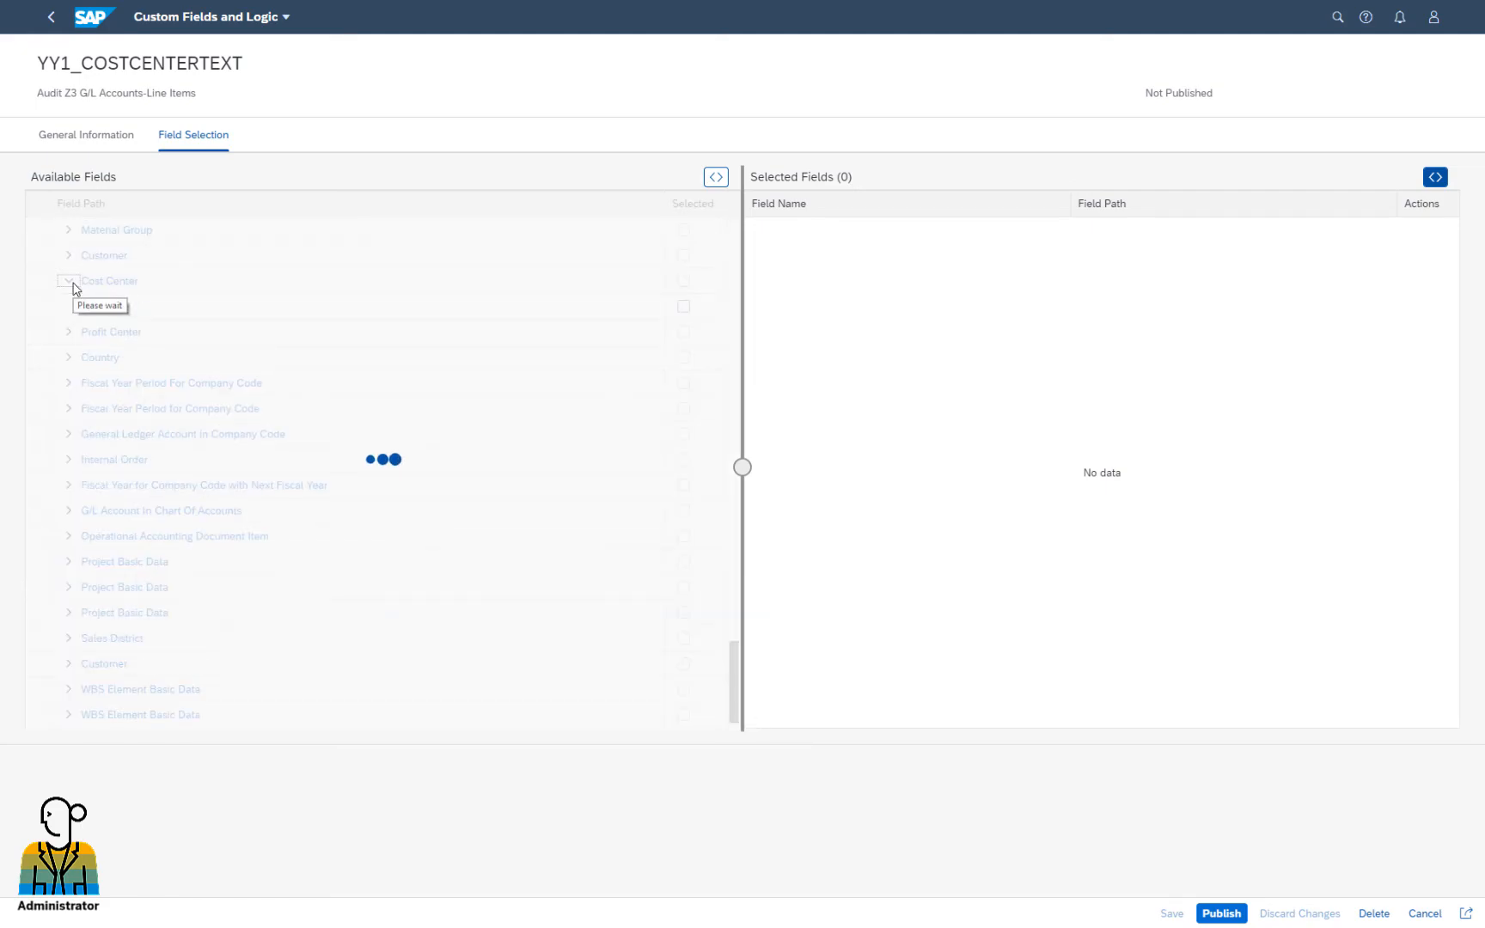
scroll(120, 404, "down", 15)
left_click(82, 535)
scroll(264, 544, "down", 2)
left_click(684, 536)
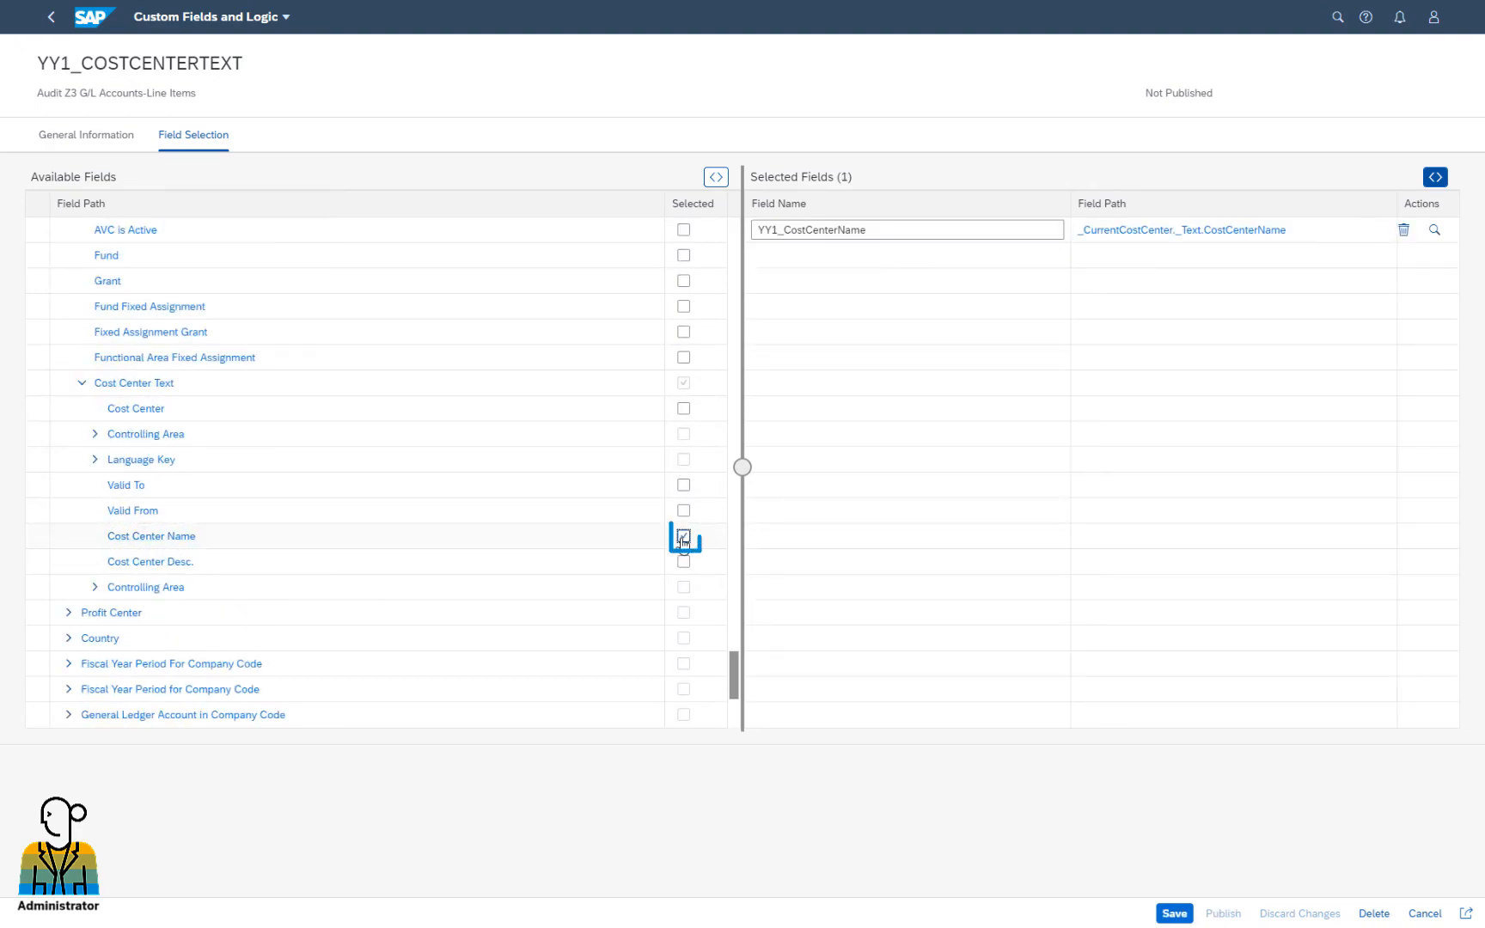
left_click(1176, 913)
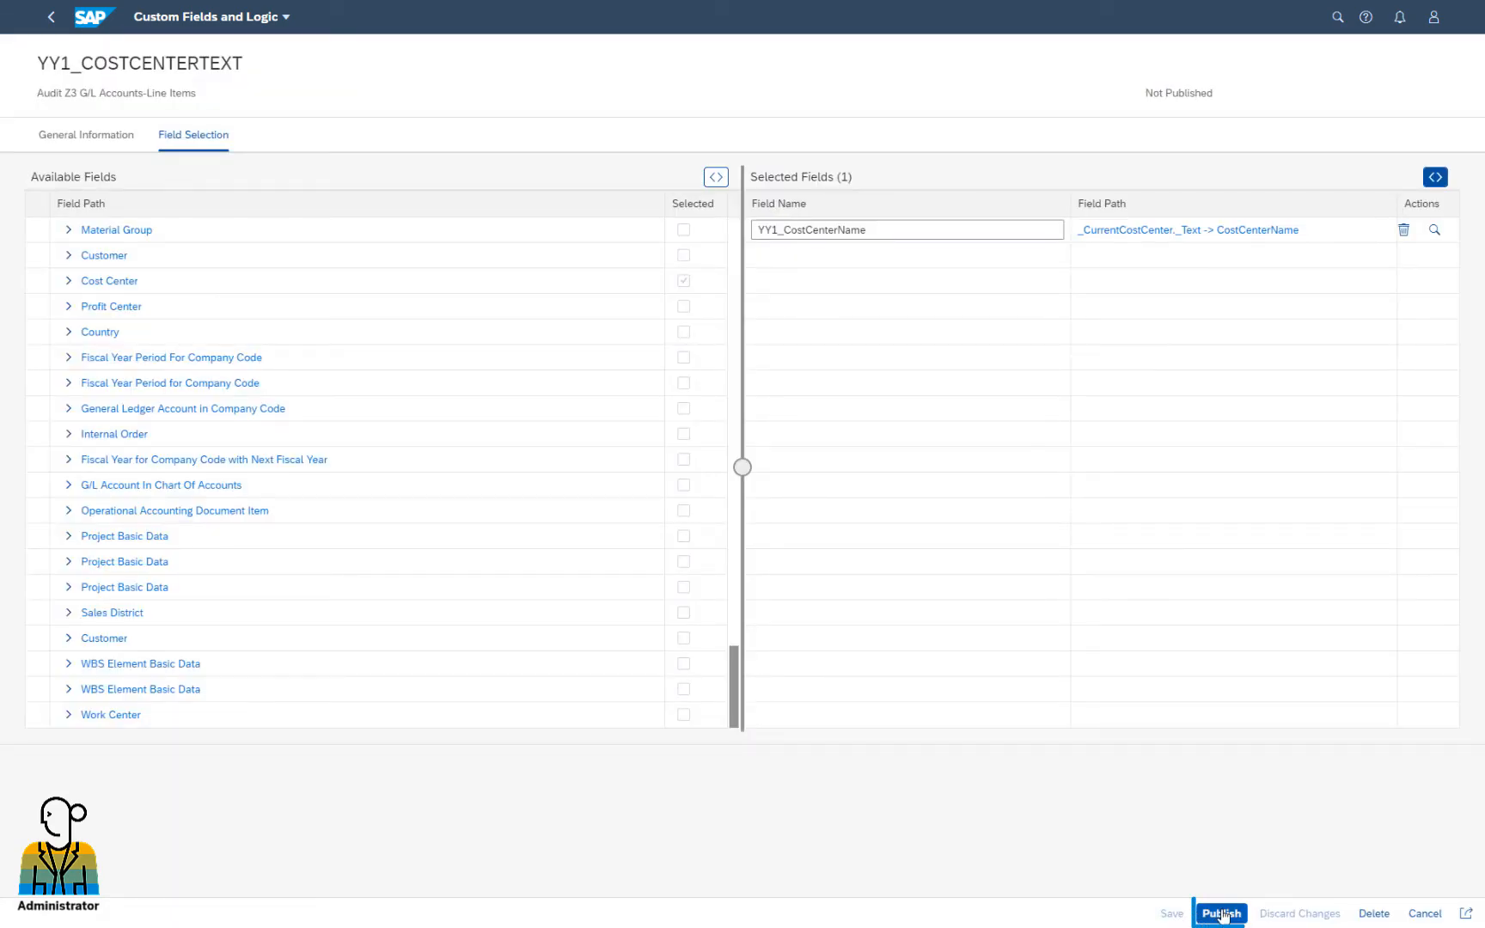
left_click(1221, 914)
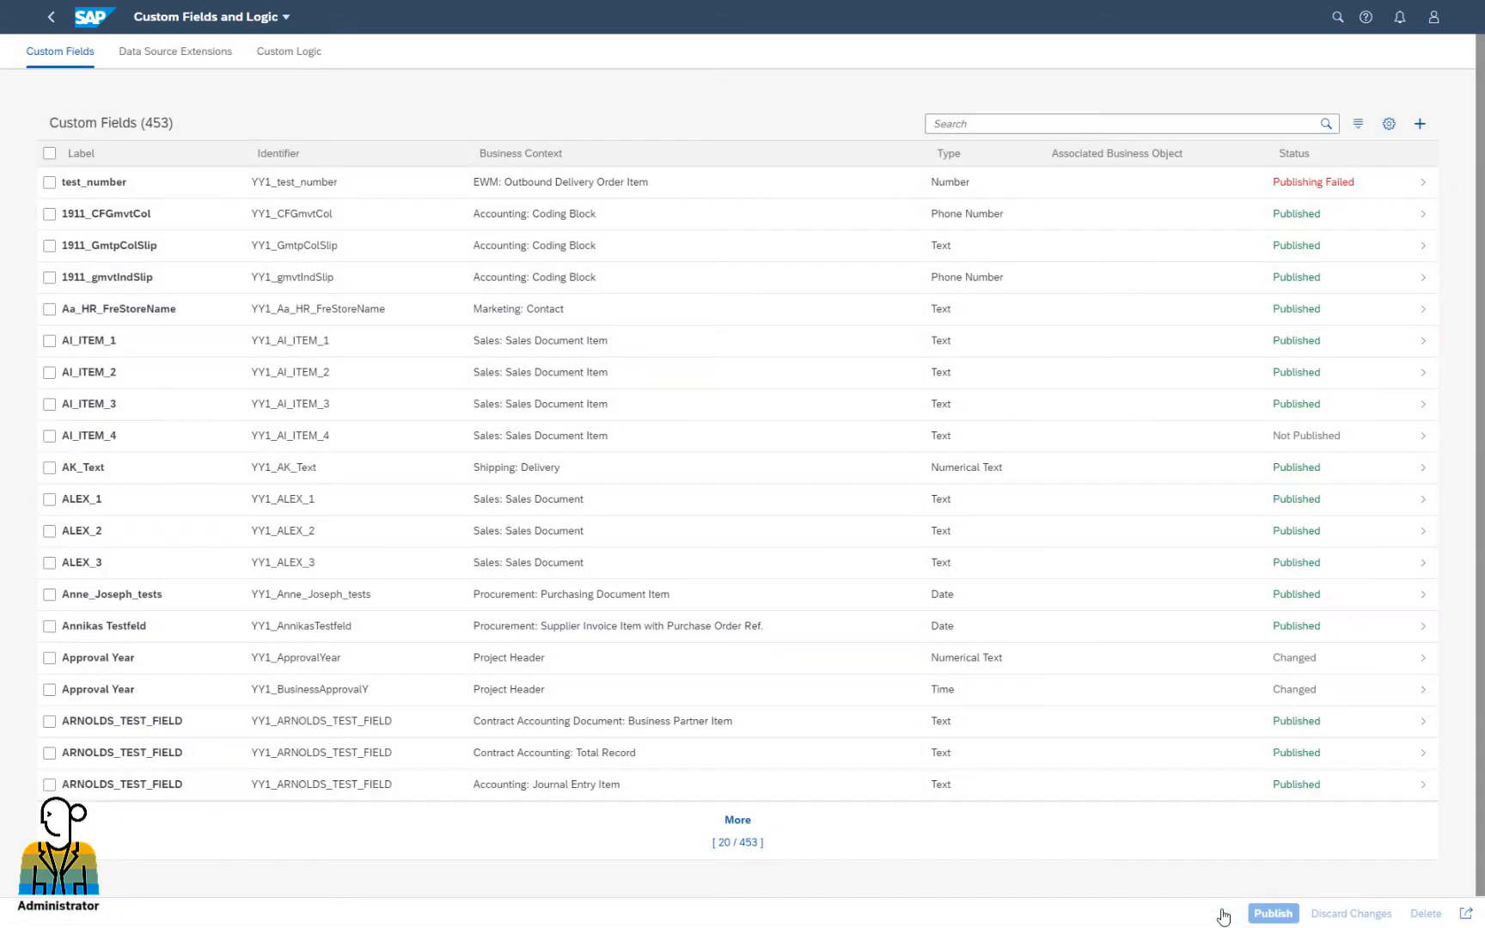
Filter report definitions by YY1_DE_AUDIT_Z3_EXT and open the matching definition
left_click(182, 57)
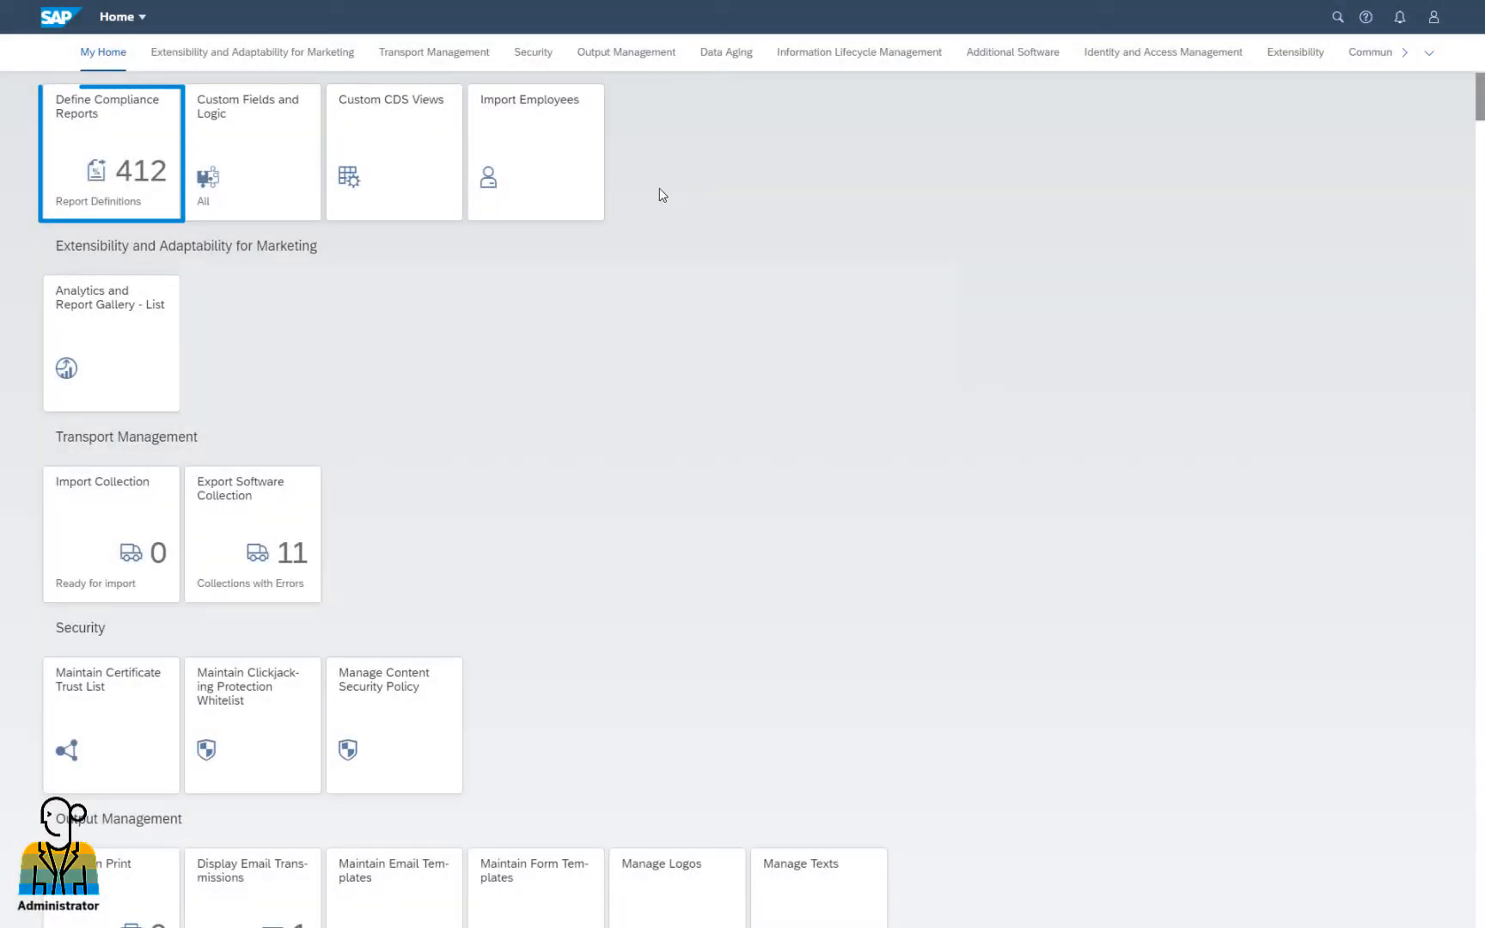
left_click(150, 166)
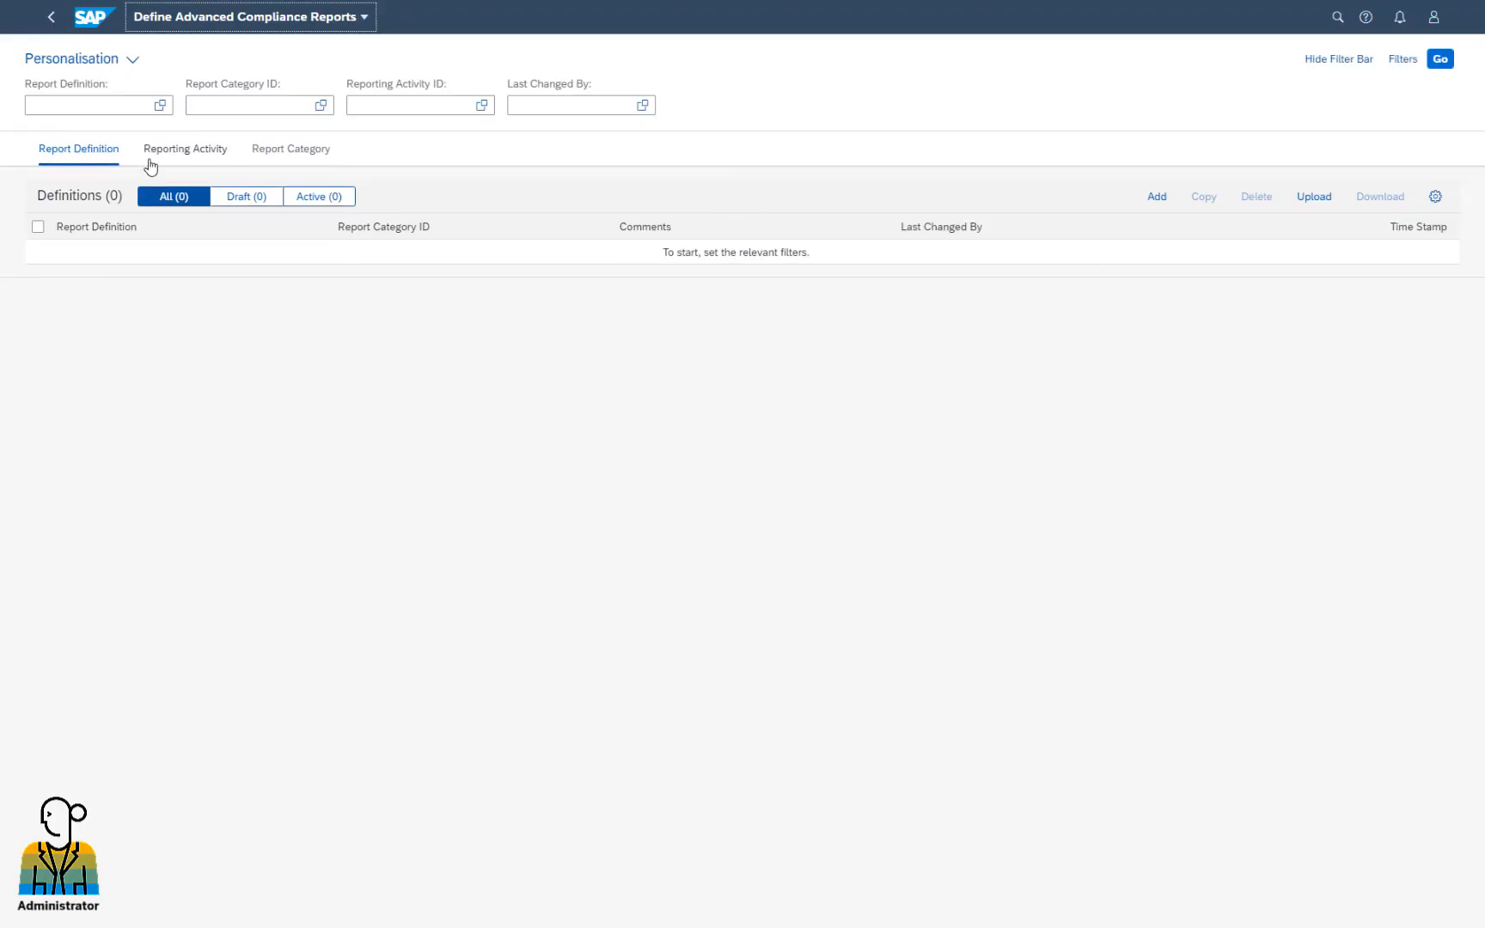
left_click(127, 105)
type("YY1_DE_AUDIT_Z3_EXT")
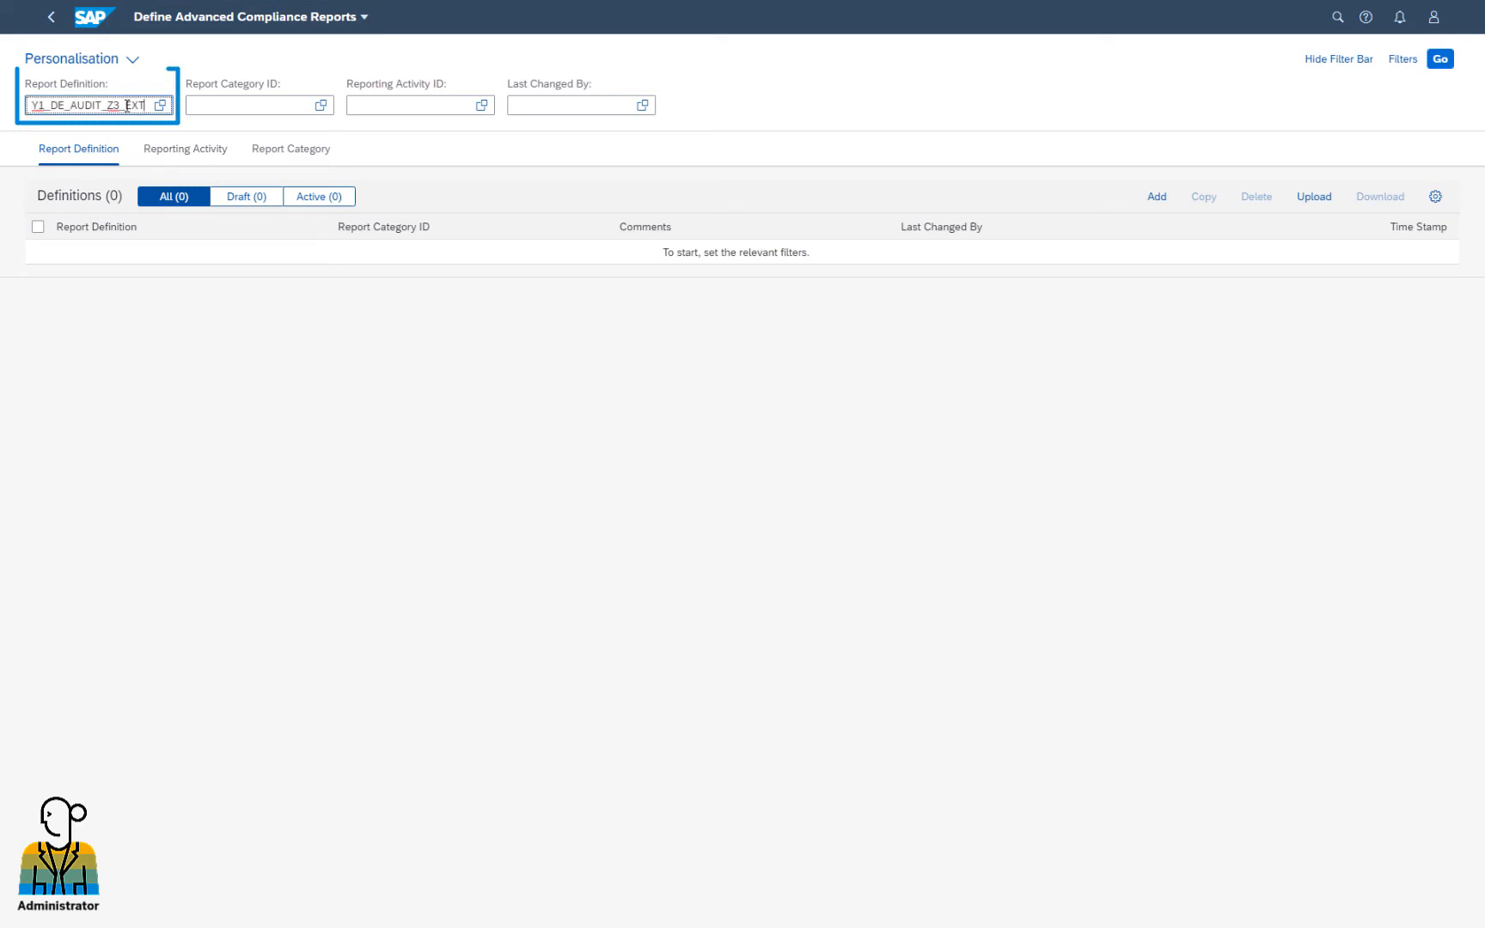
left_click(121, 157)
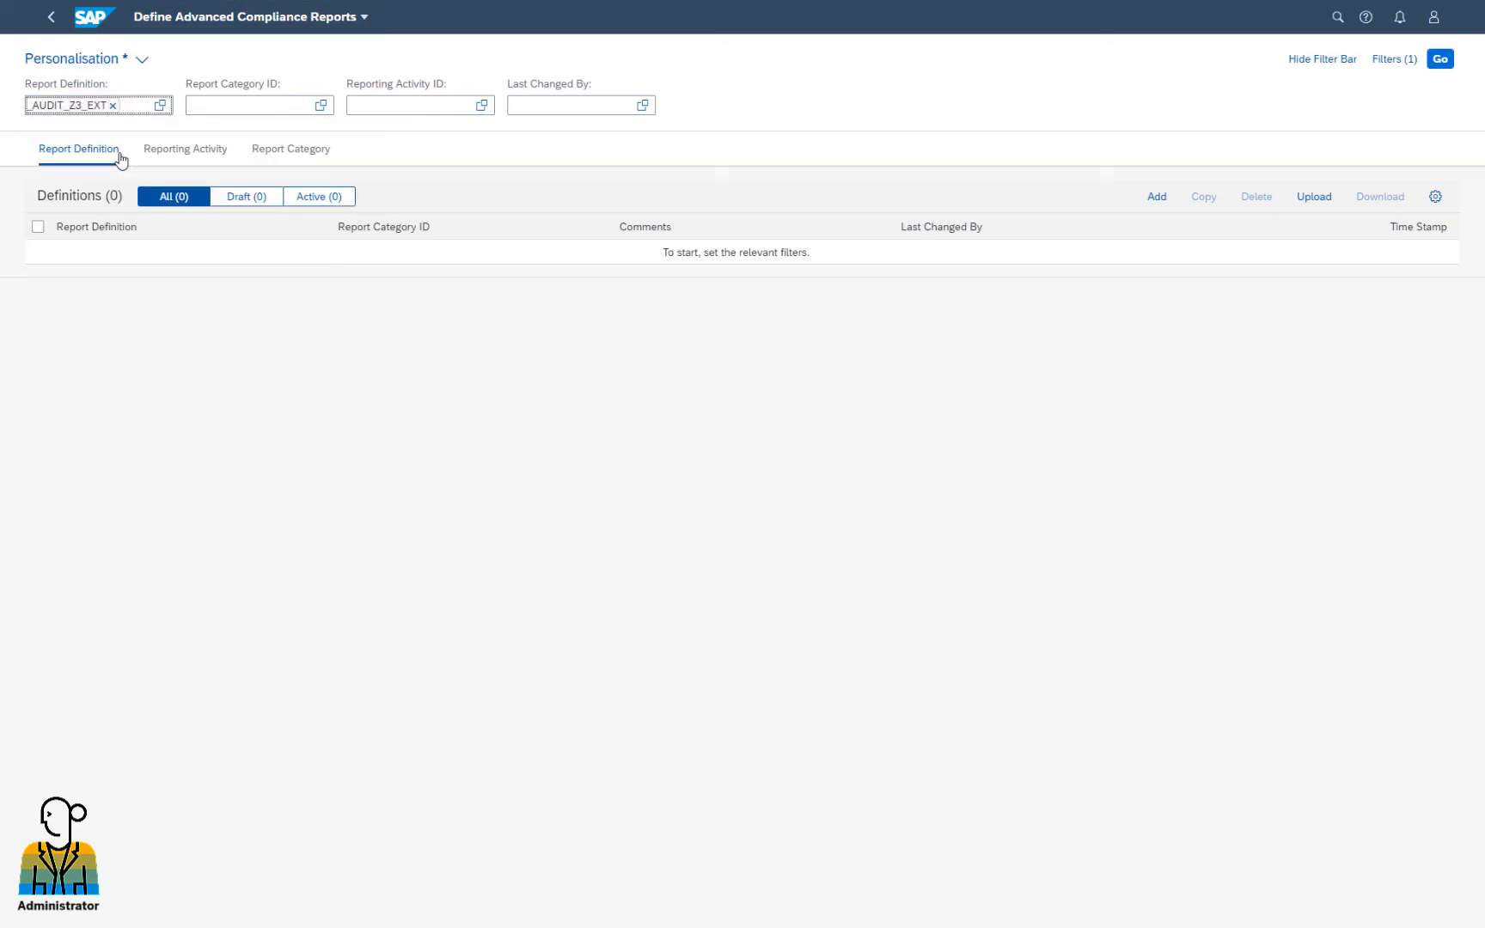
left_click(1439, 60)
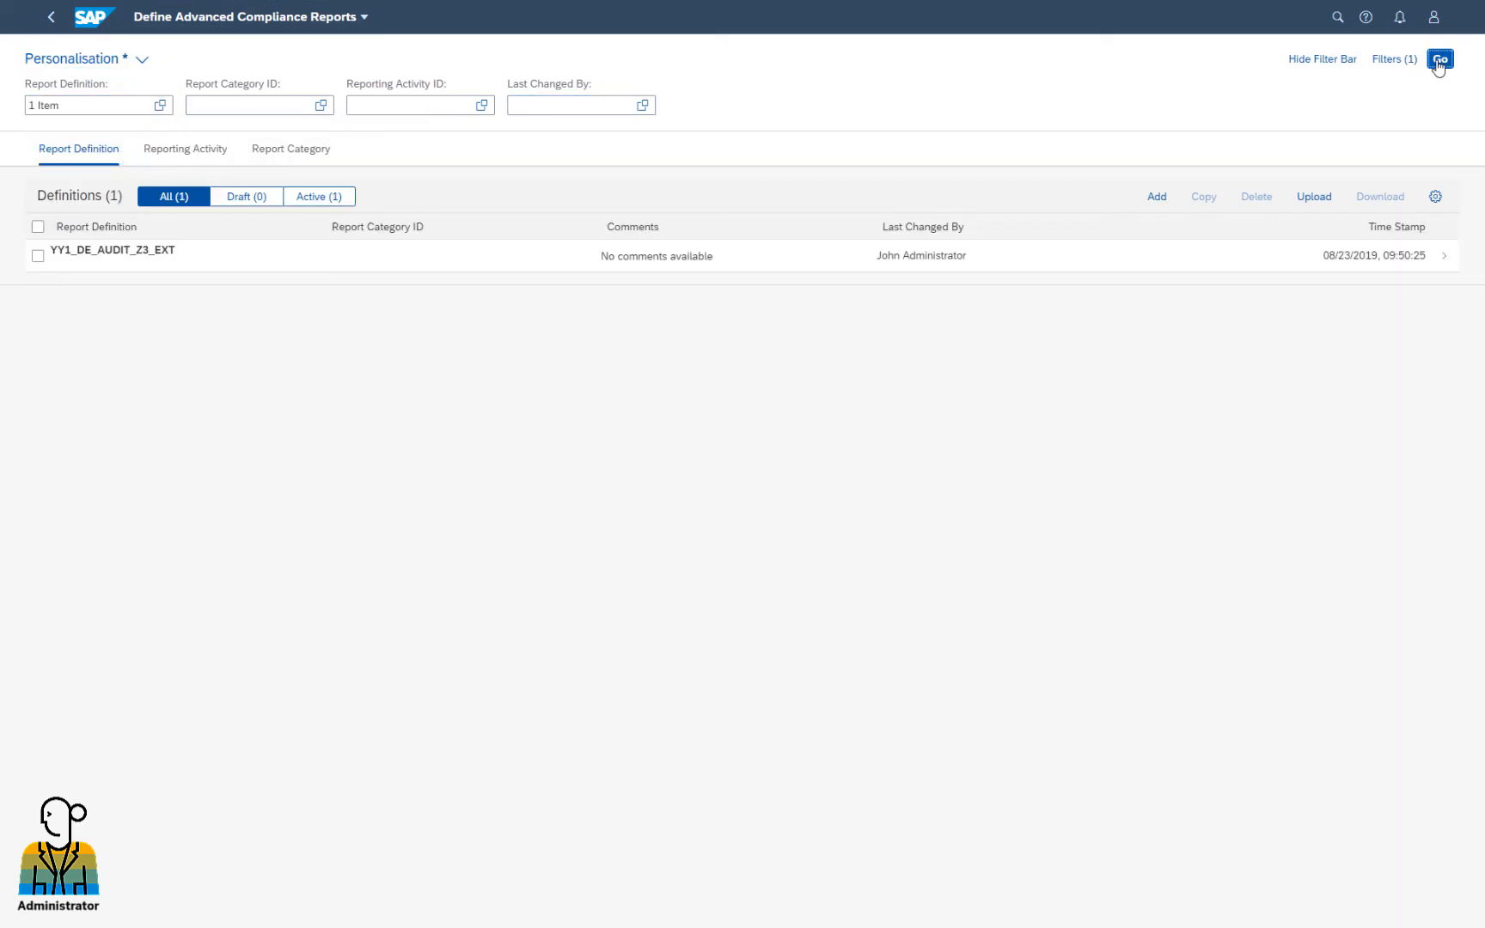
left_click(137, 253)
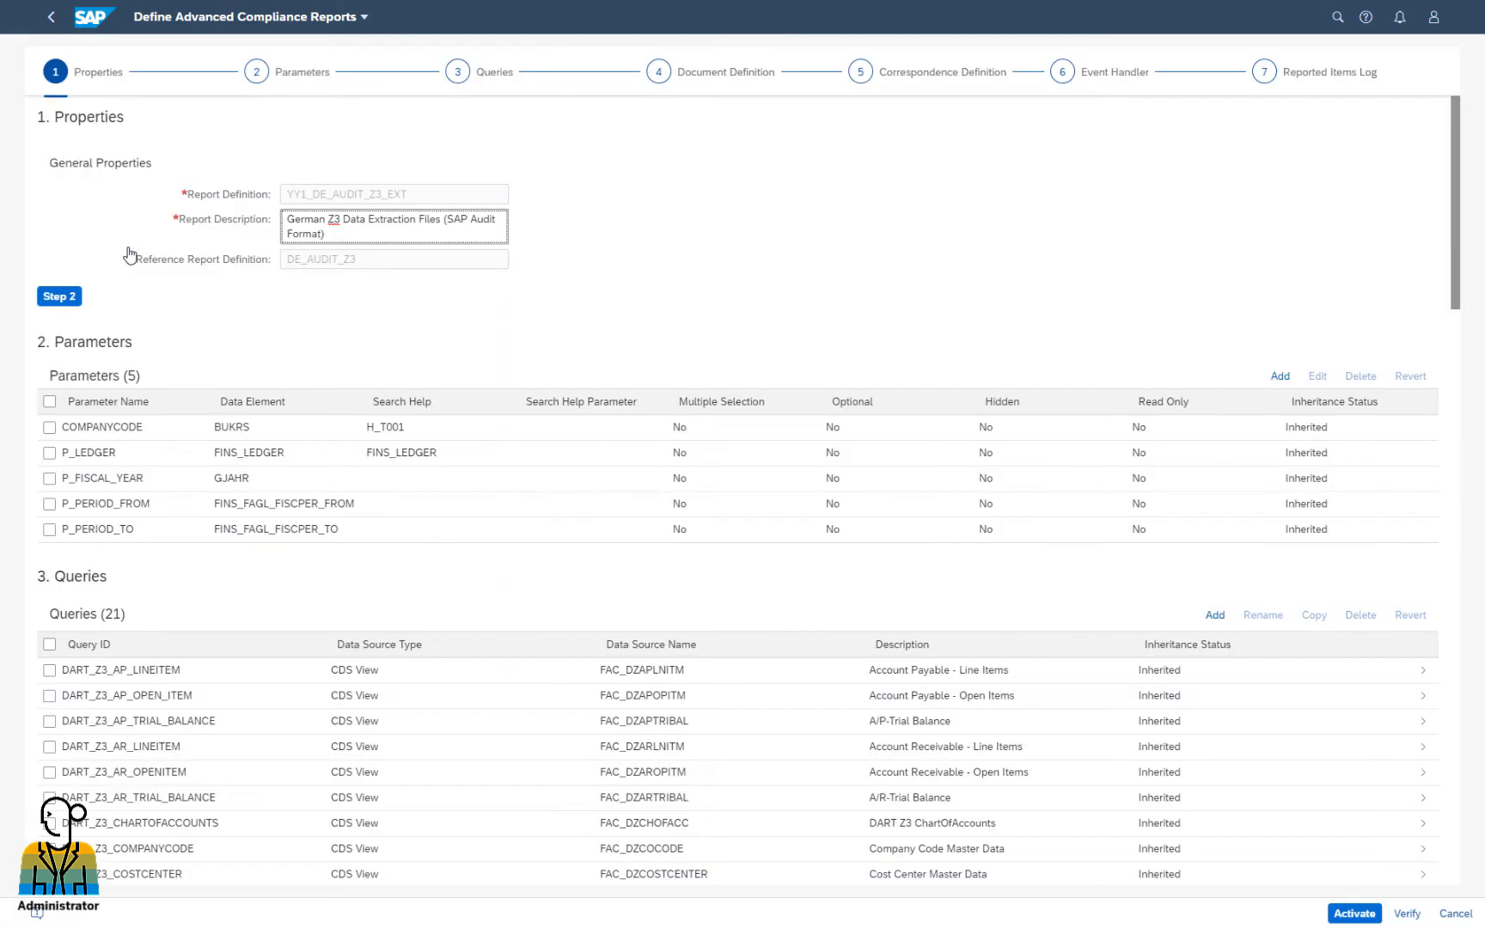
Tick YY1_COSTCENTERNAME in DART_Z3_02_GL_LINEITEM's columns, accepting the mapping reset and saved schema
left_click(658, 74)
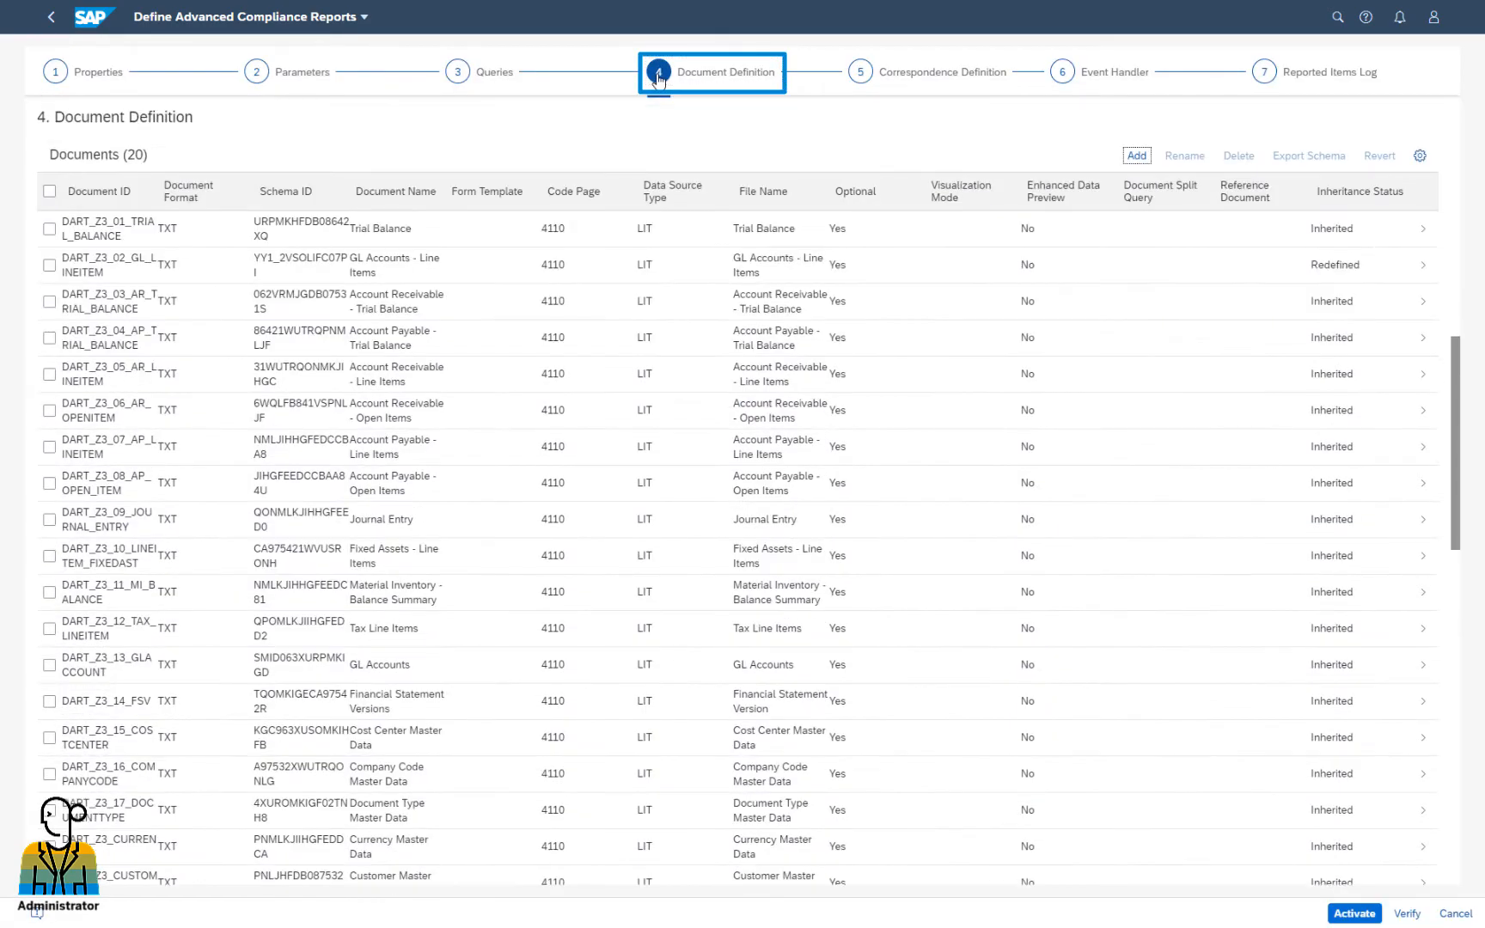
left_click(599, 272)
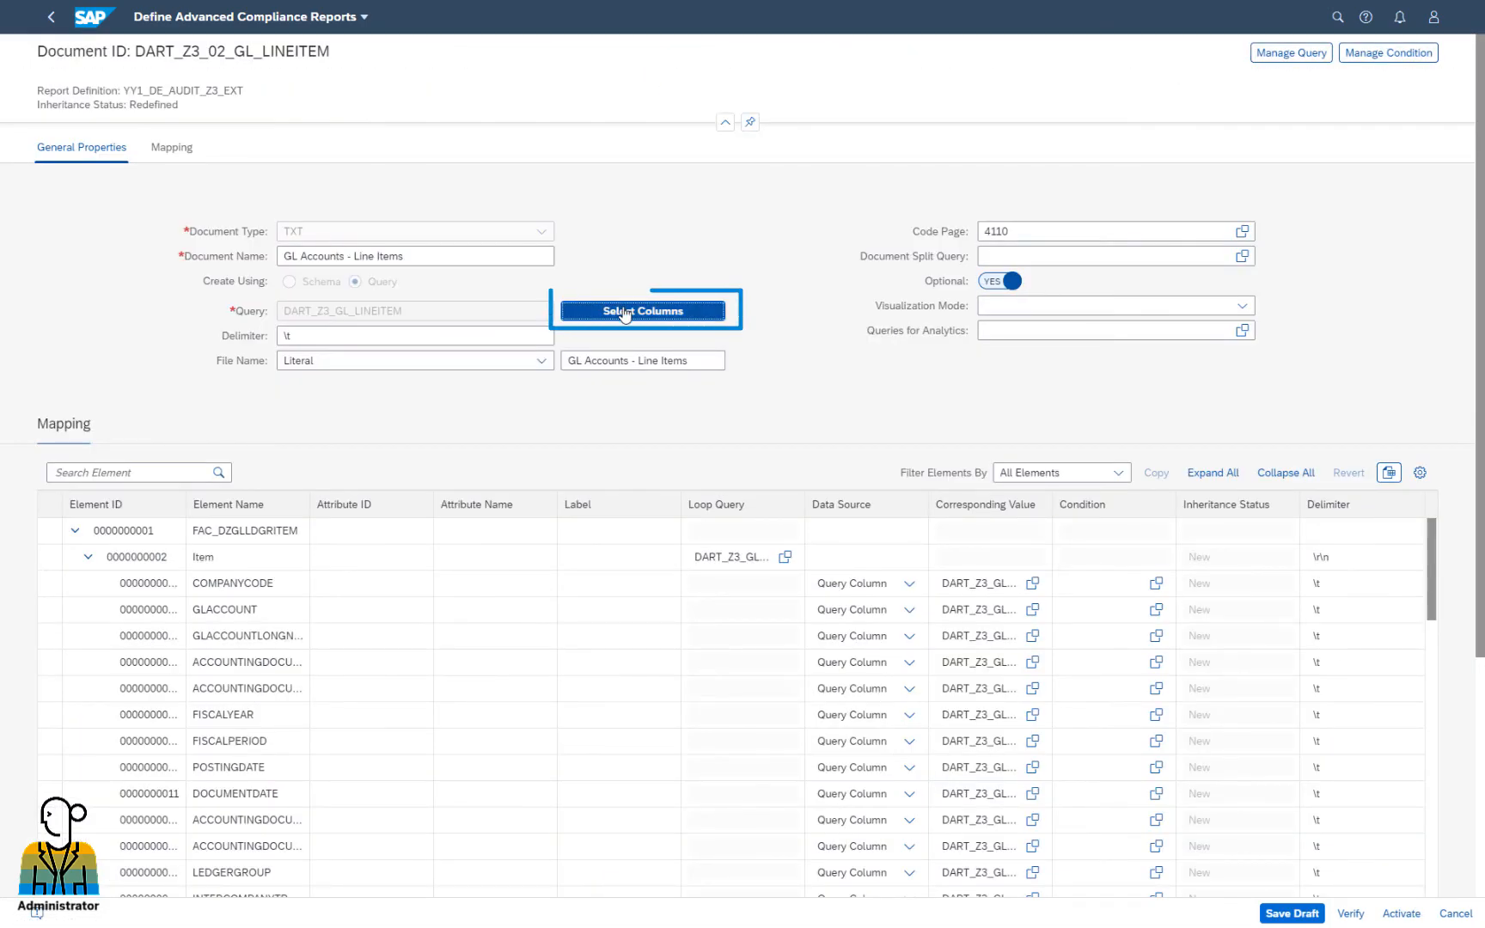
left_click(625, 313)
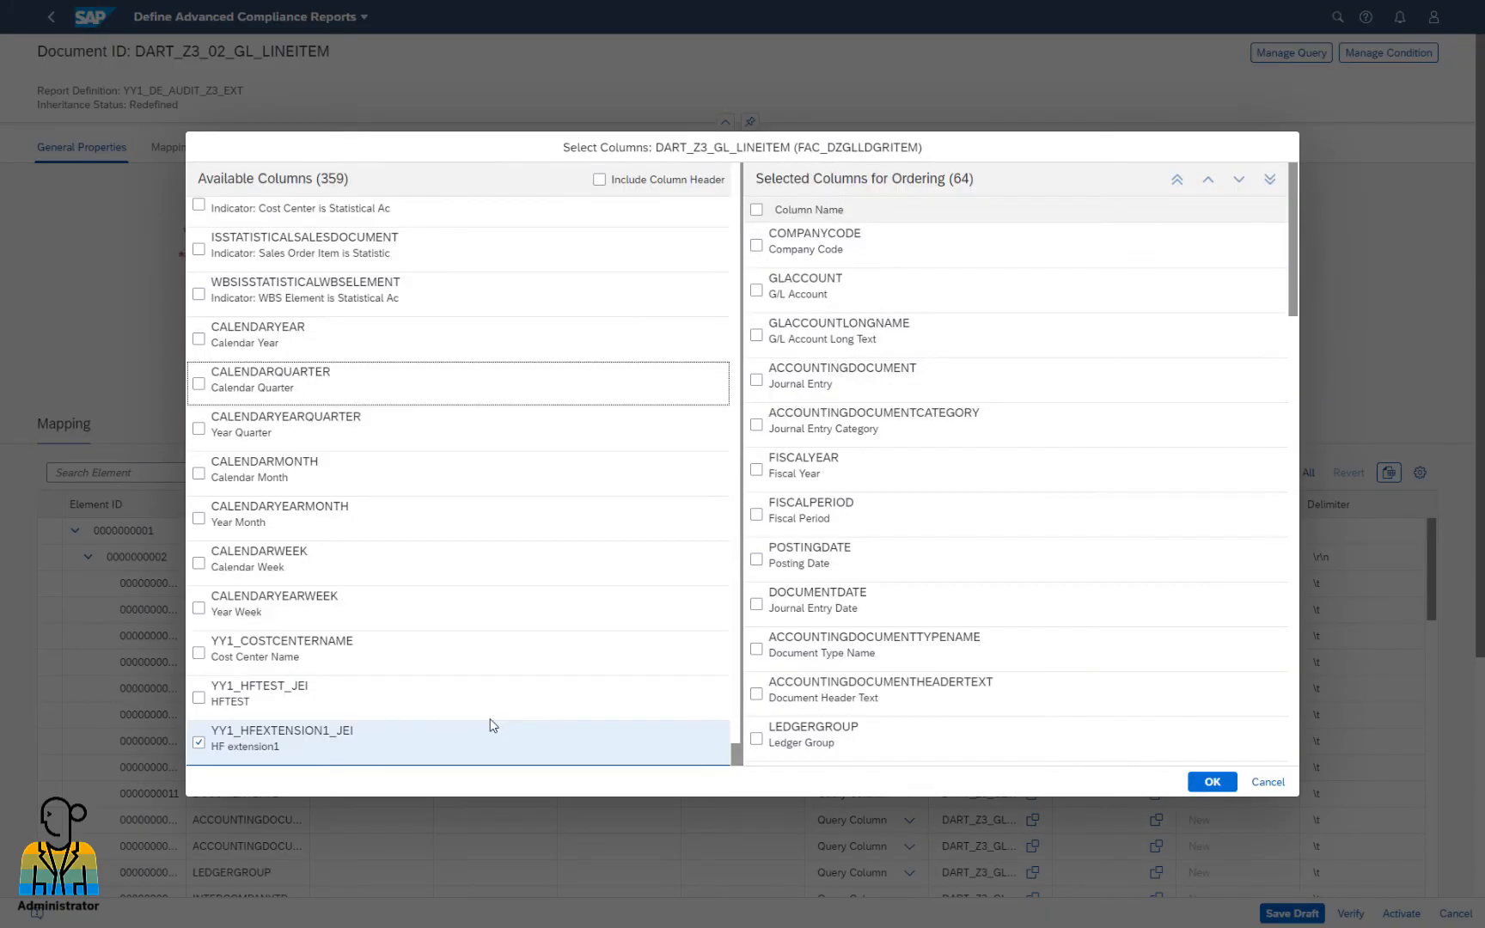
left_click(198, 653)
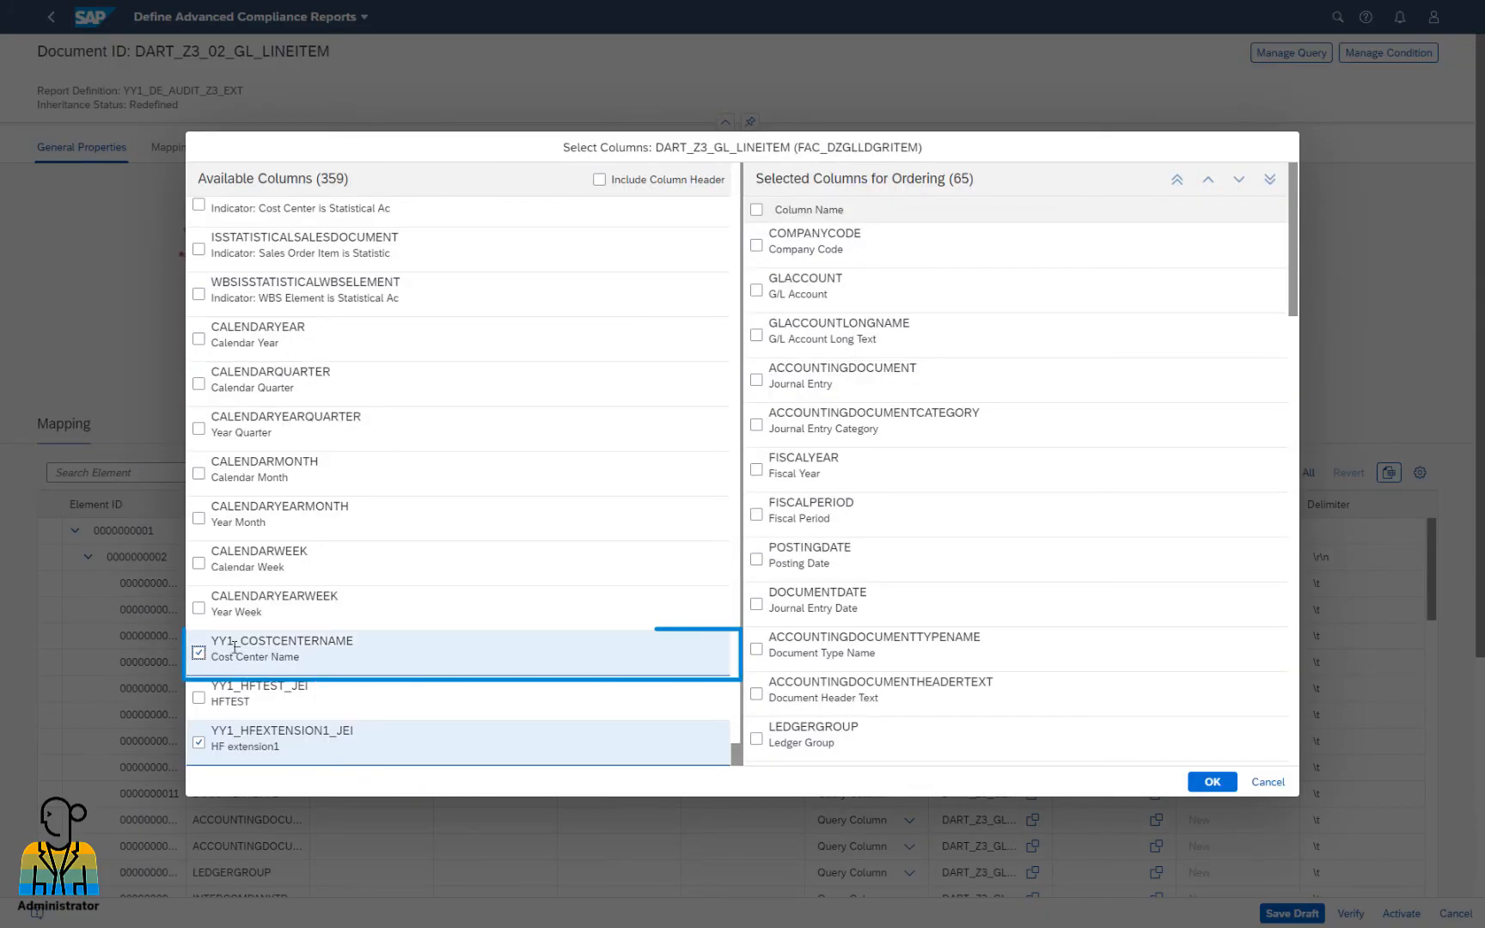
left_click(1212, 782)
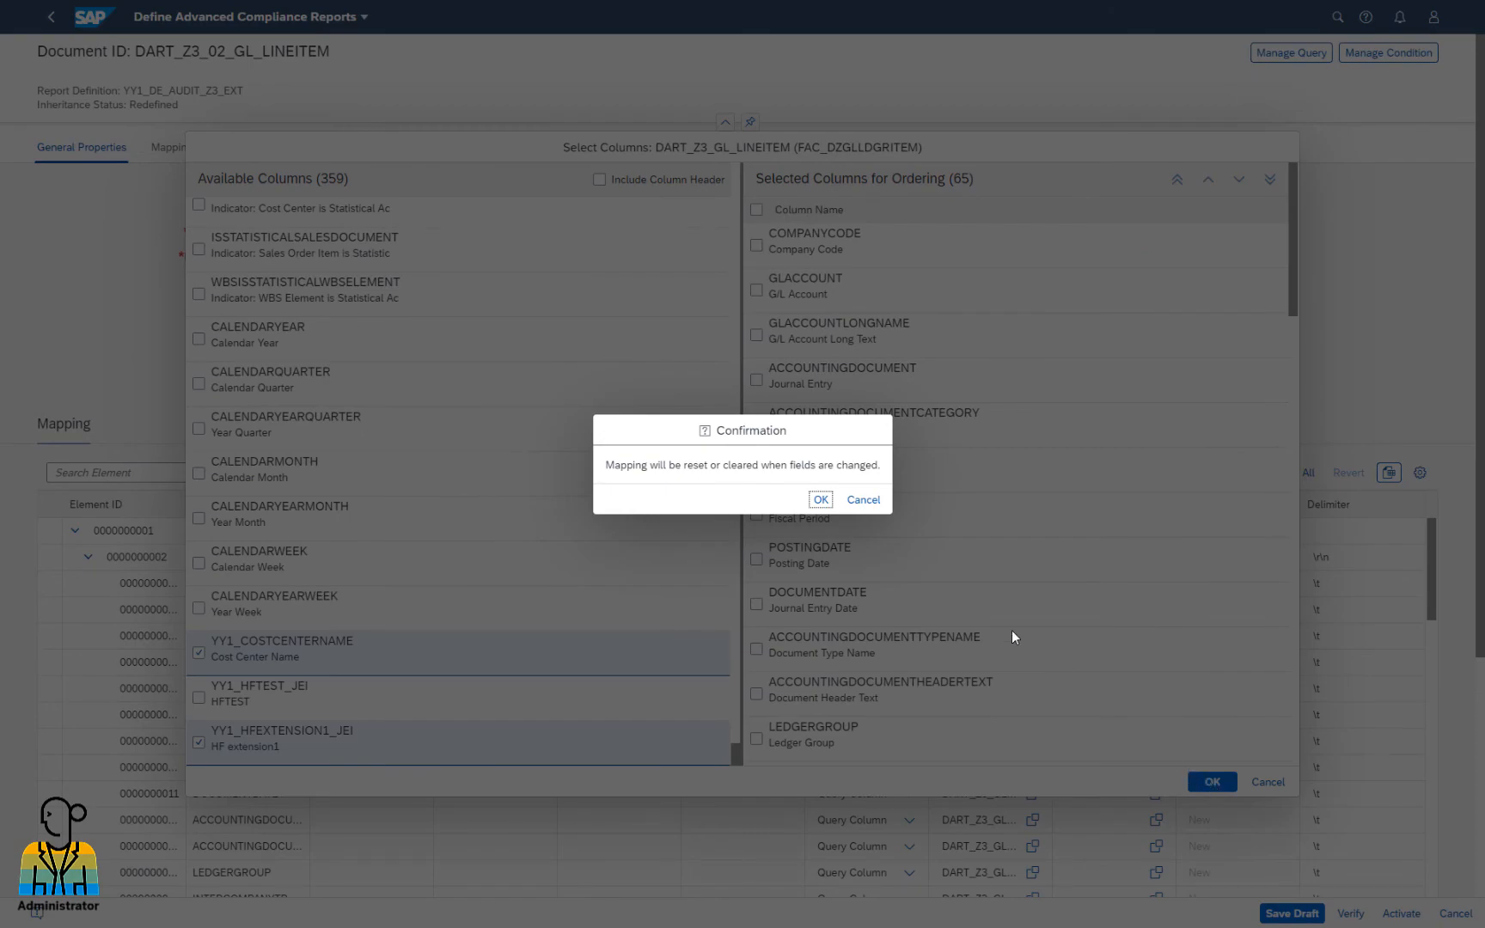
left_click(822, 502)
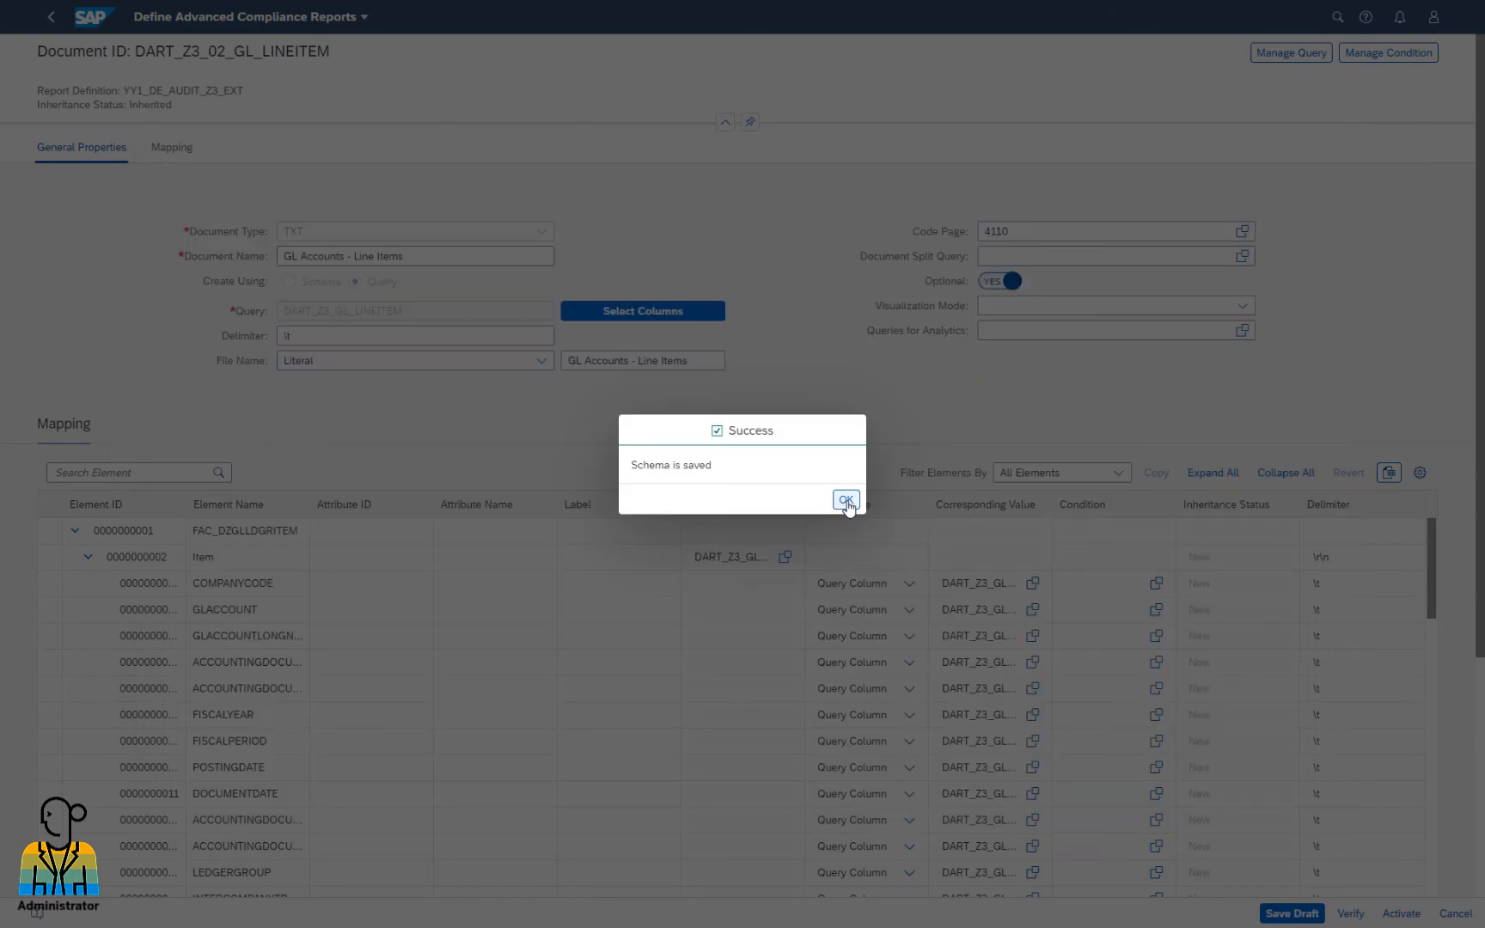
left_click(847, 501)
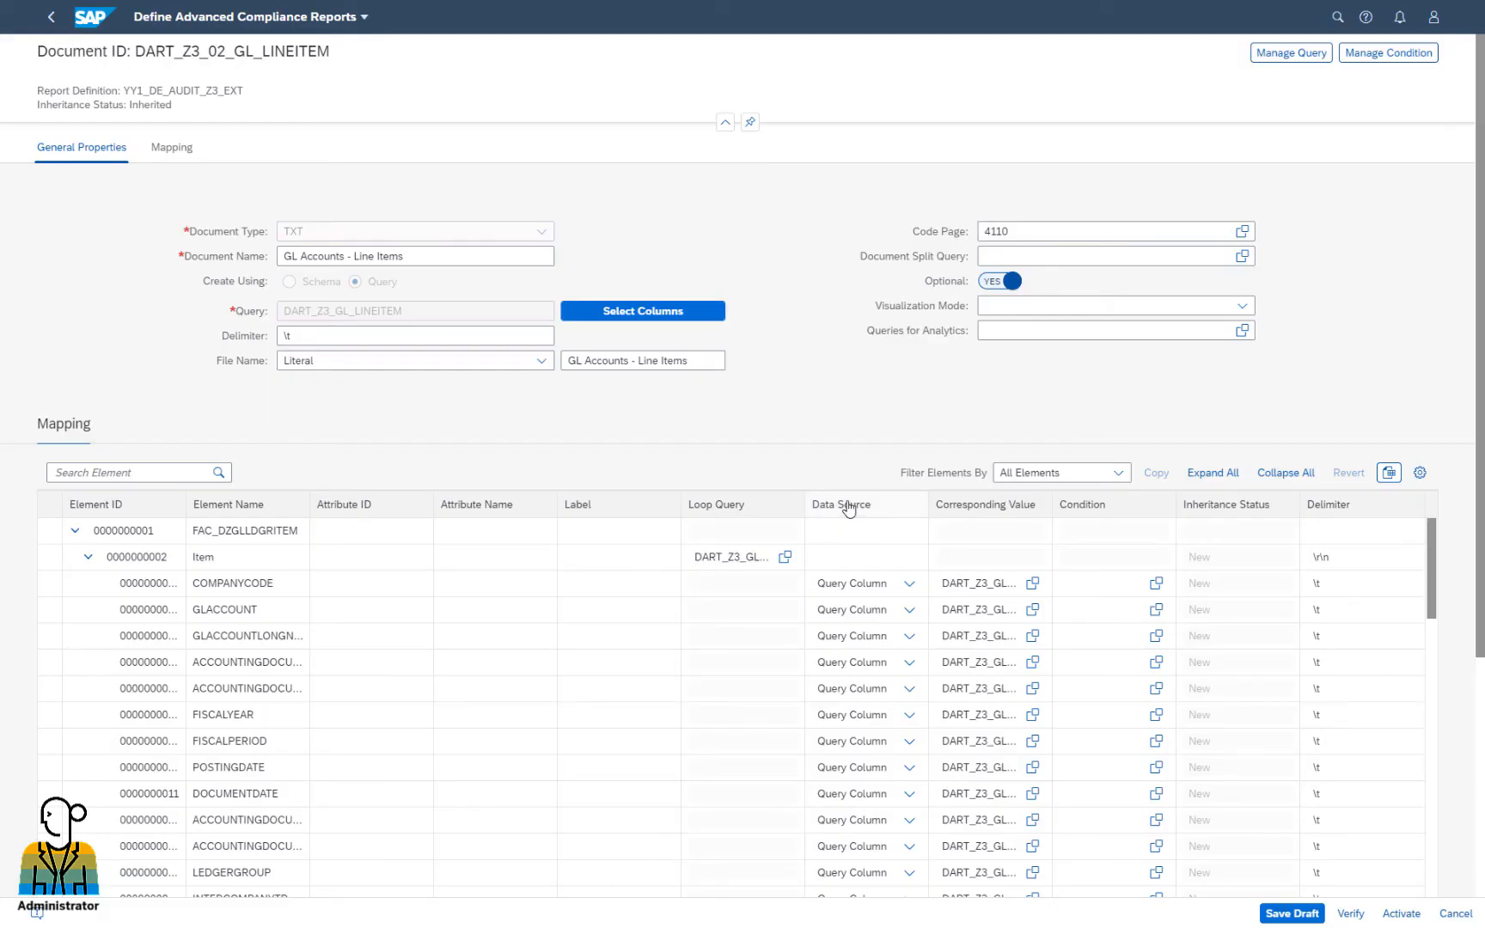
Save YY1_DE_AUDIT_Z3_EXT with the Cost Center Name column as a draft, activate it, and confirm the success message
left_click(1292, 912)
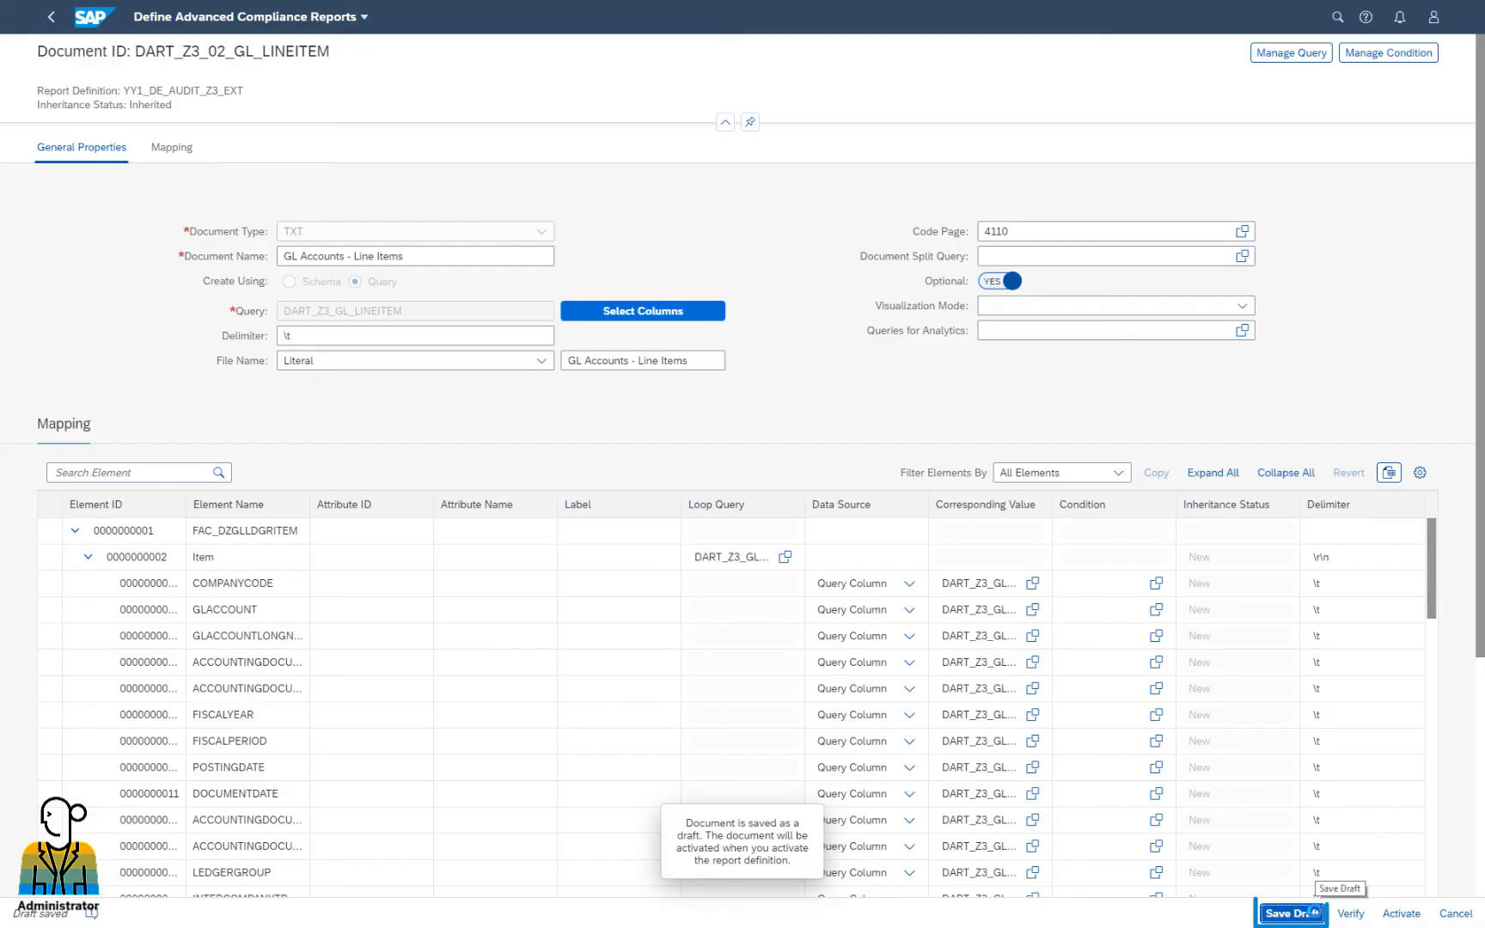
left_click(1398, 914)
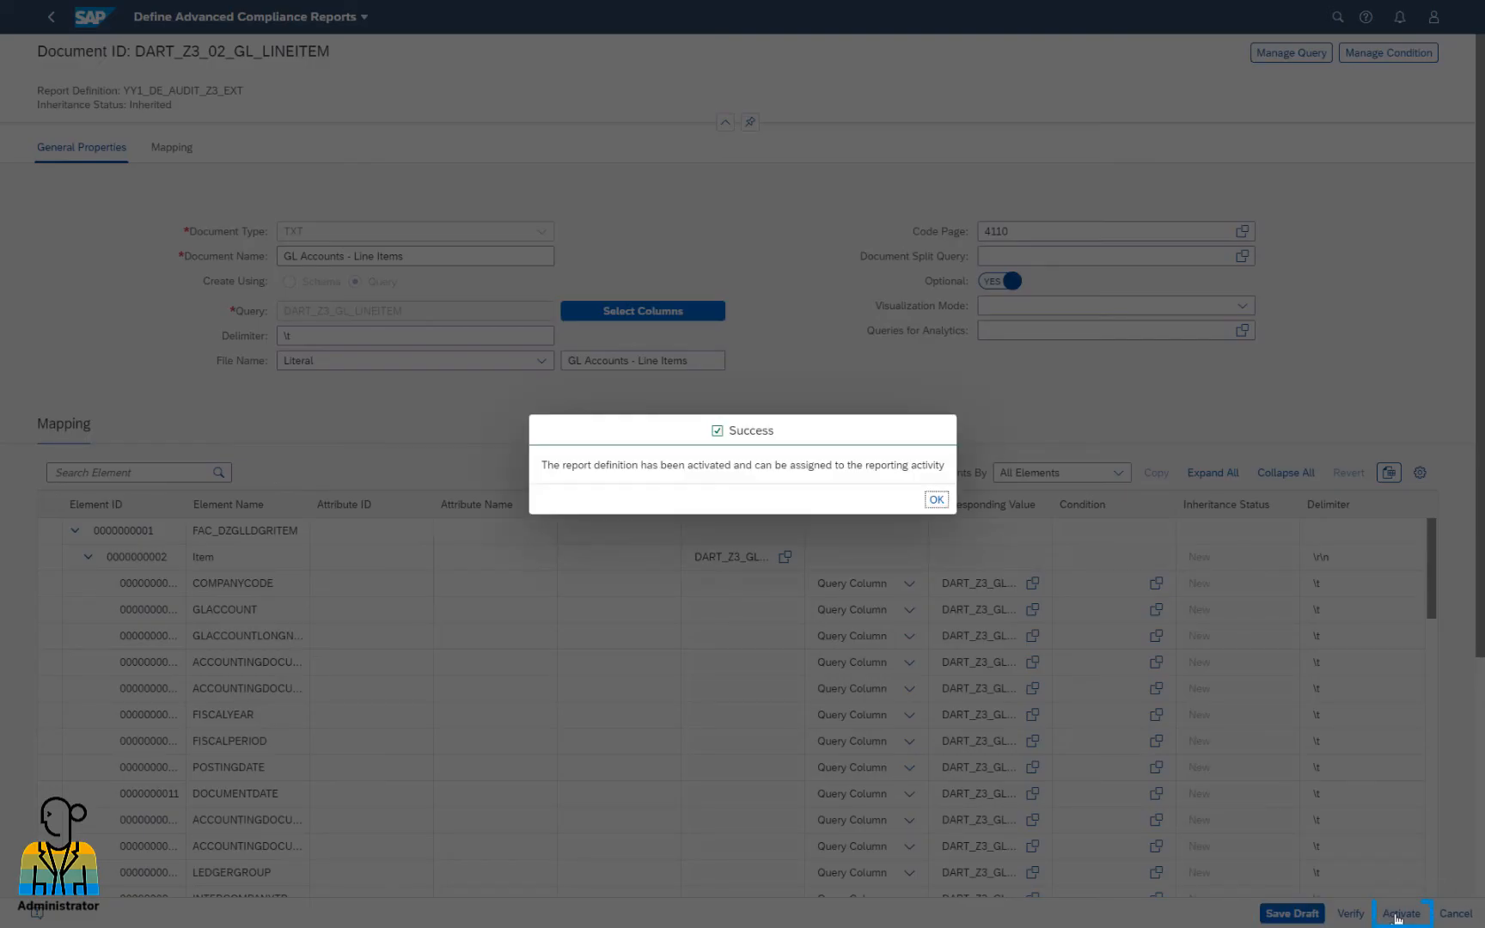
left_click(935, 500)
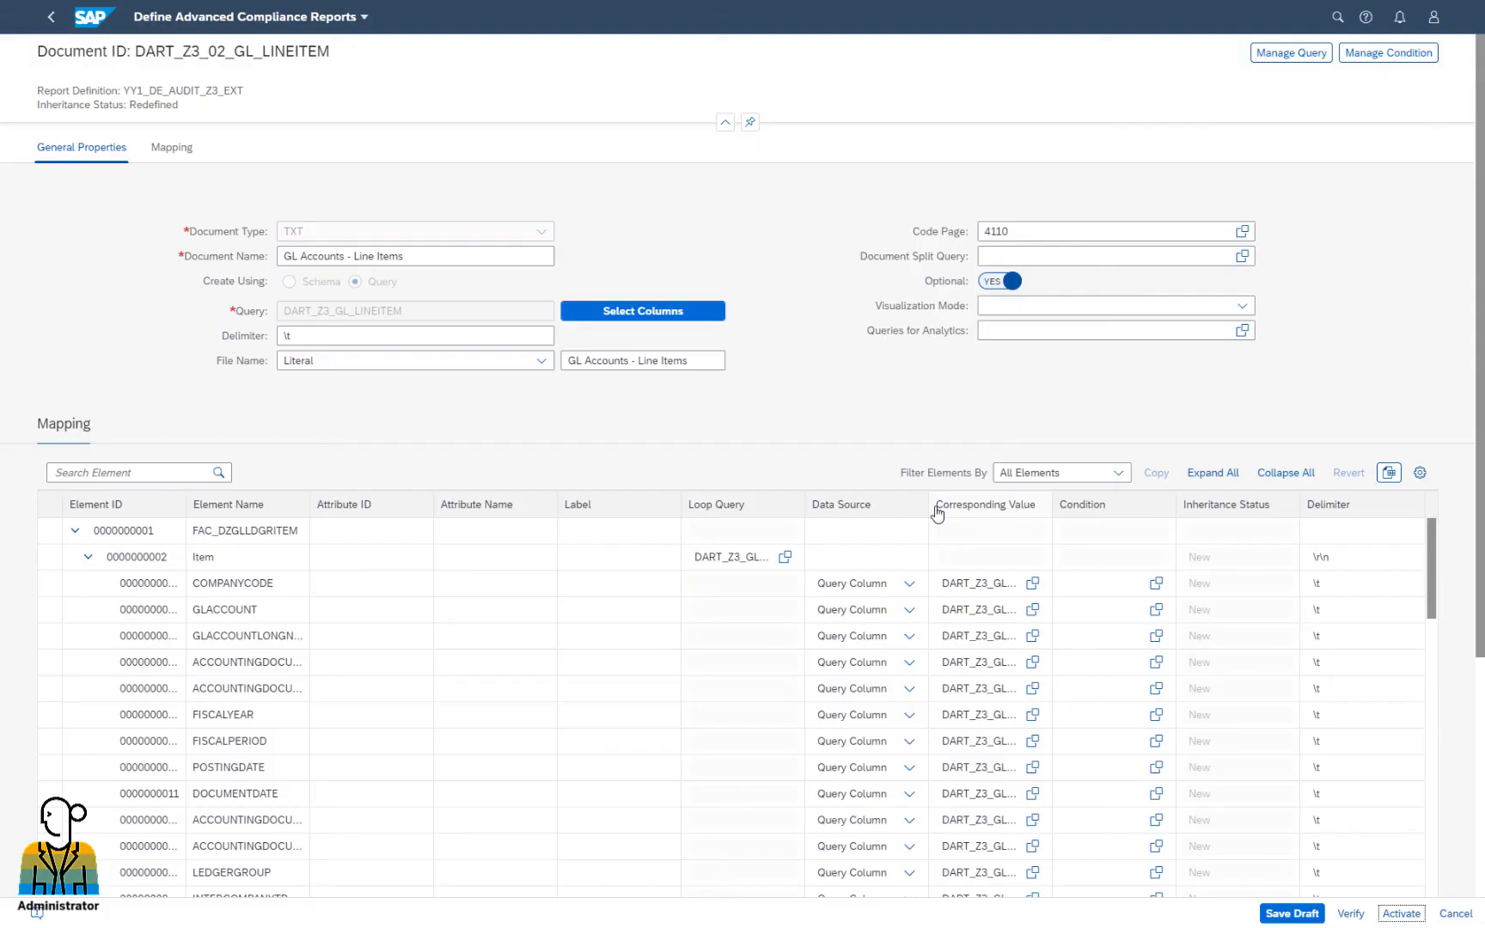